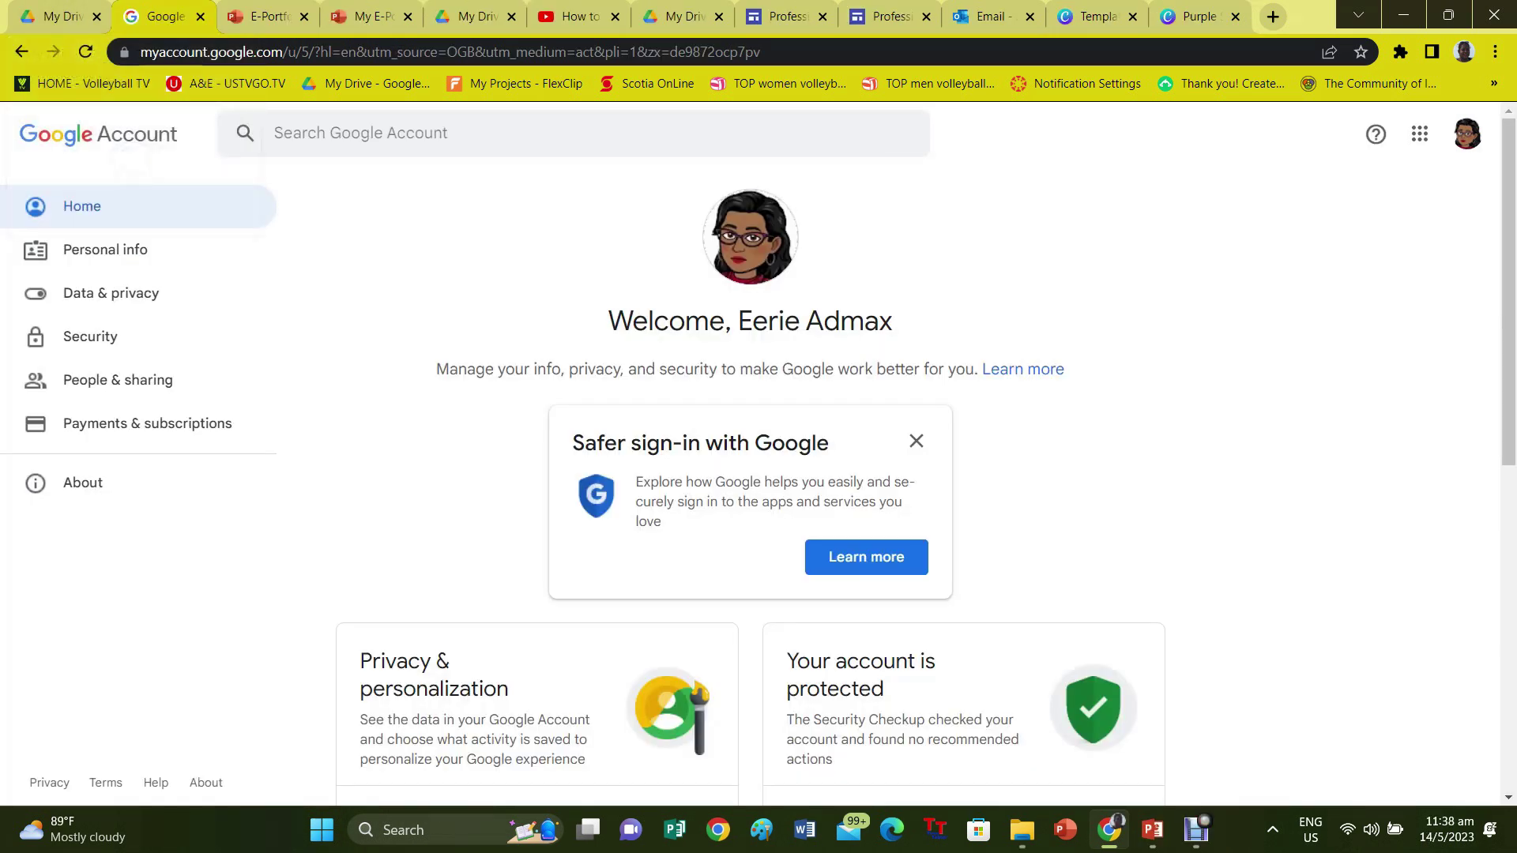
# Return to Google Drive and open a new blank site in Google Sites.
pyautogui.click(265, 16)
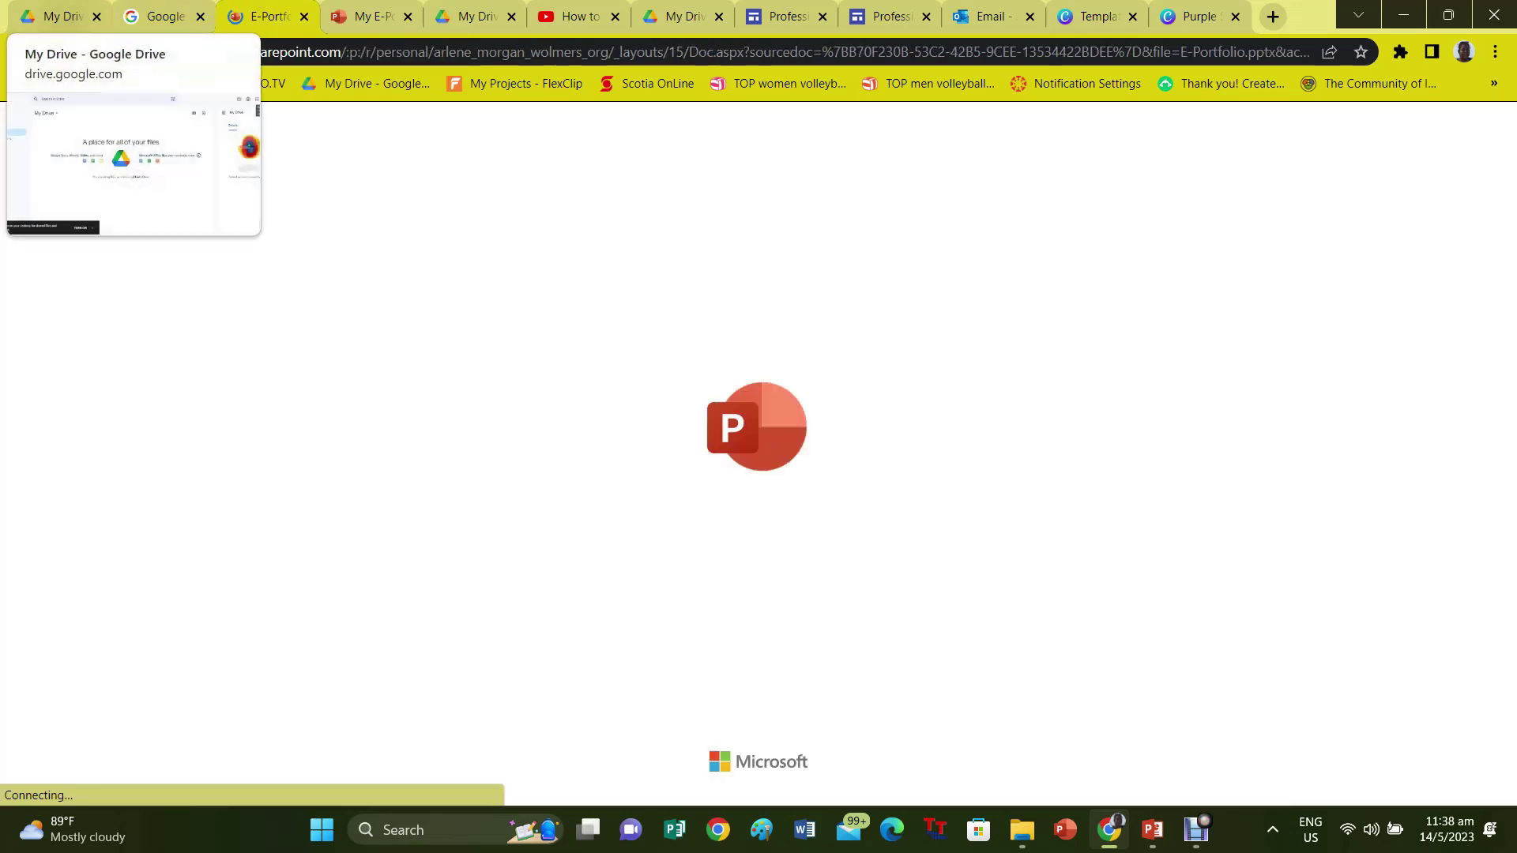
pyautogui.click(55, 15)
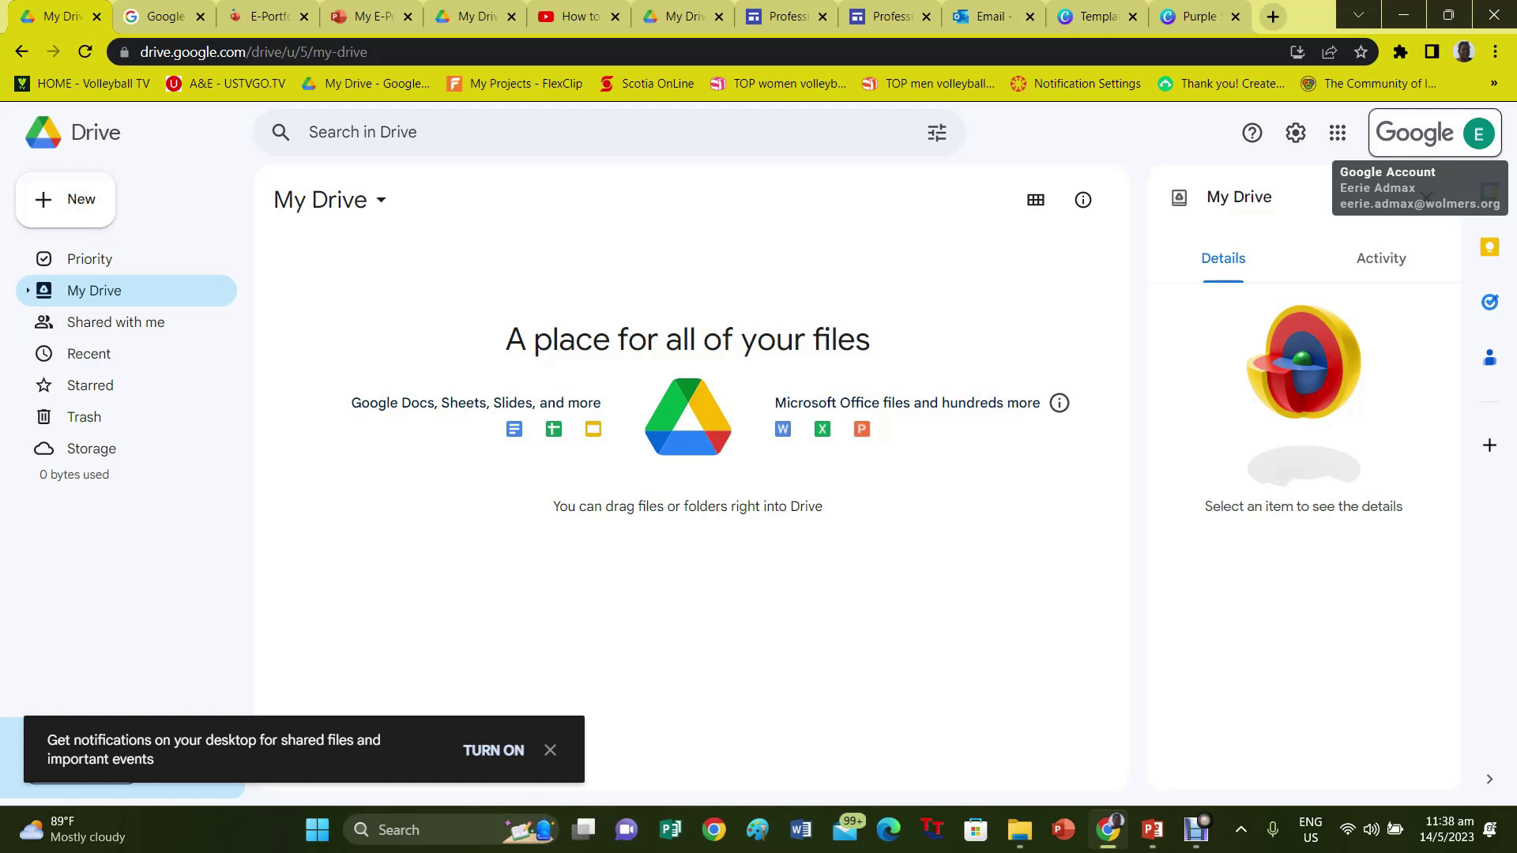
pyautogui.click(1338, 133)
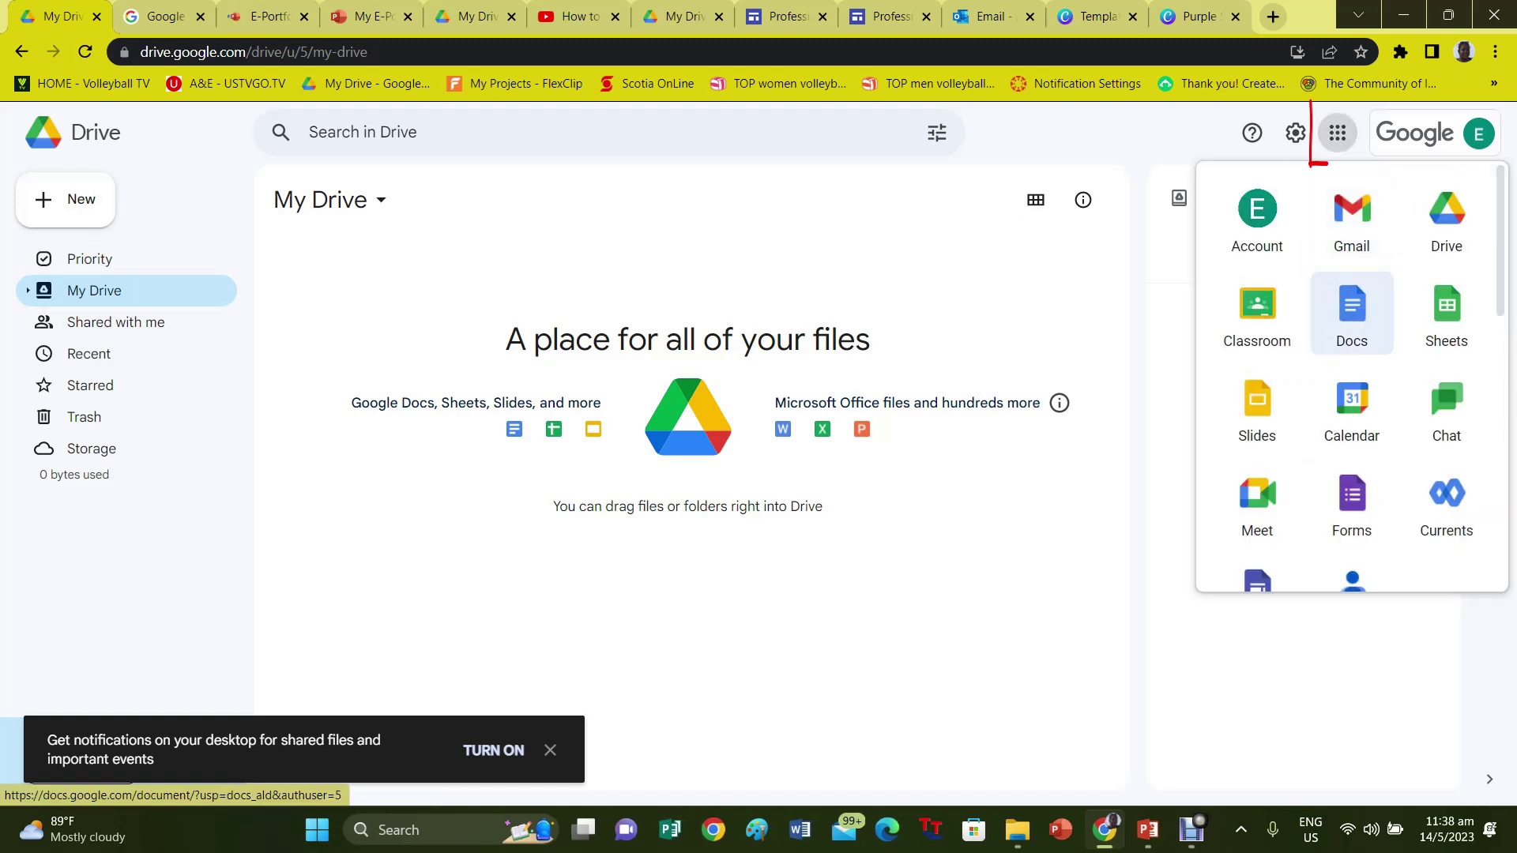
pyautogui.scroll(-1, 1352, 332)
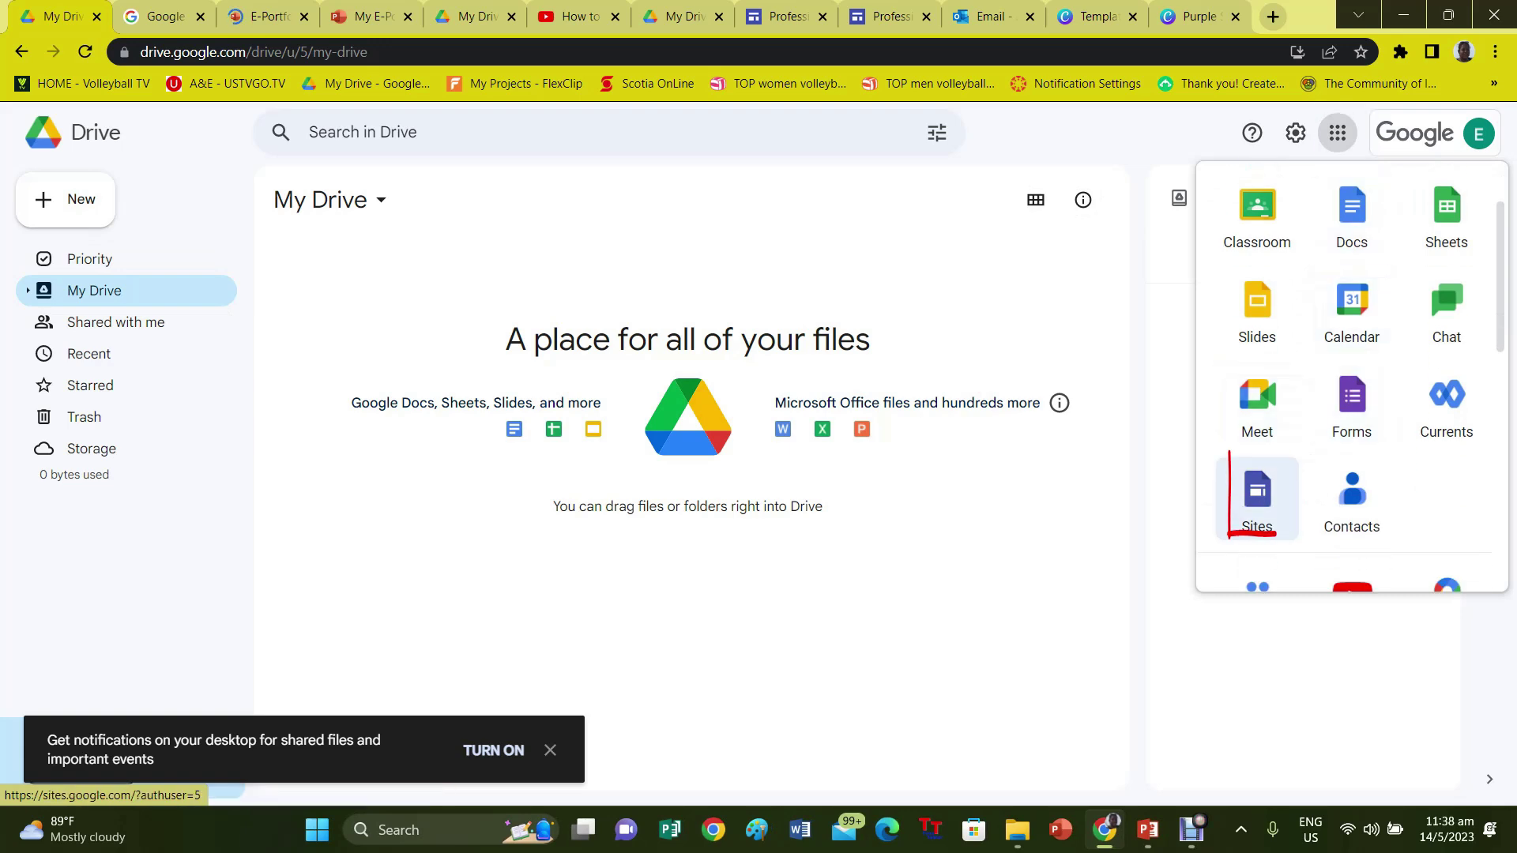
pyautogui.click(1257, 494)
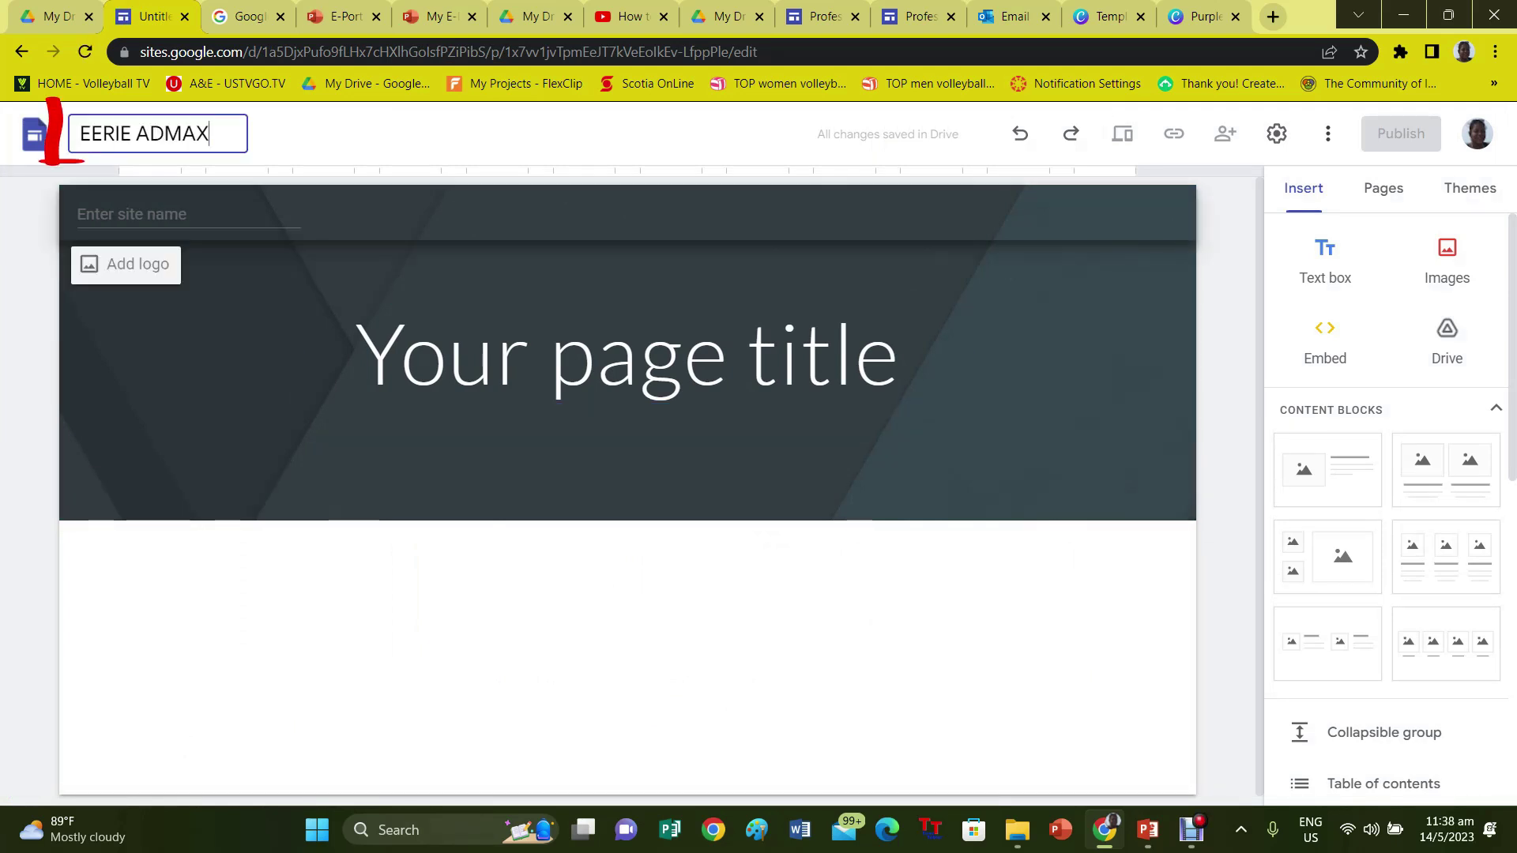
# Name the site file with the owner's full name plus "- PROFESSIONAL E-PORTFOLIO" and enter "Professional Portfolio" as the site name.
pyautogui.write('-')
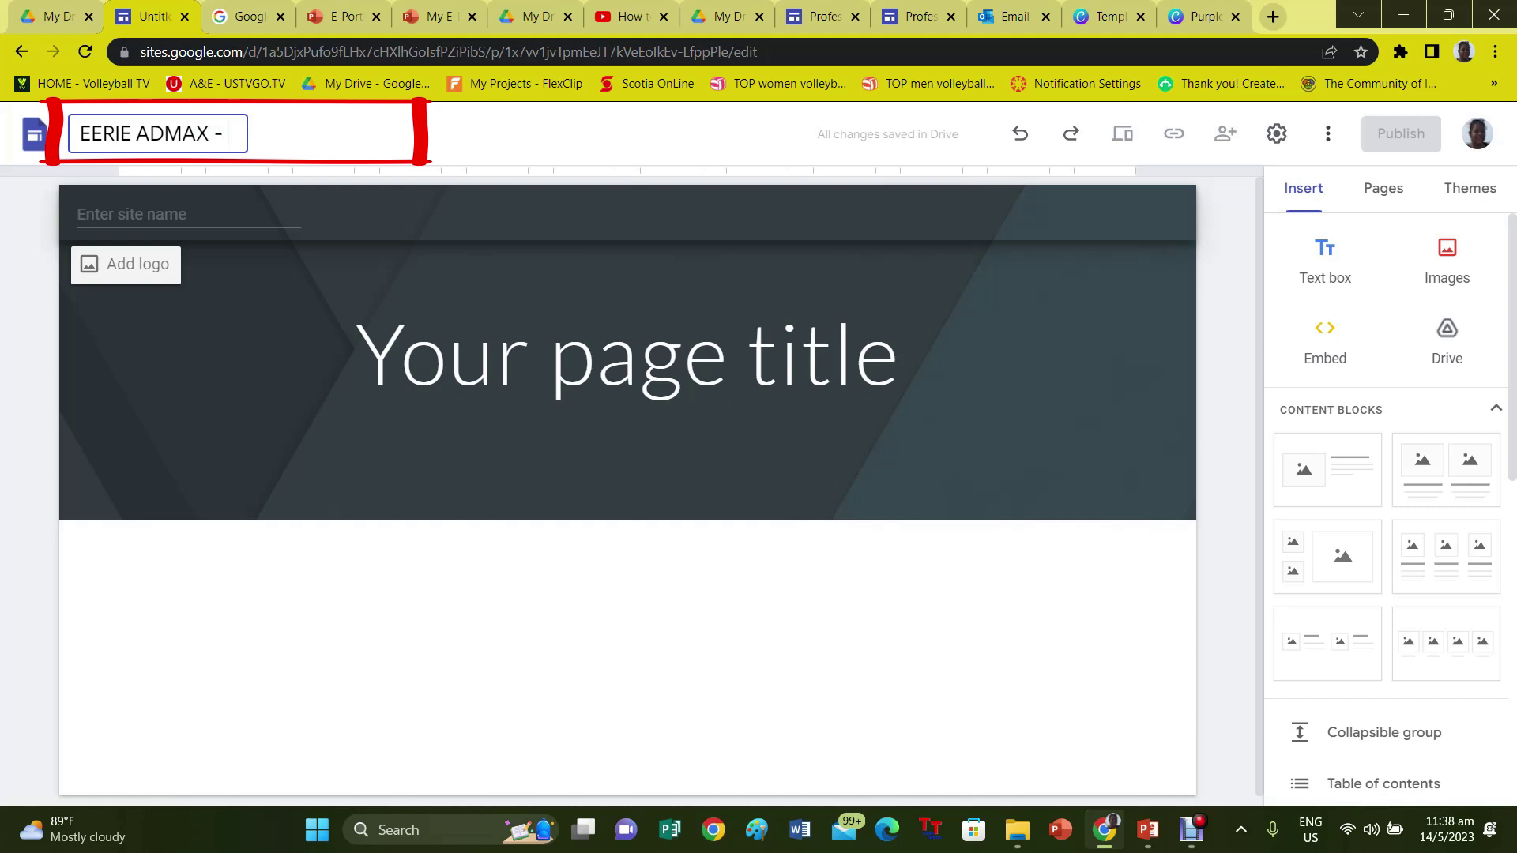
pyautogui.write(' PROFE')
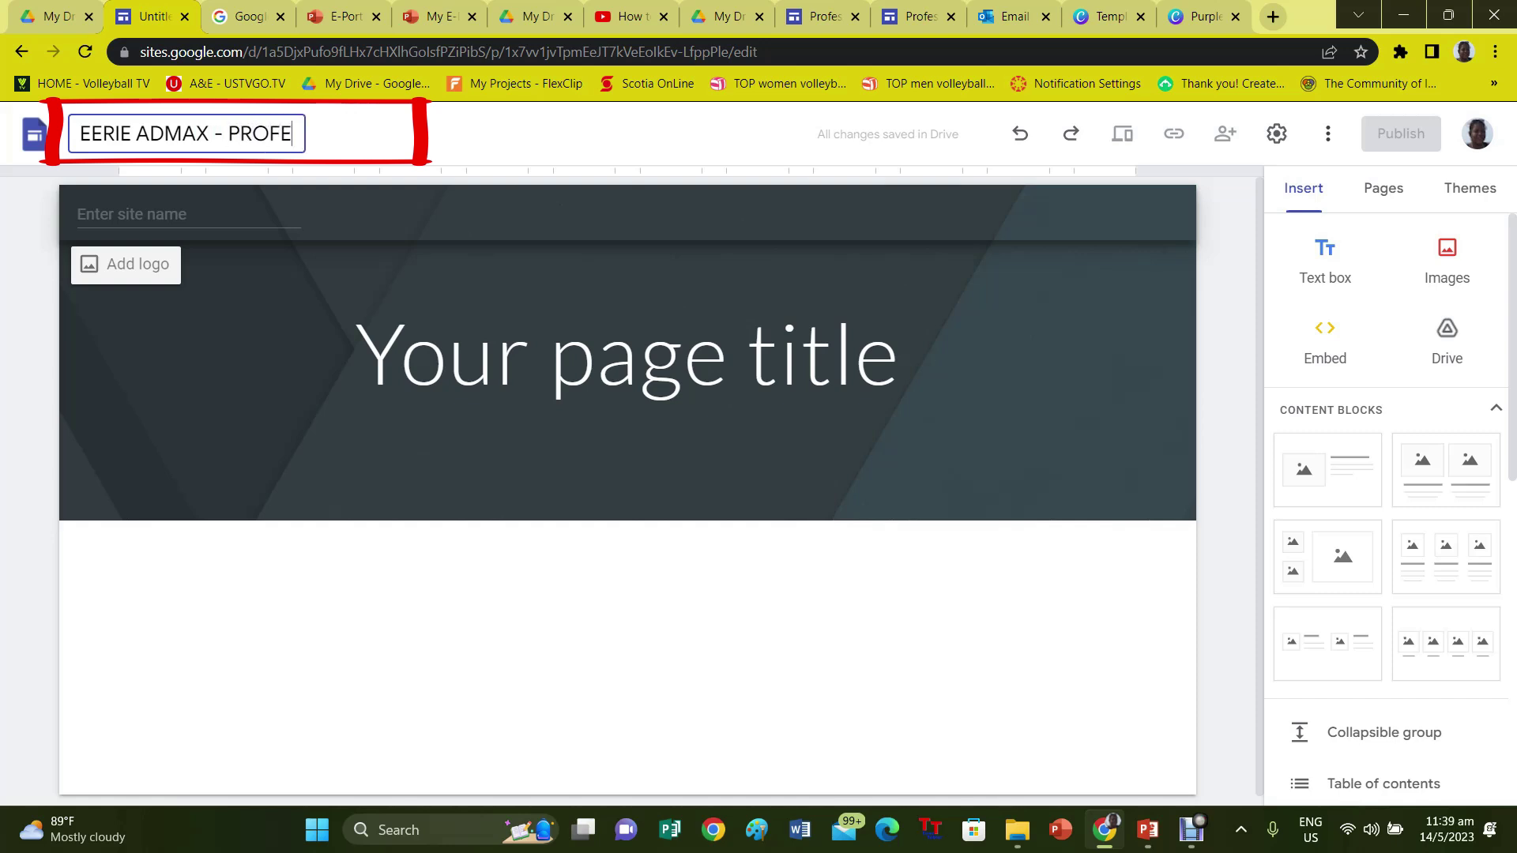
pyautogui.write('SSIONAL')
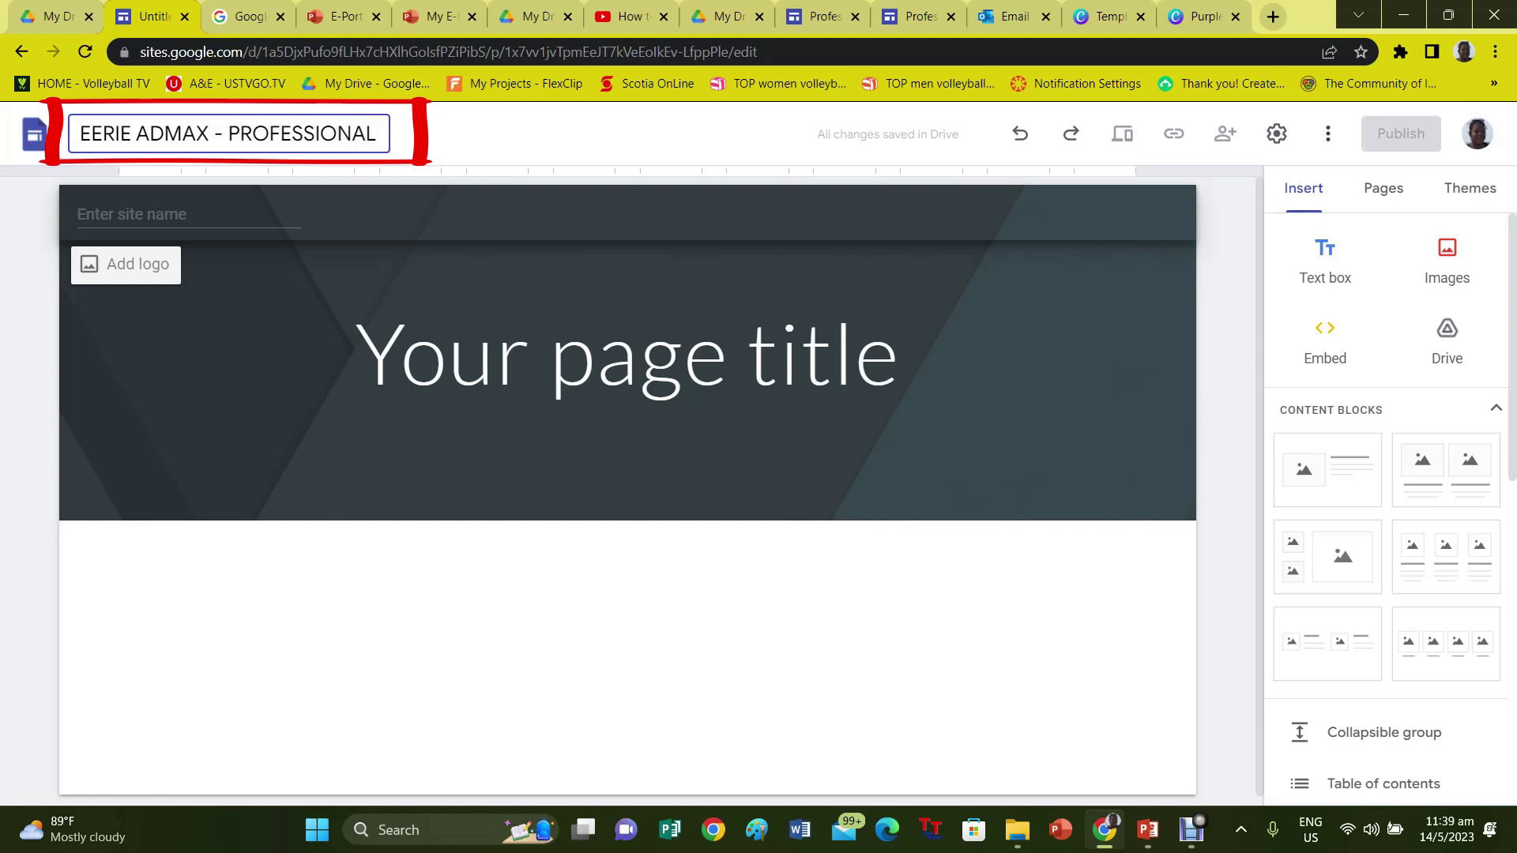
pyautogui.write(' E-PORTFOLIO')
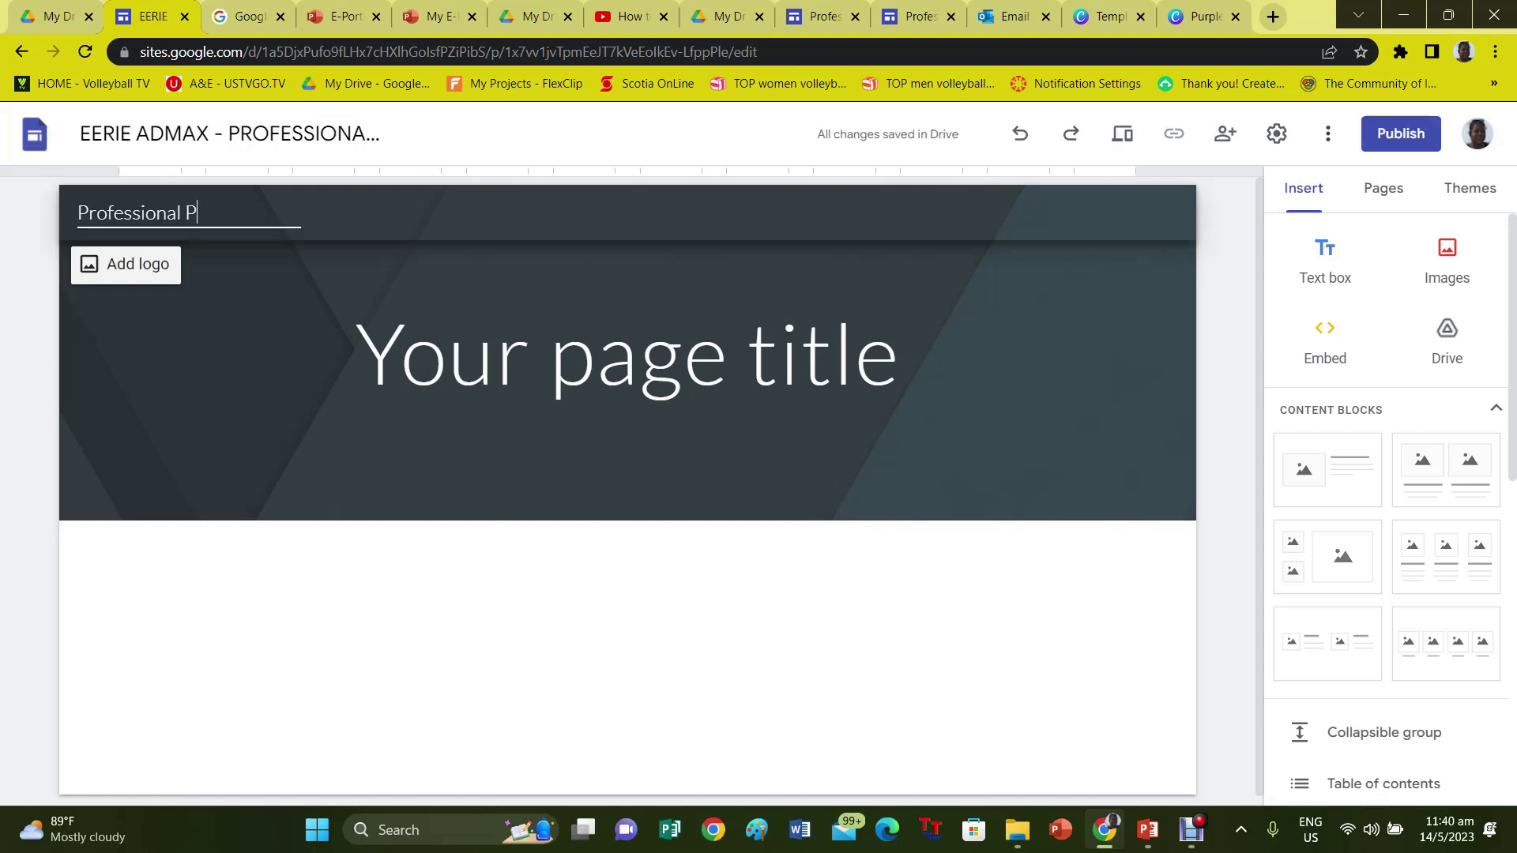
pyautogui.write('ortfoli')
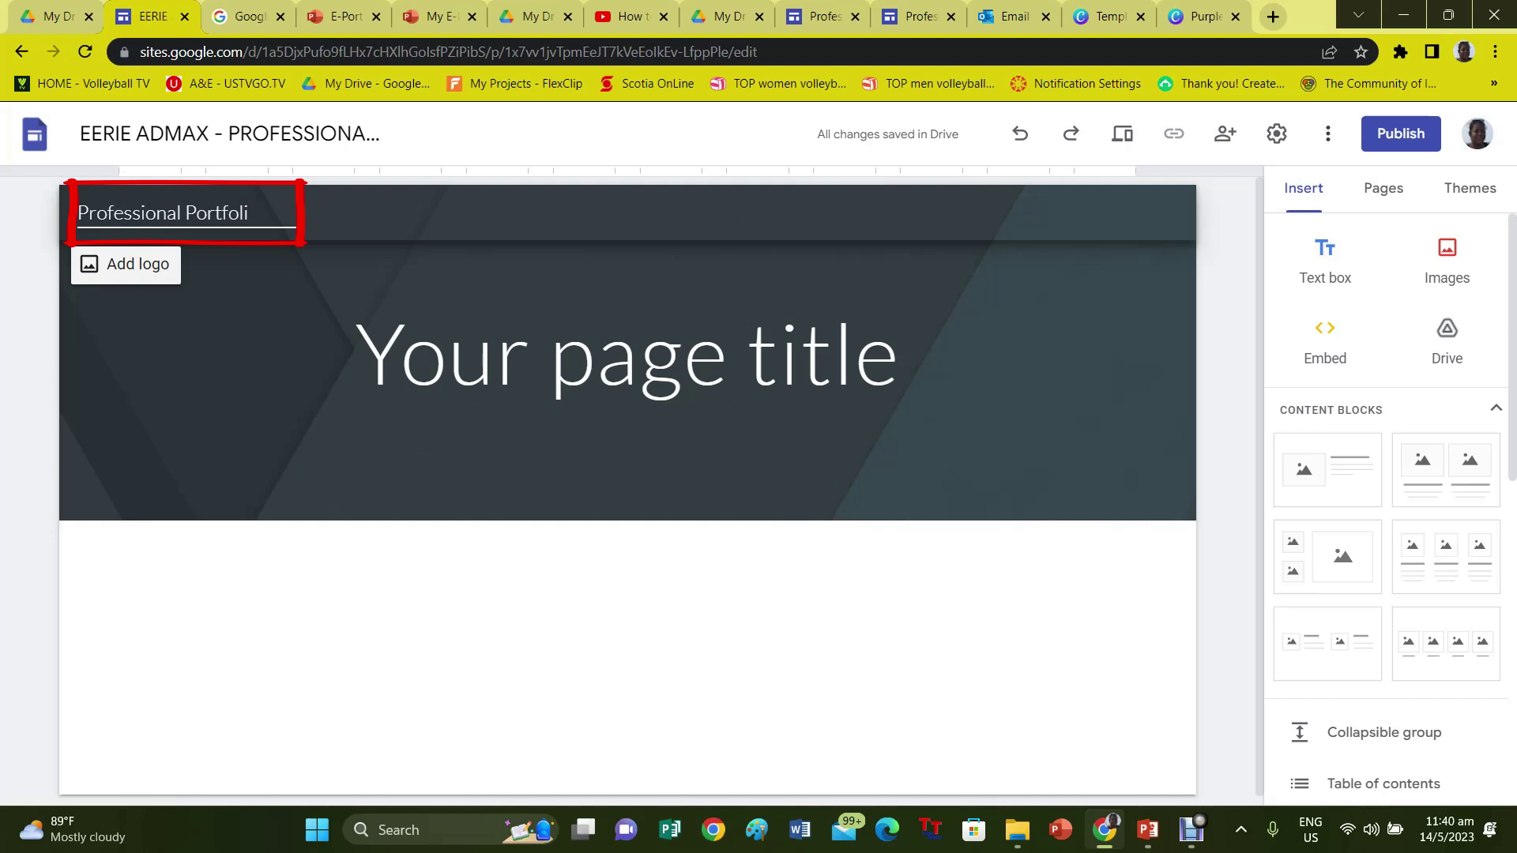
pyautogui.write('o')
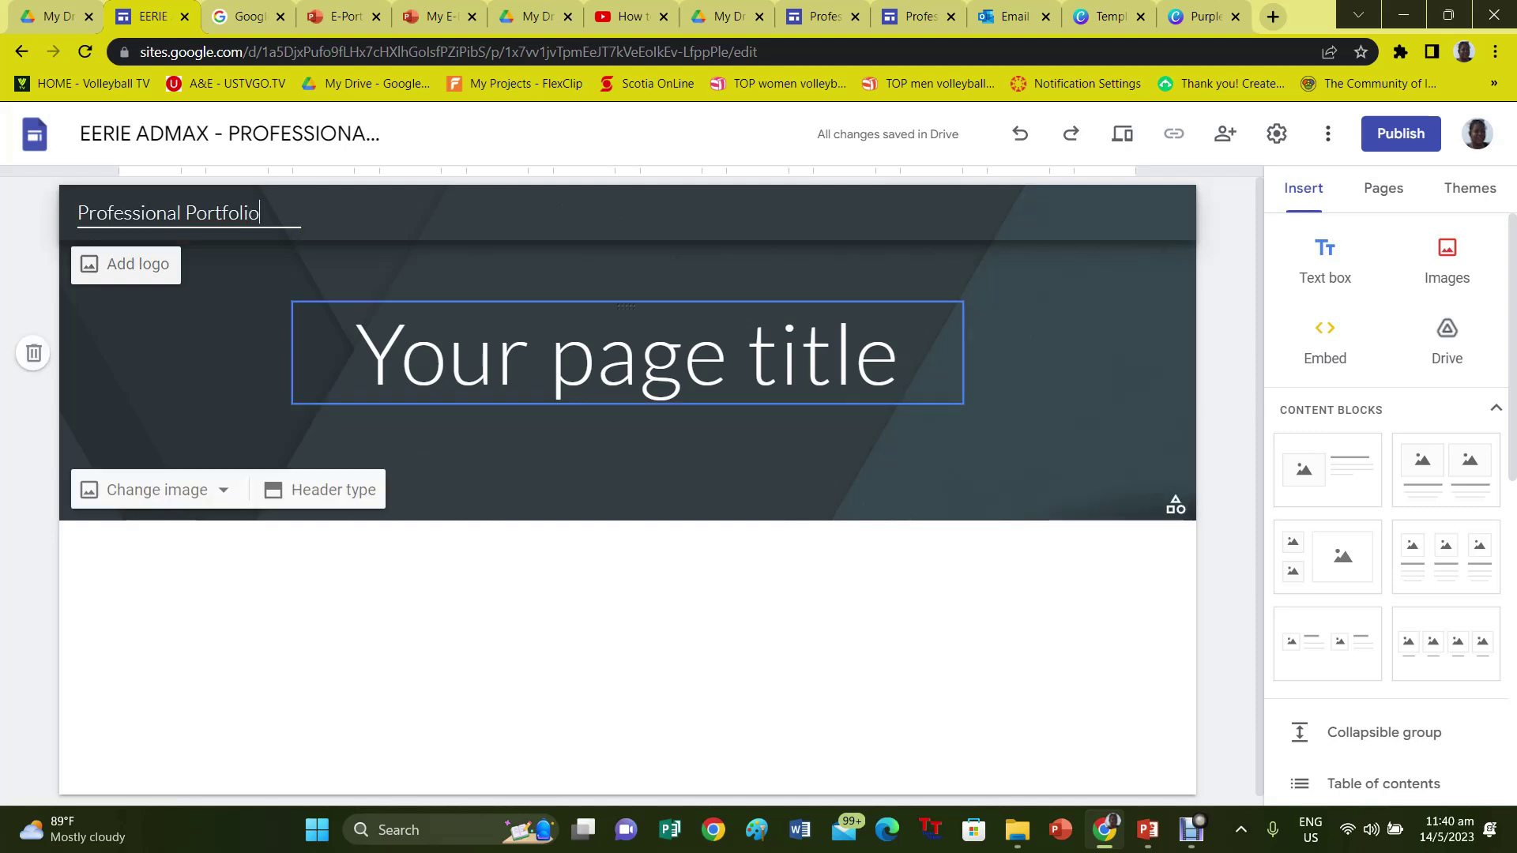
# Replace the page title with the teacher's full name and add the line "TEACHER OF GEOGRAPHY AND SOCIAL STUDIES" below it.
pyautogui.click(496, 352)
pyautogui.click(356, 352)
pyautogui.moveTo(356, 352); pyautogui.dragTo(901, 353)
pyautogui.write('EERIE ')
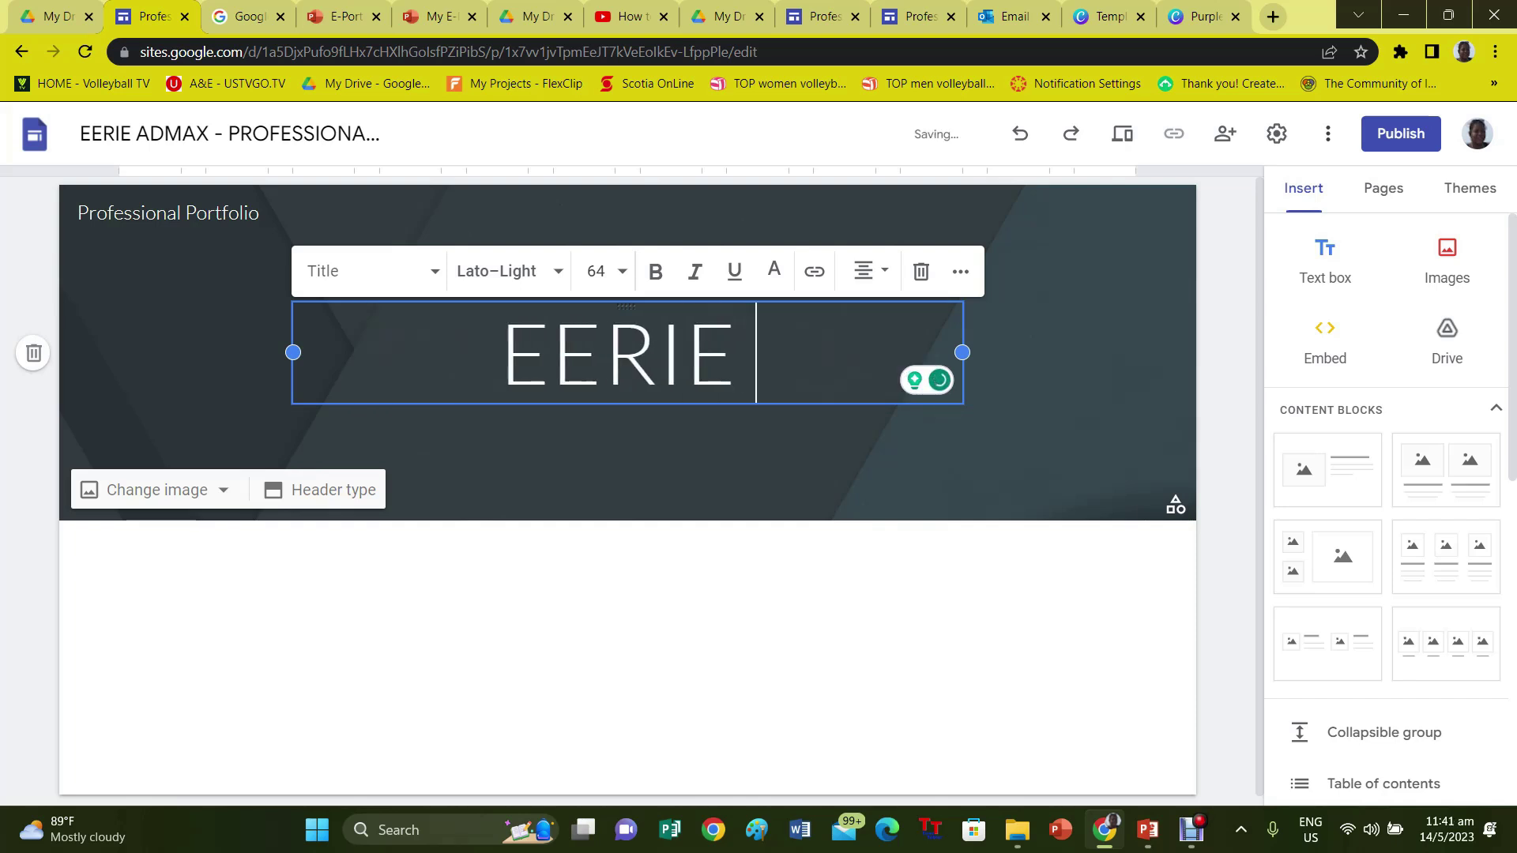
pyautogui.write('J. ADMA')
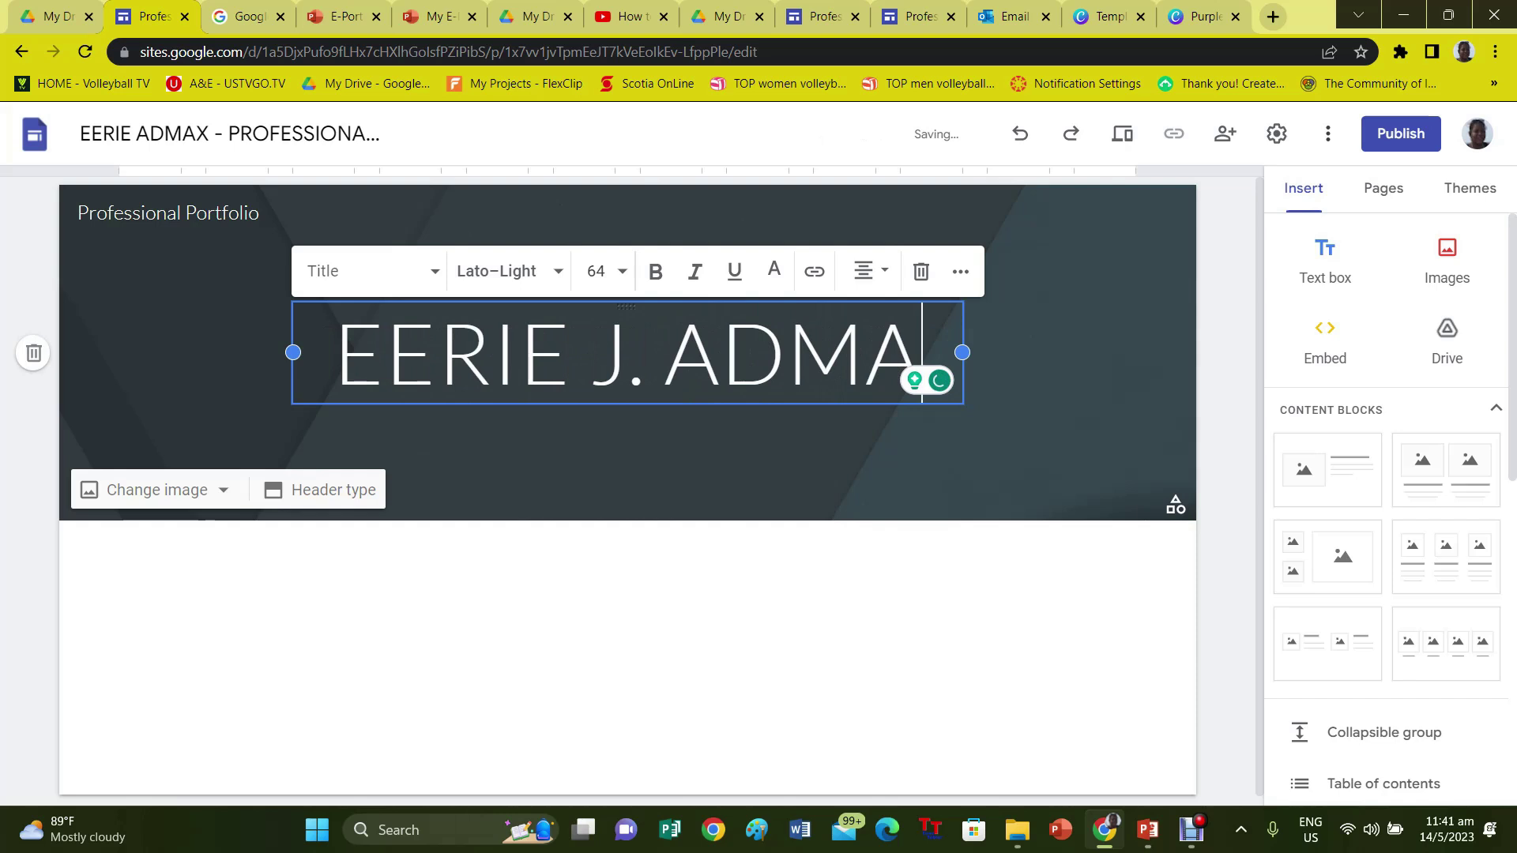
pyautogui.write('X')
pyautogui.press('Return')
pyautogui.write('TEACHER OF GEOGRAPHY AND SOCIALS')
pyautogui.press('BackSpace')
pyautogui.write('STUDIES')
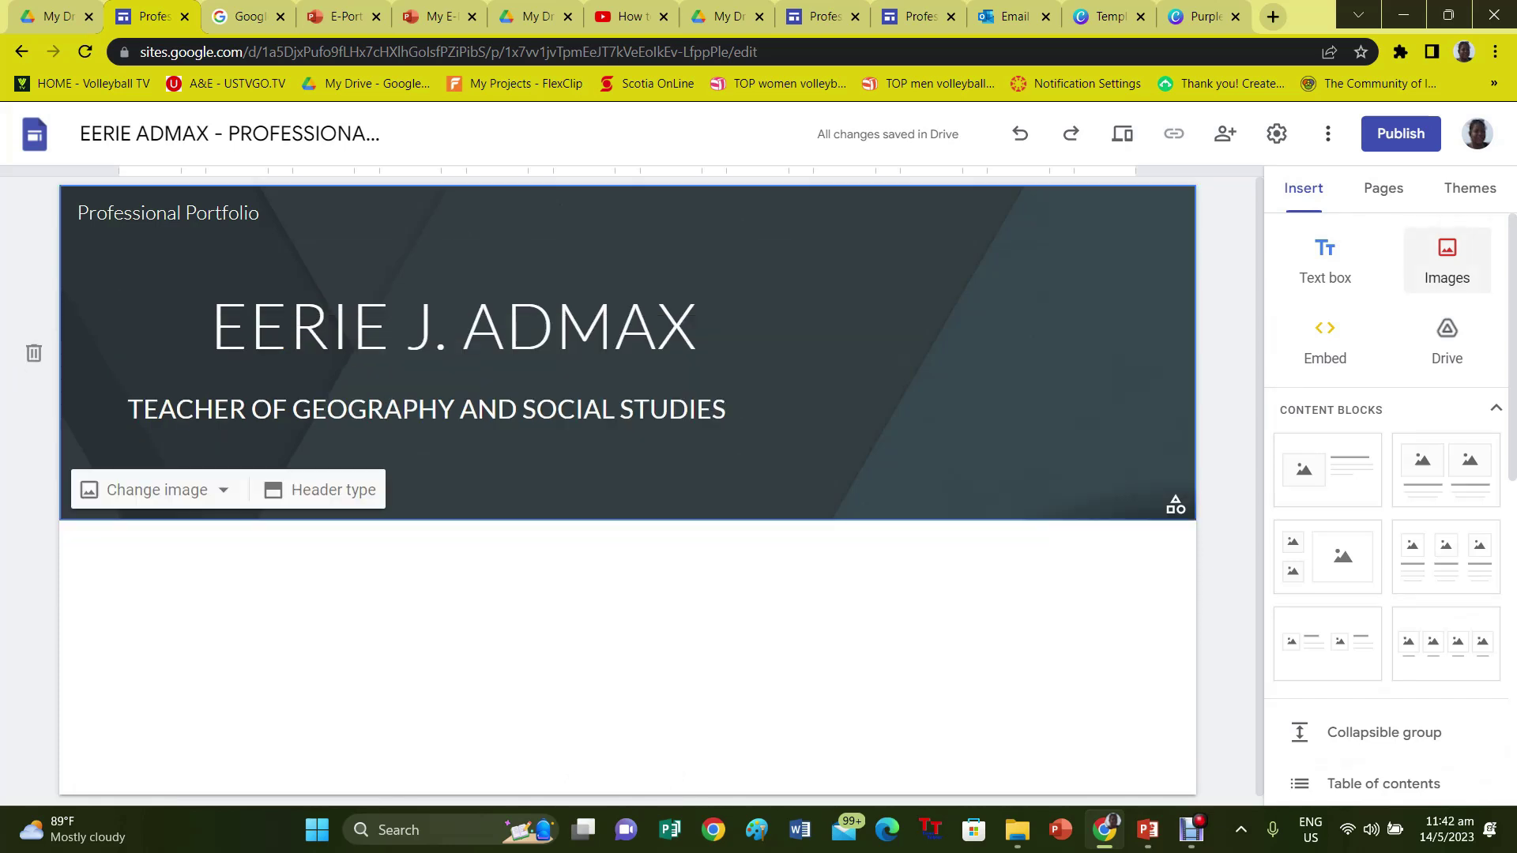
# Upload the "my bitmoji" image from the WEBSITE DOCUMENTS folder and place it in the header, to the right of the title.
pyautogui.click(1446, 261)
pyautogui.click(1447, 261)
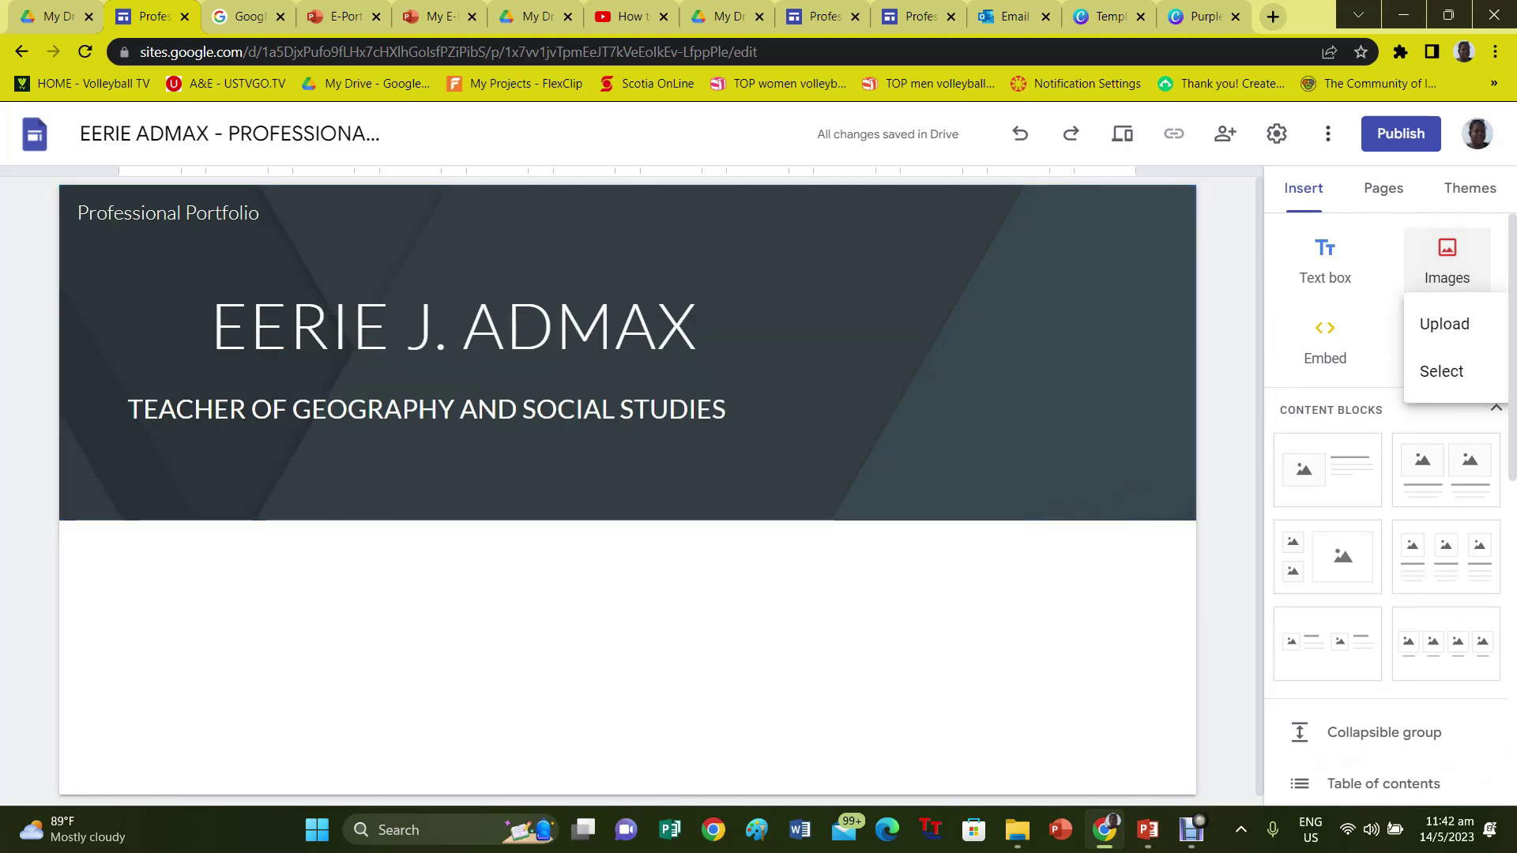
pyautogui.click(1445, 324)
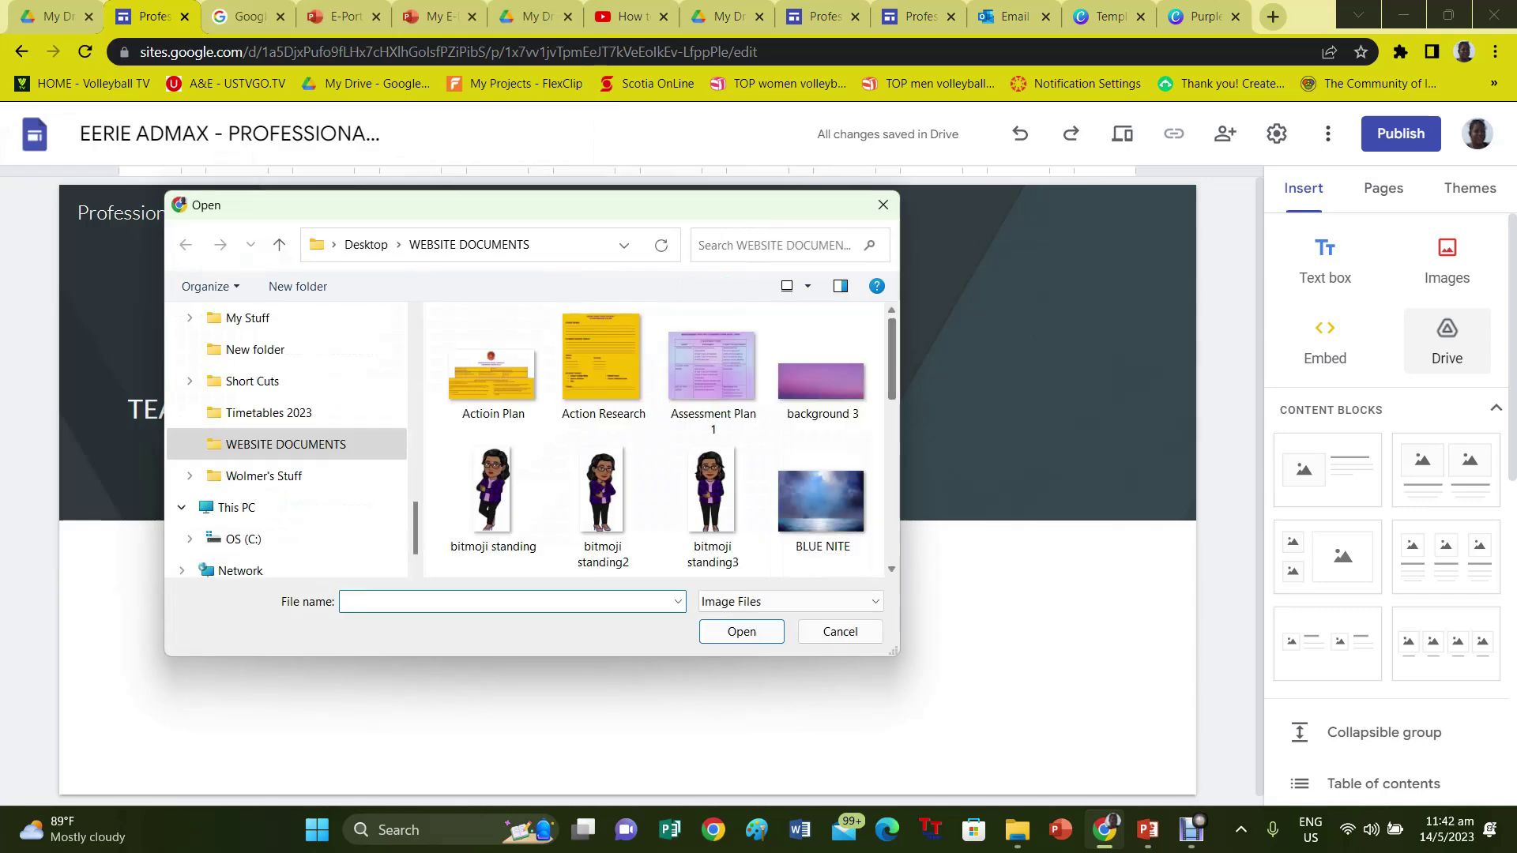
pyautogui.scroll(-4, 821, 474)
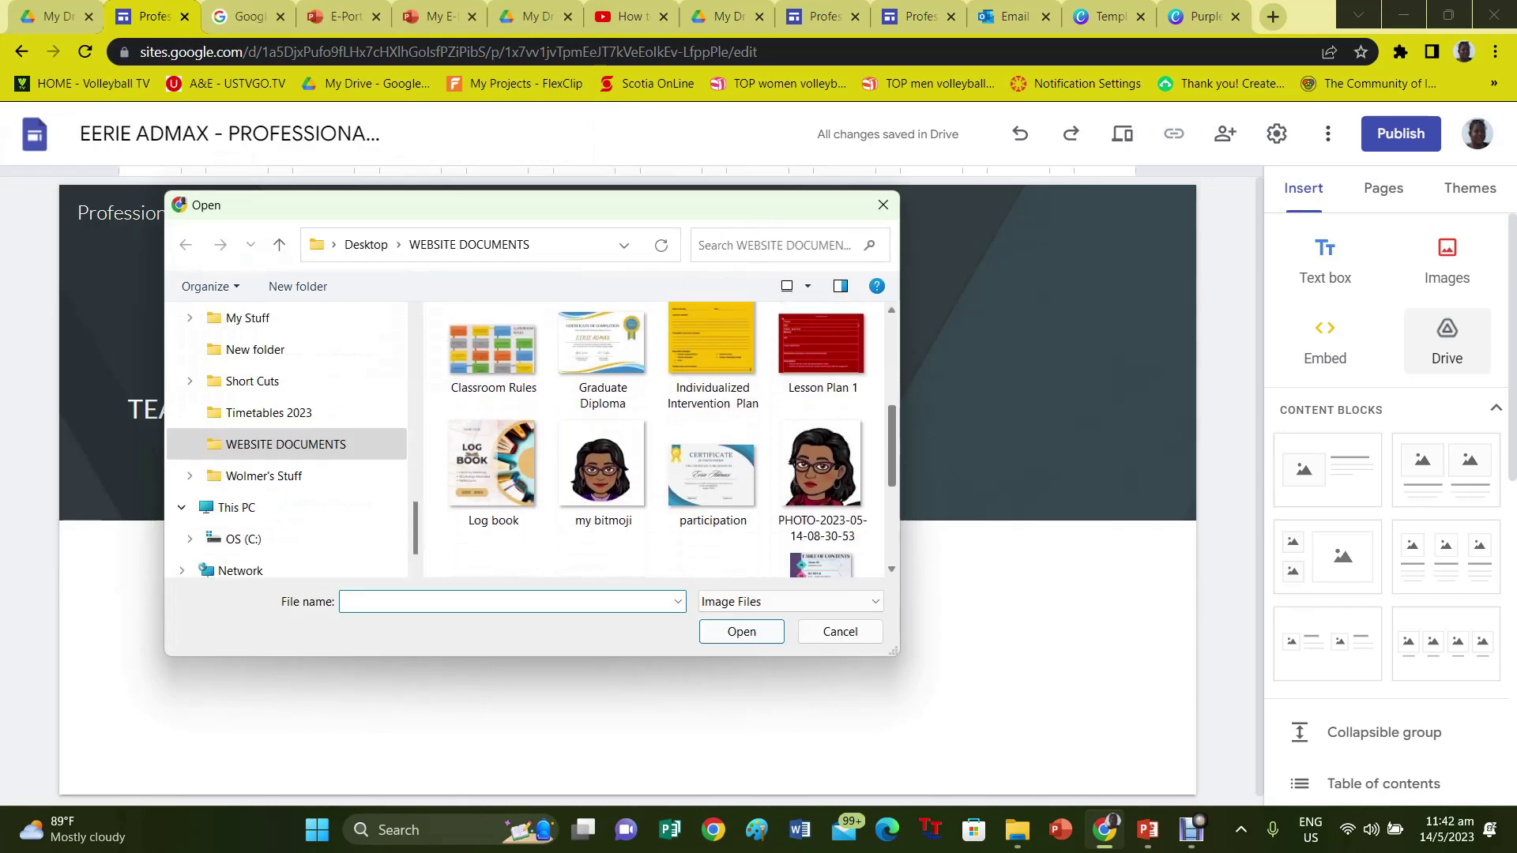
pyautogui.click(602, 466)
pyautogui.click(742, 631)
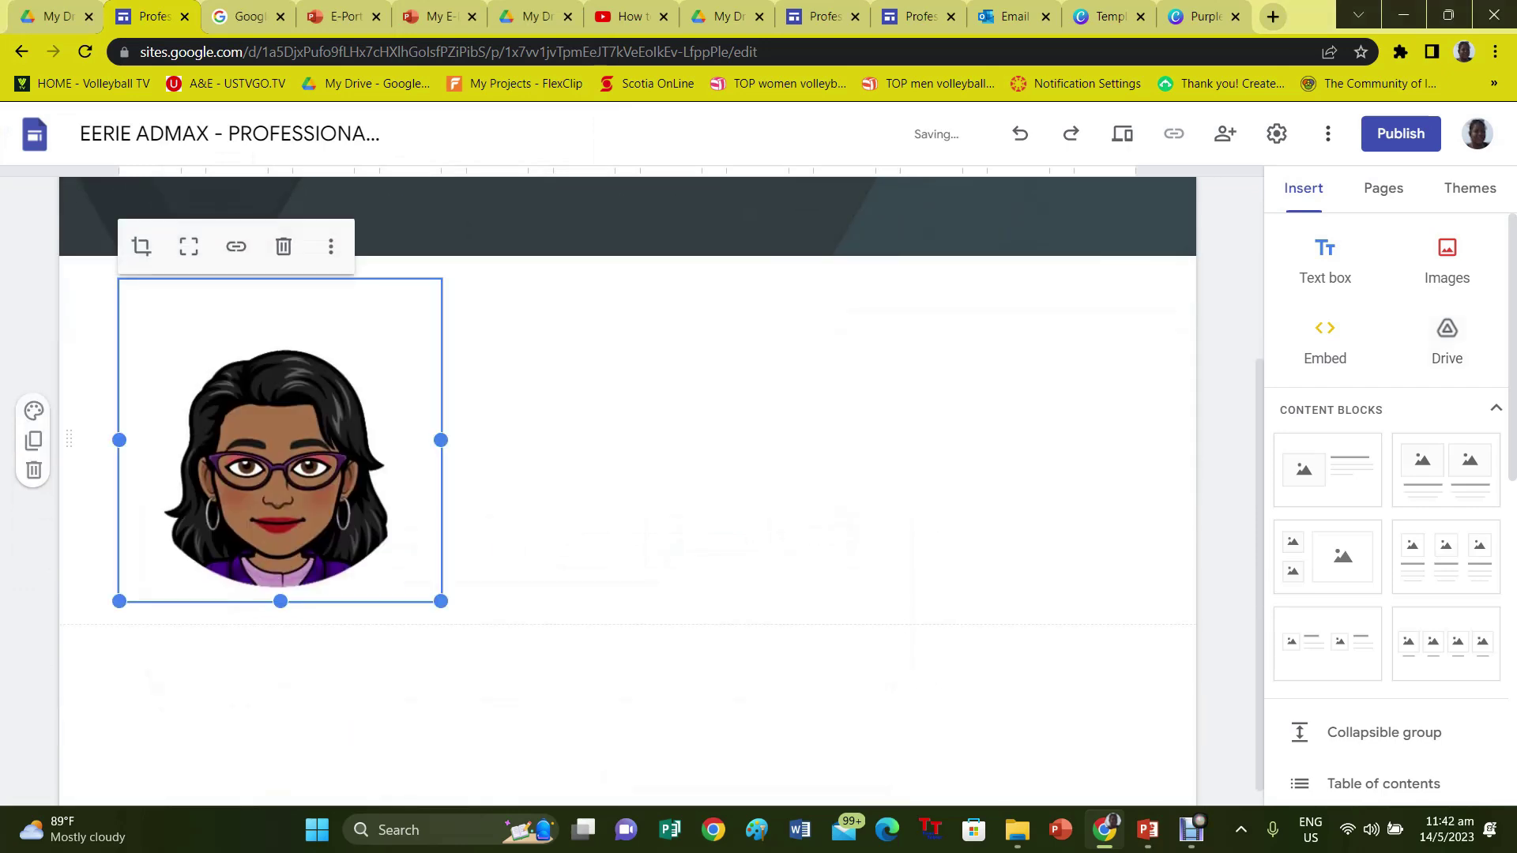
pyautogui.moveTo(280, 440); pyautogui.dragTo(1000, 335)
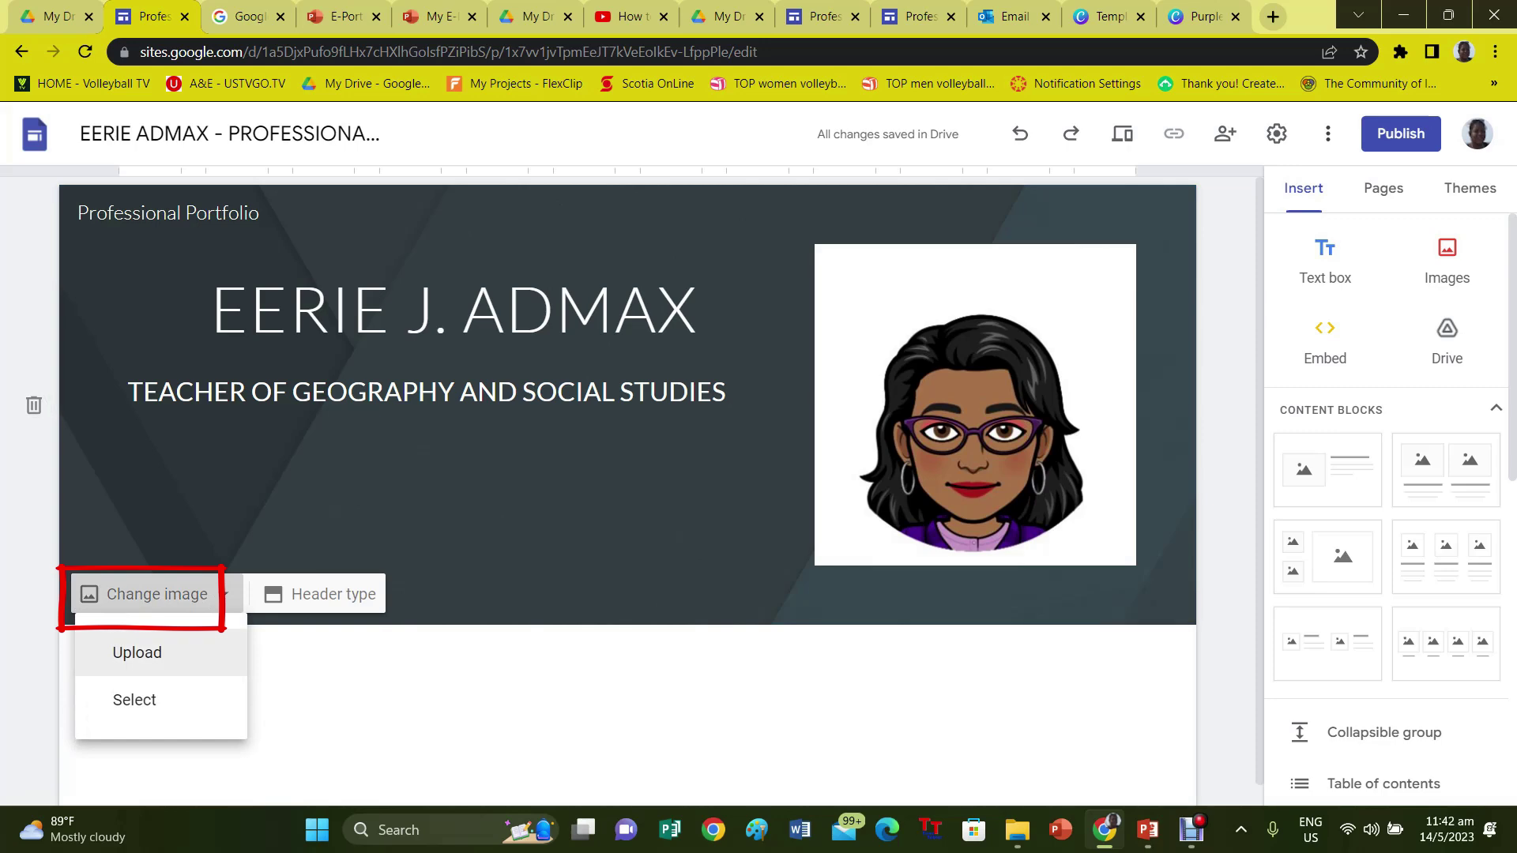
# Set "Purple Skies Album Cover (8.5 × 6 in)" as the header background image and remove its readability adjustment.
pyautogui.click(137, 652)
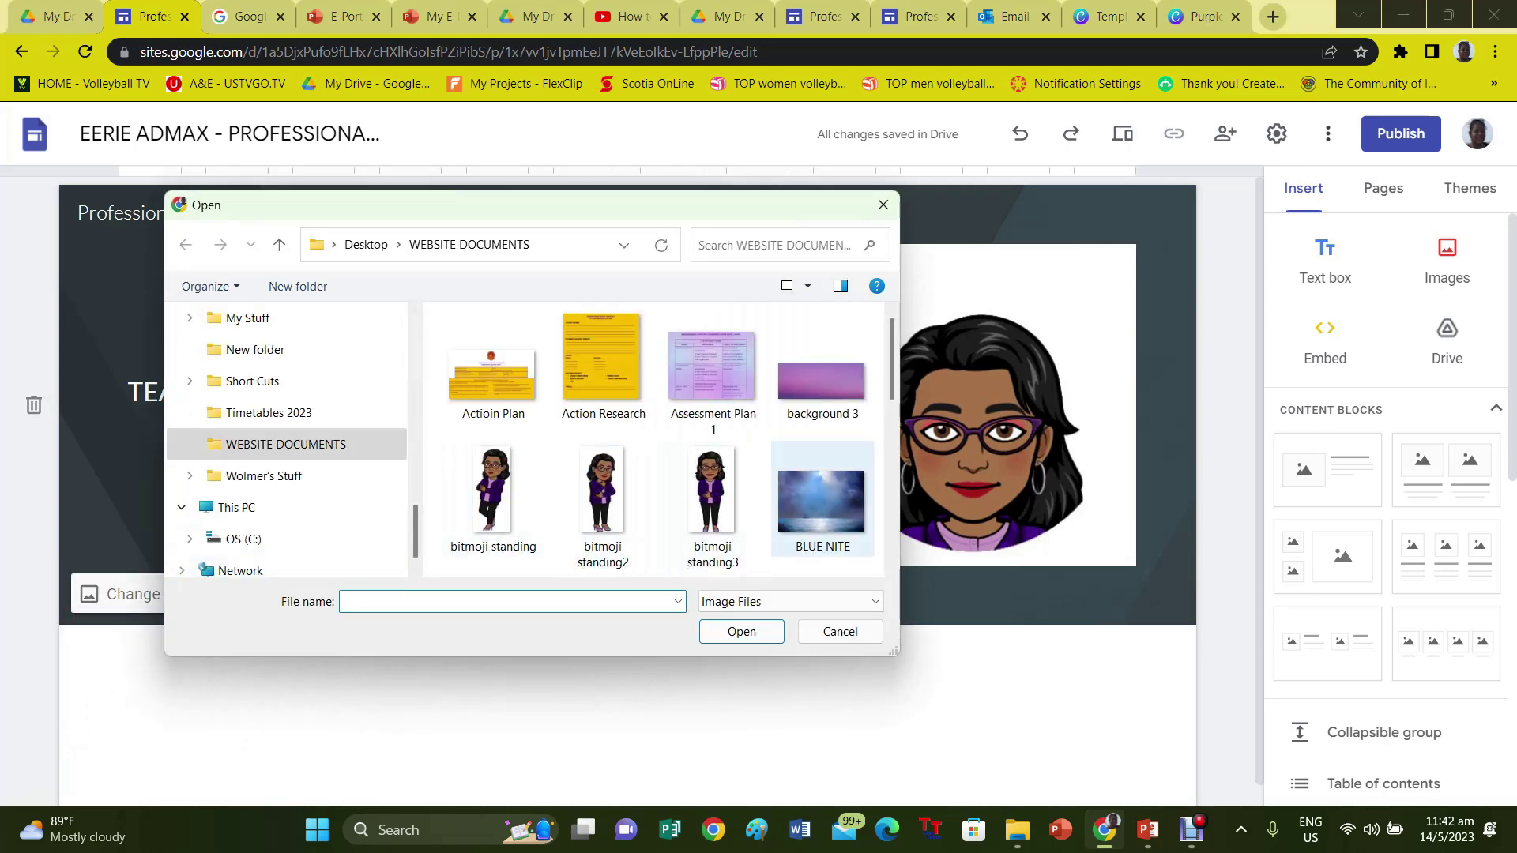
pyautogui.scroll(-5, 838, 474)
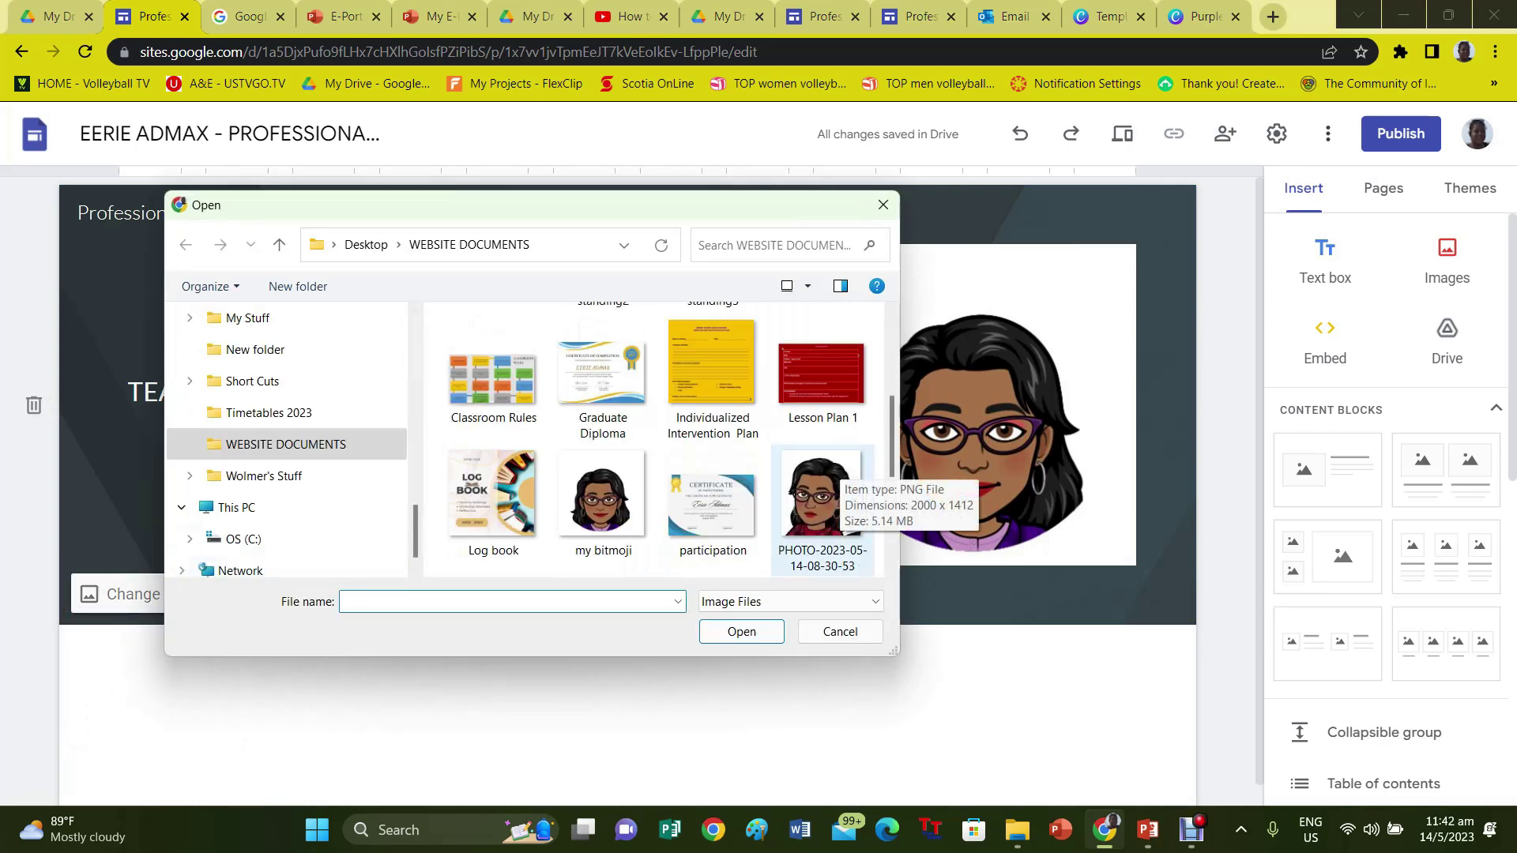
pyautogui.click(492, 498)
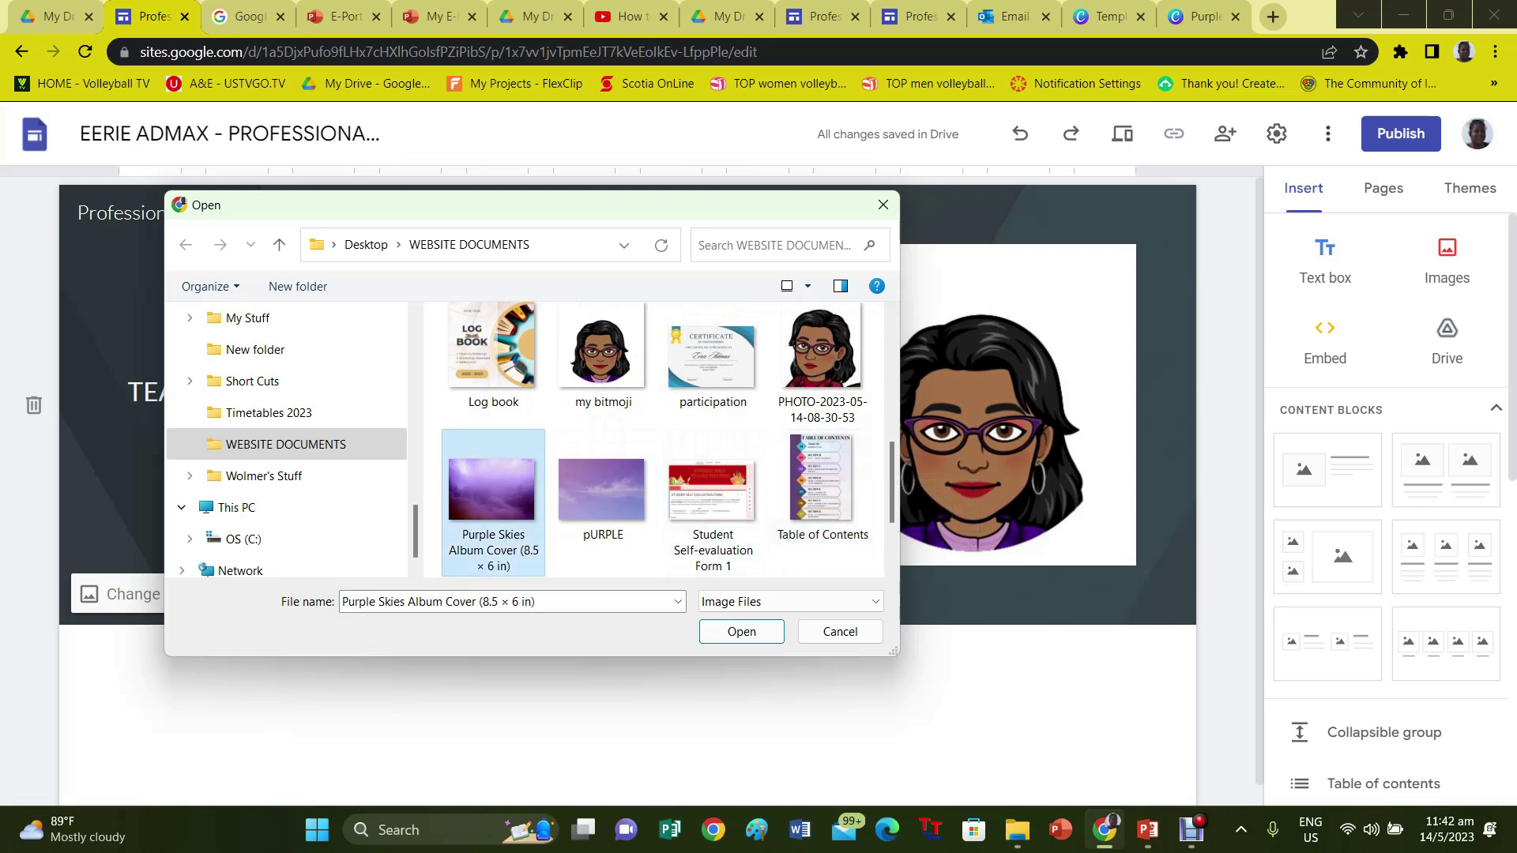
pyautogui.click(740, 631)
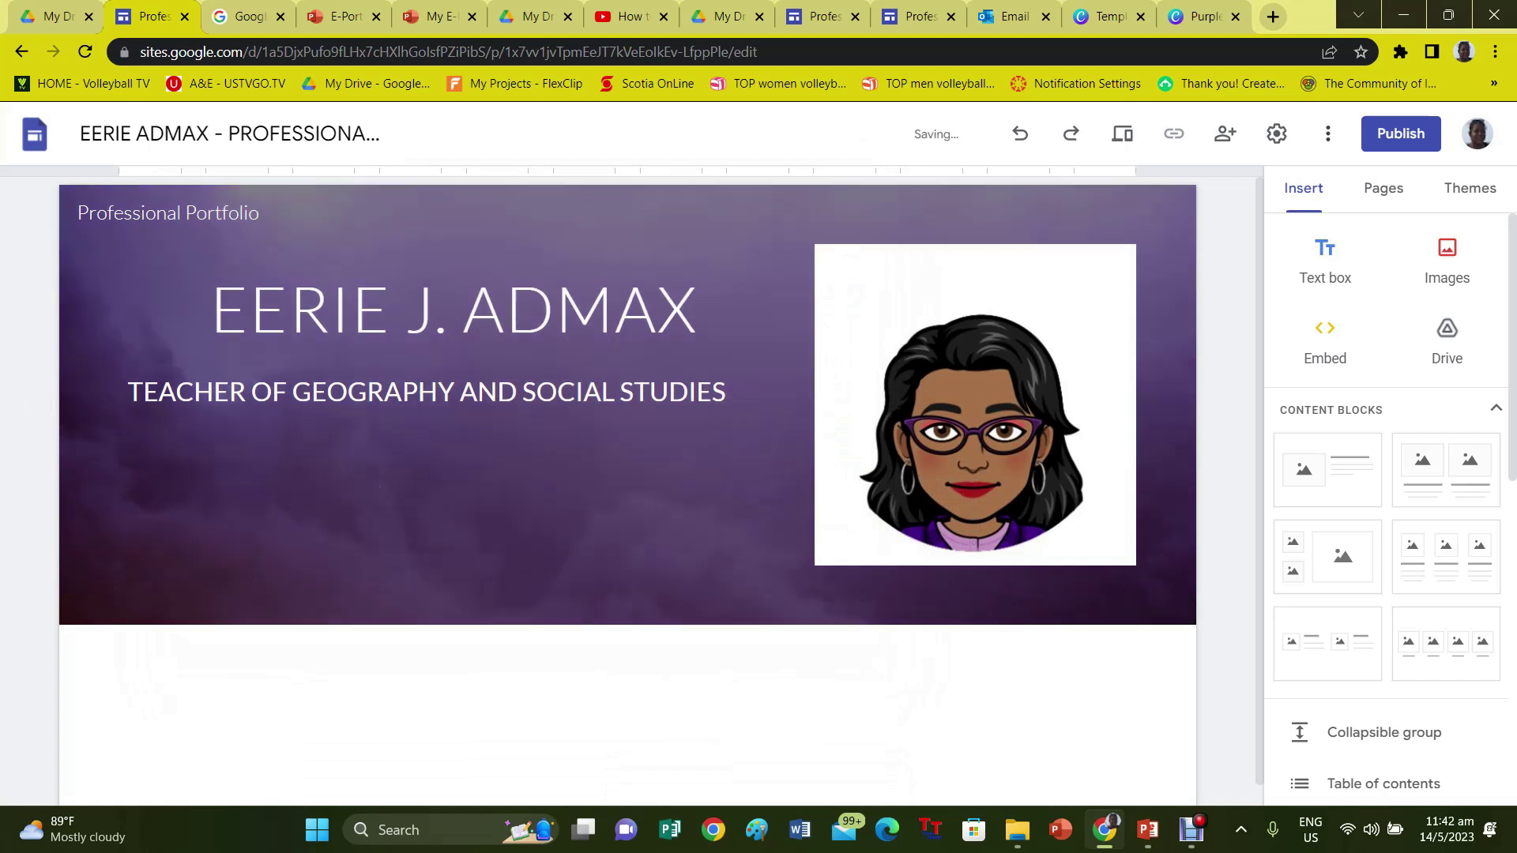
pyautogui.click(1128, 599)
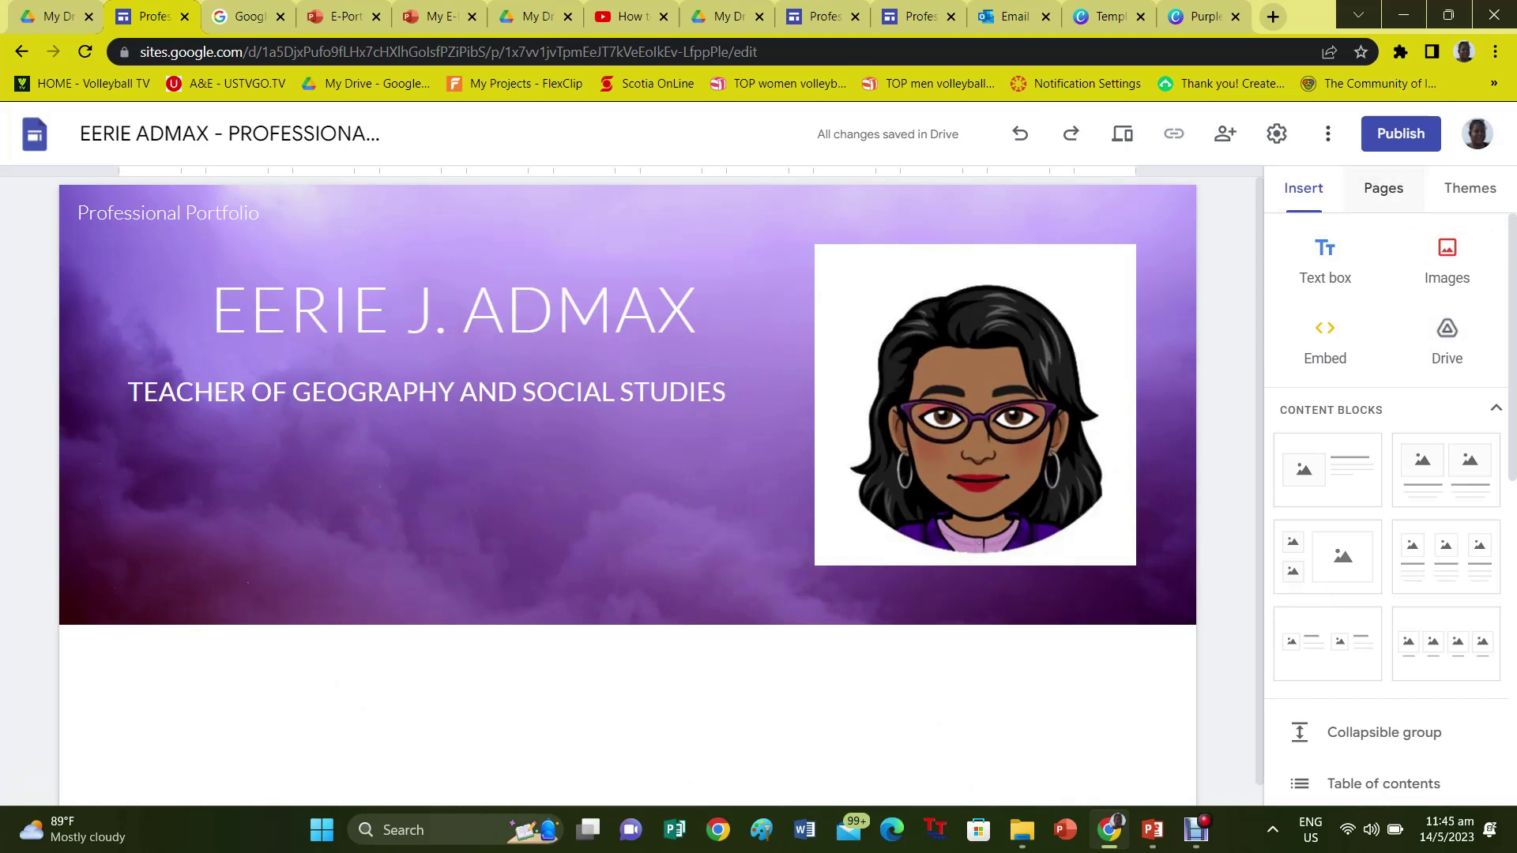
# Add a subpage named "SECTION B" under the Home page.
pyautogui.click(1383, 188)
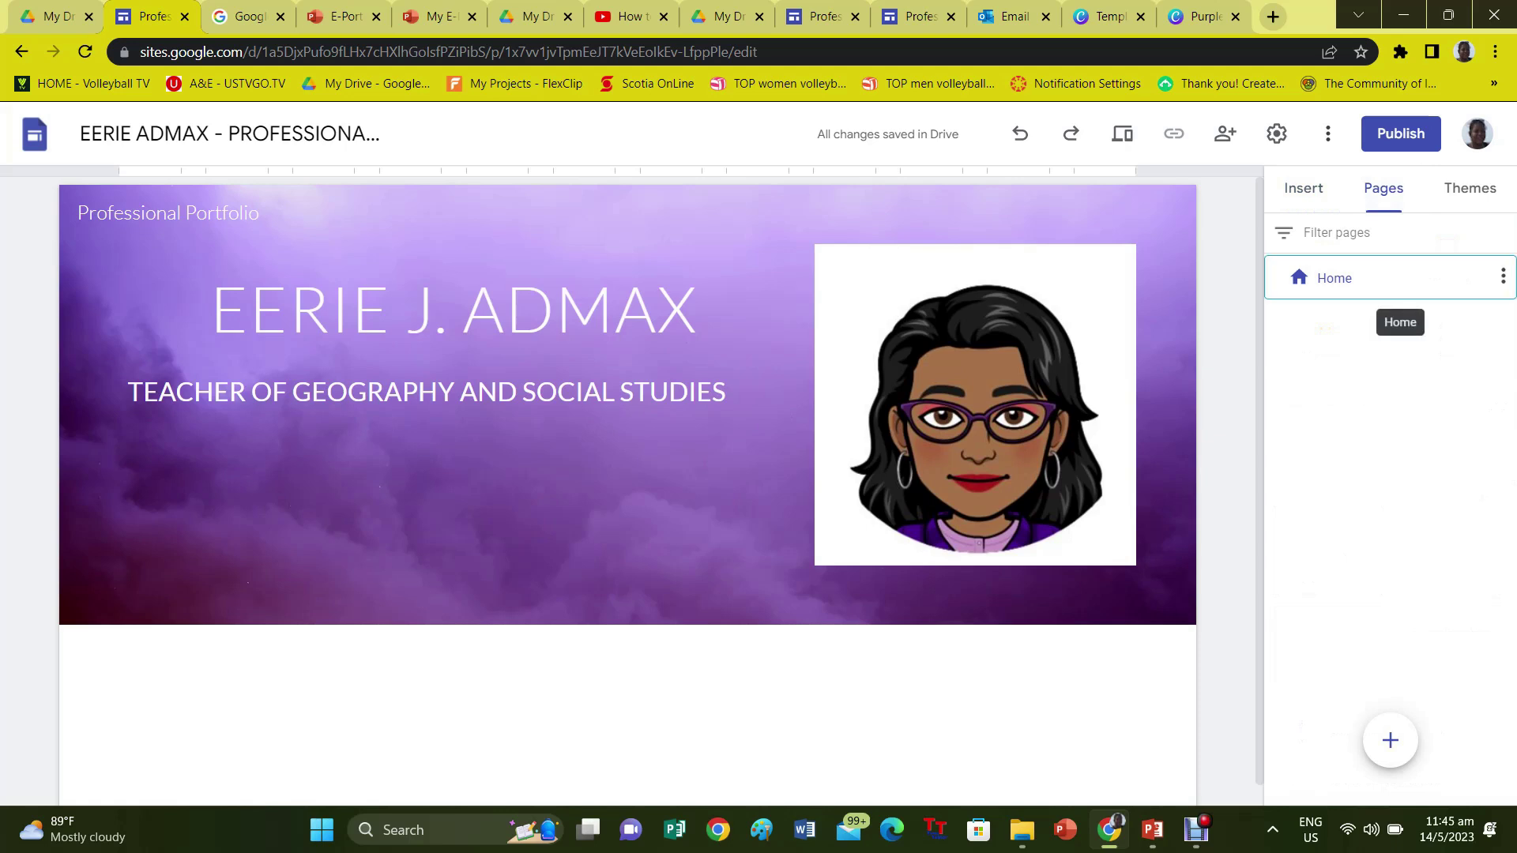
pyautogui.click(1390, 277)
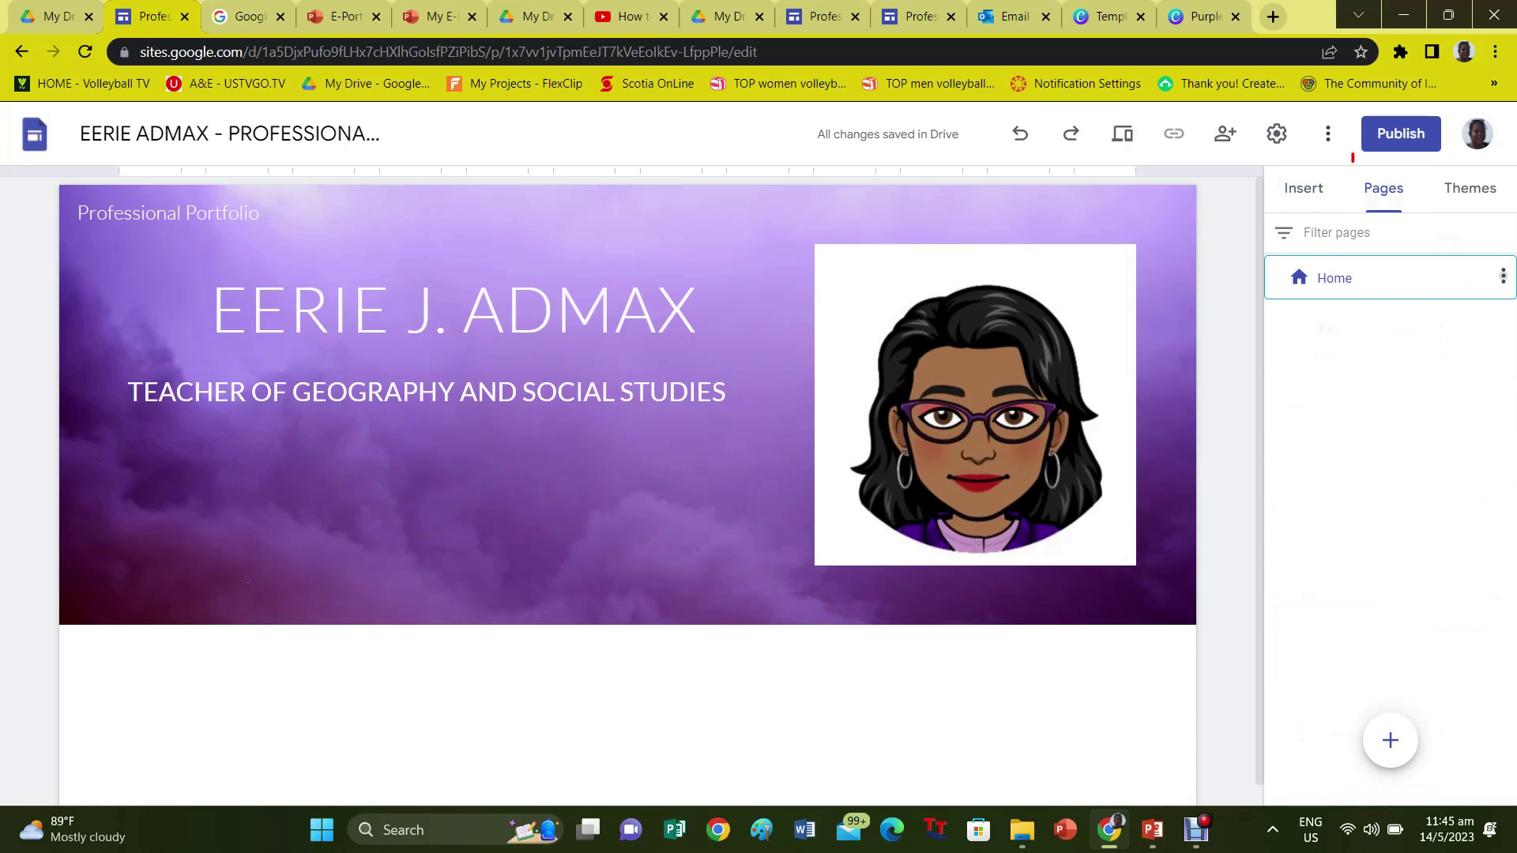
pyautogui.click(1503, 275)
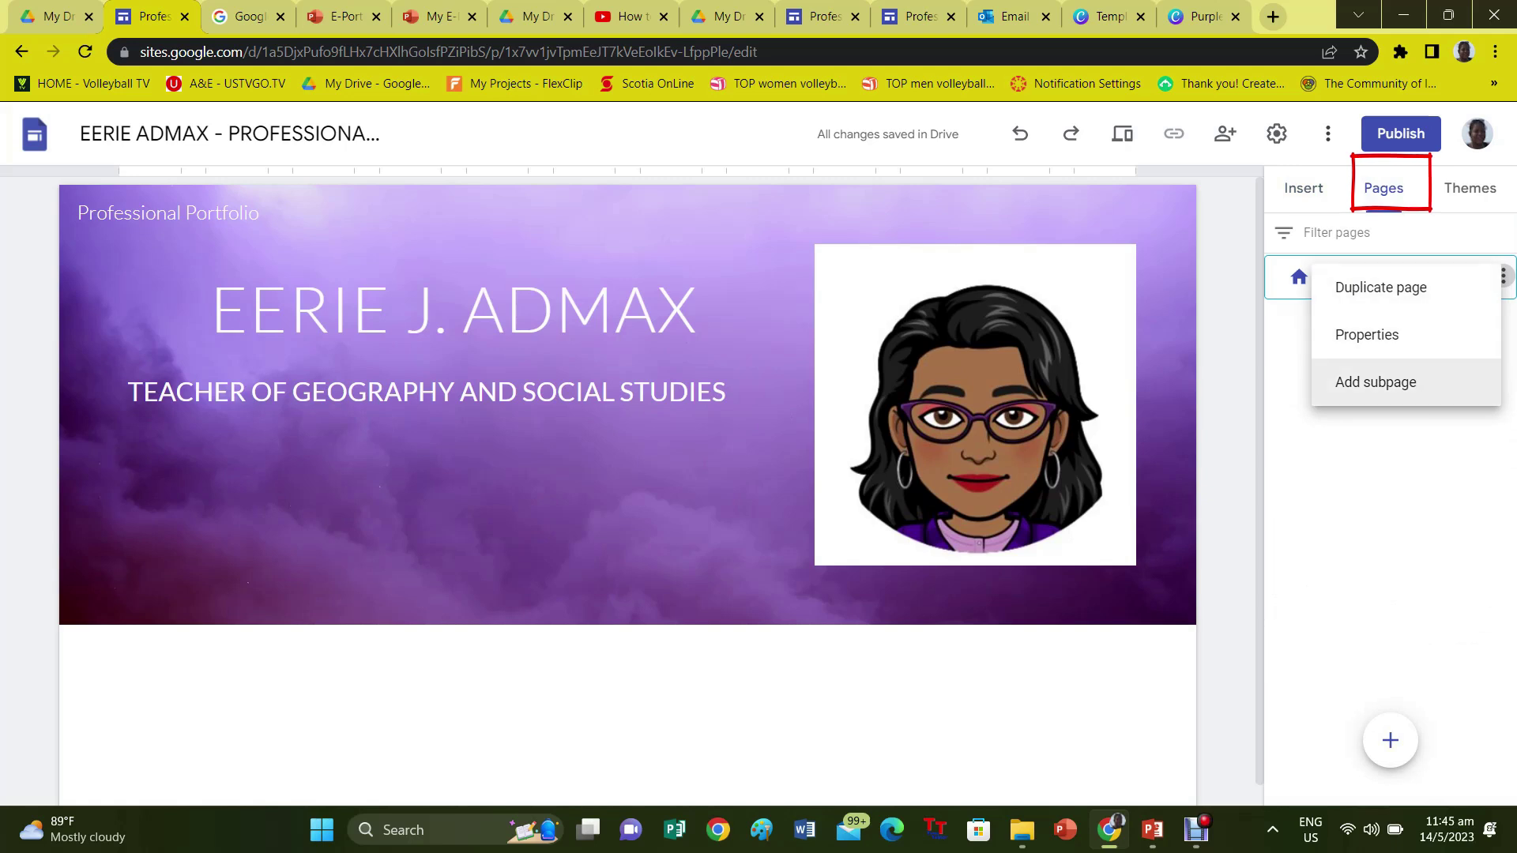
pyautogui.click(1376, 382)
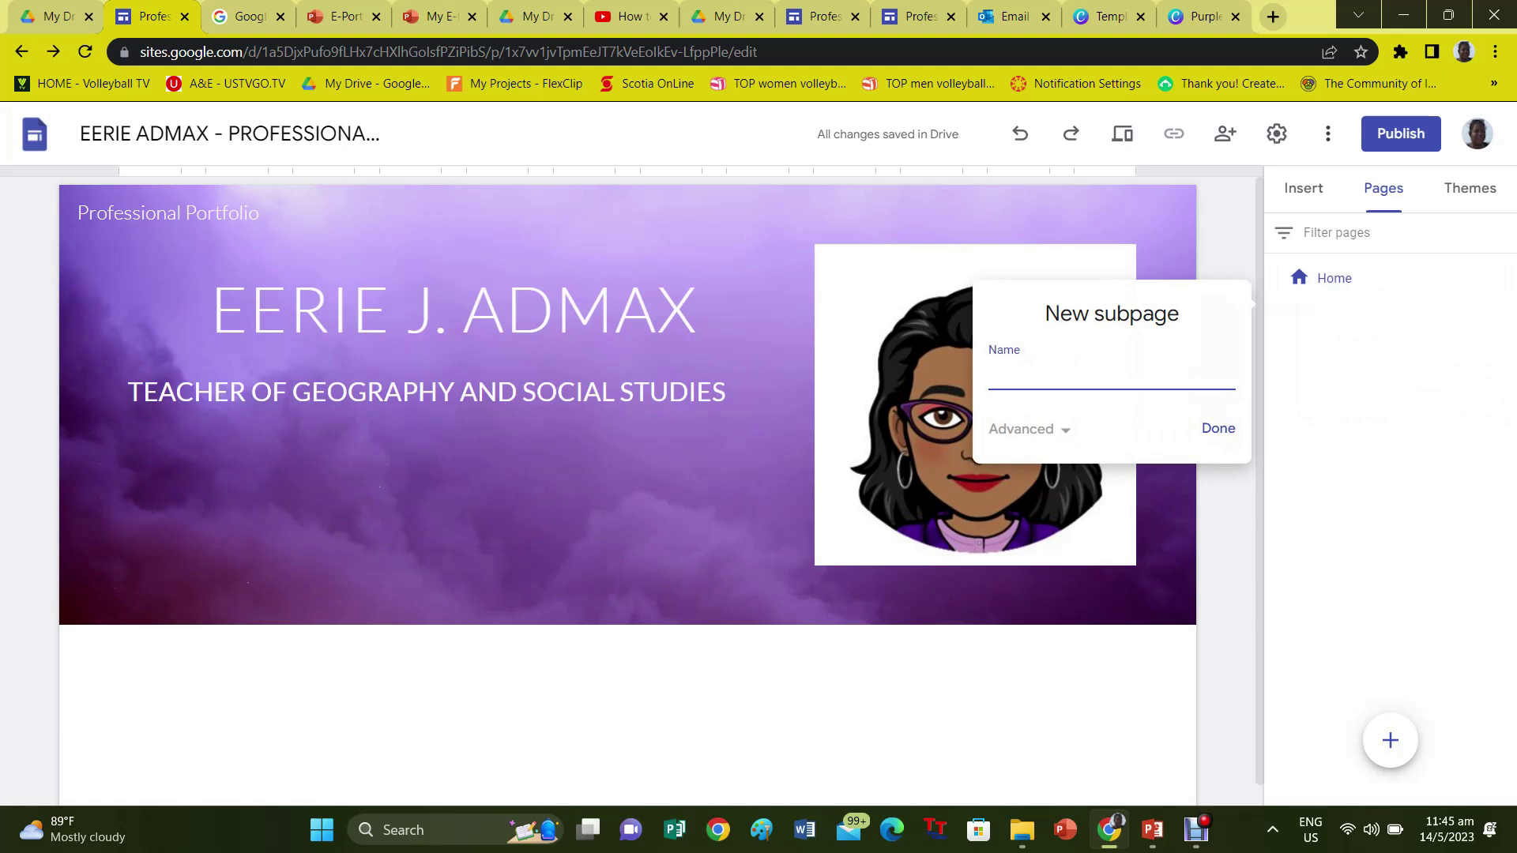
pyautogui.write('SEC')
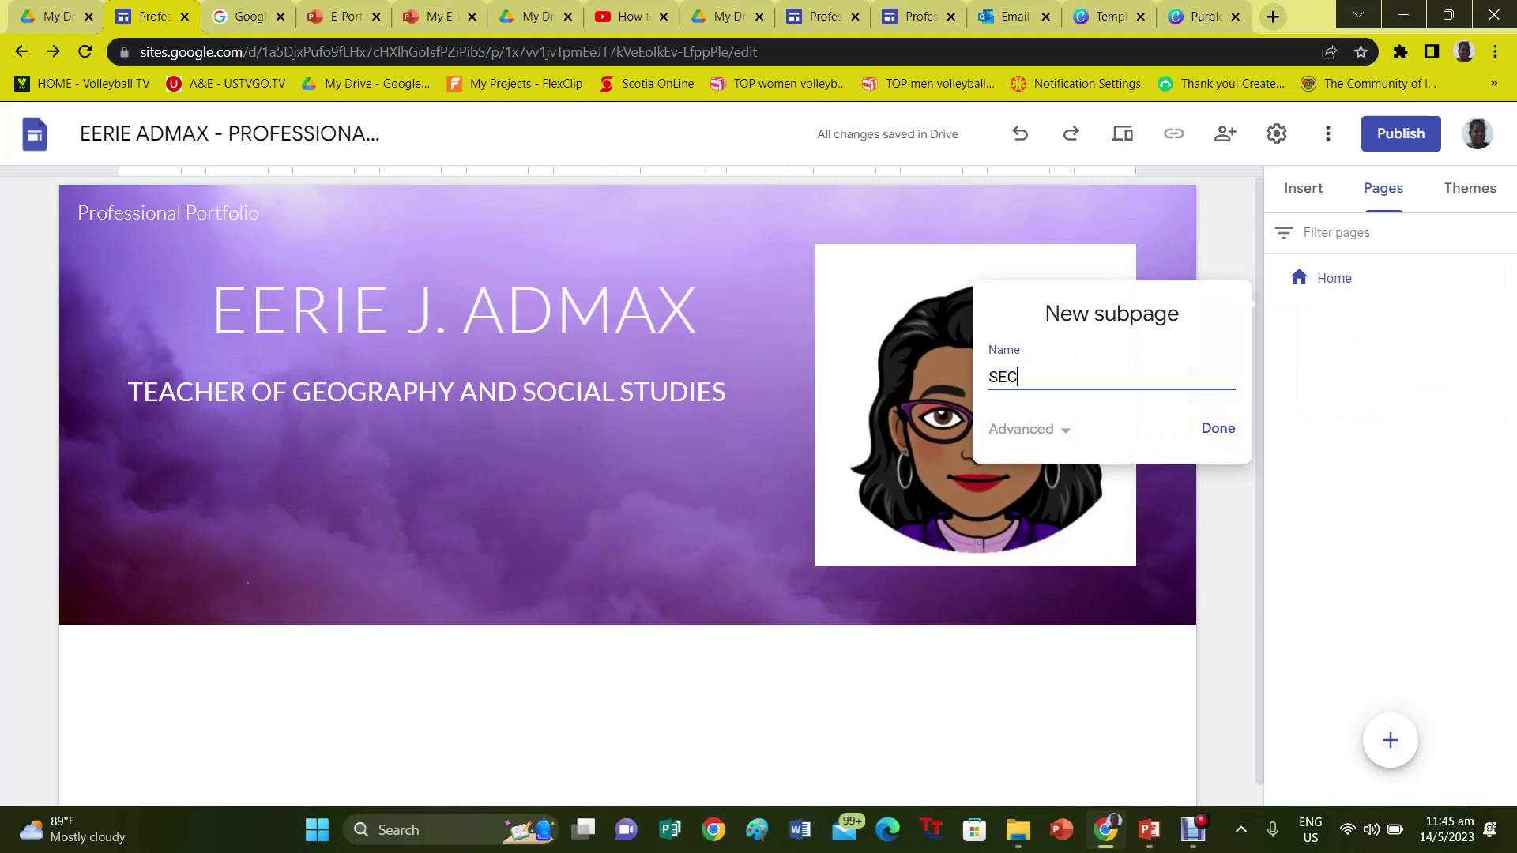
pyautogui.write('TION B')
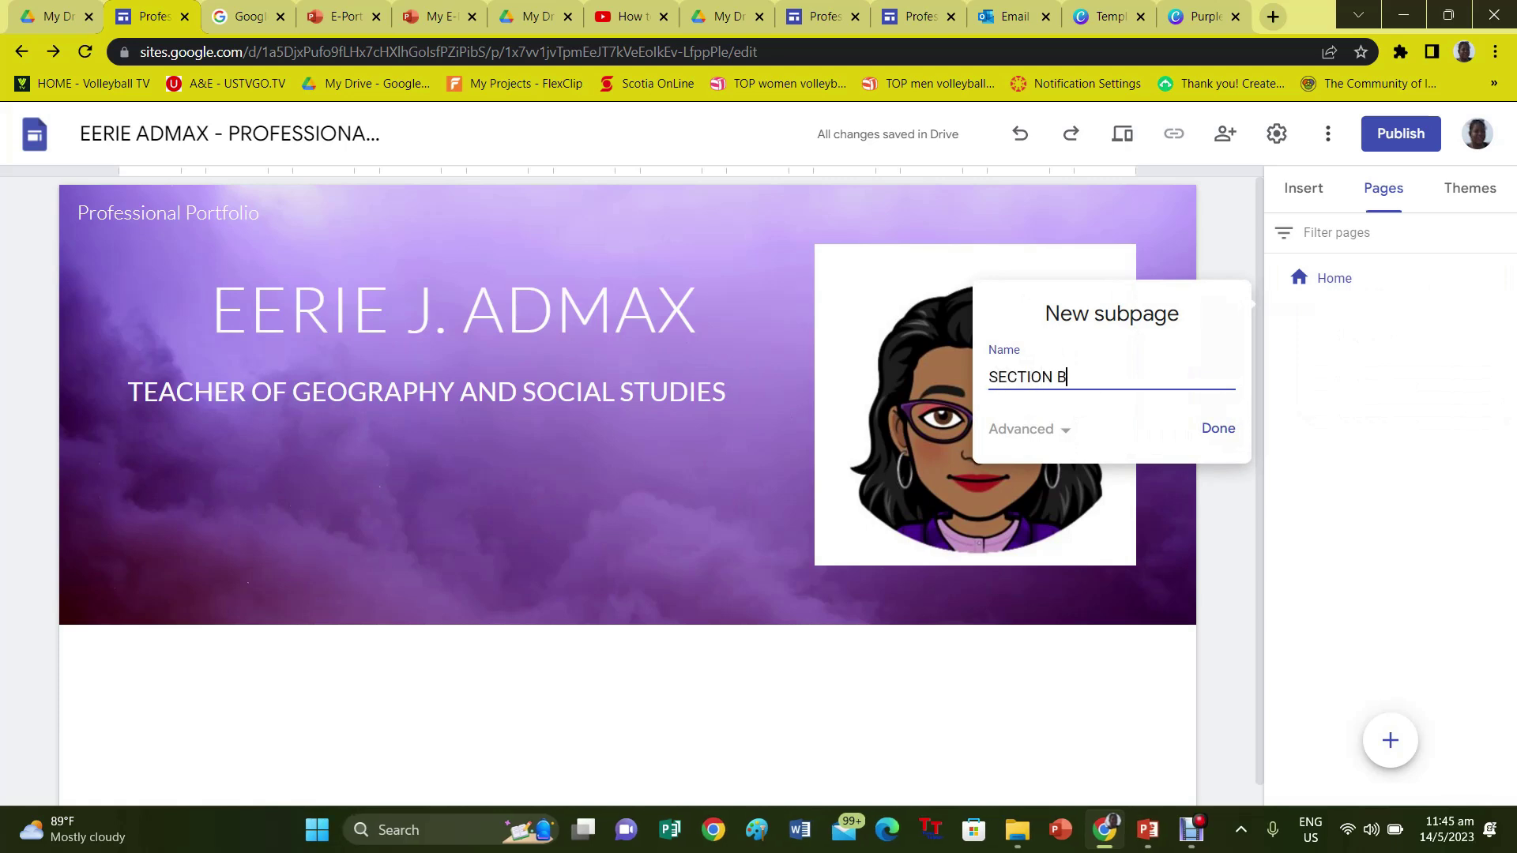
pyautogui.click(1219, 428)
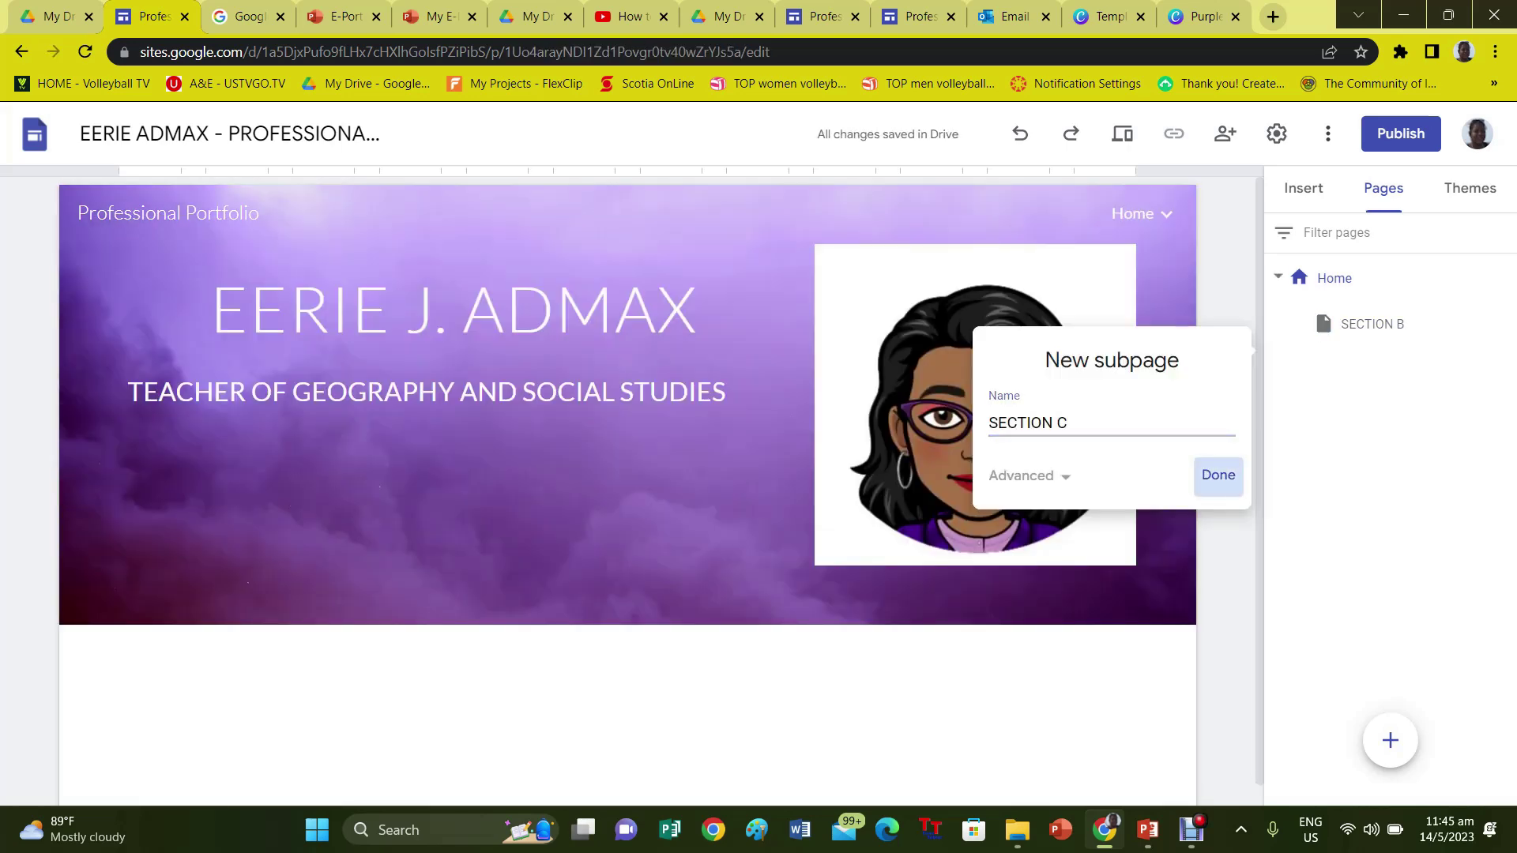
# Add the subpages SECTION C, SECTION D, SECTION E, SECTION F and SECTION G under Home, and return to the Home page.
pyautogui.click(1217, 475)
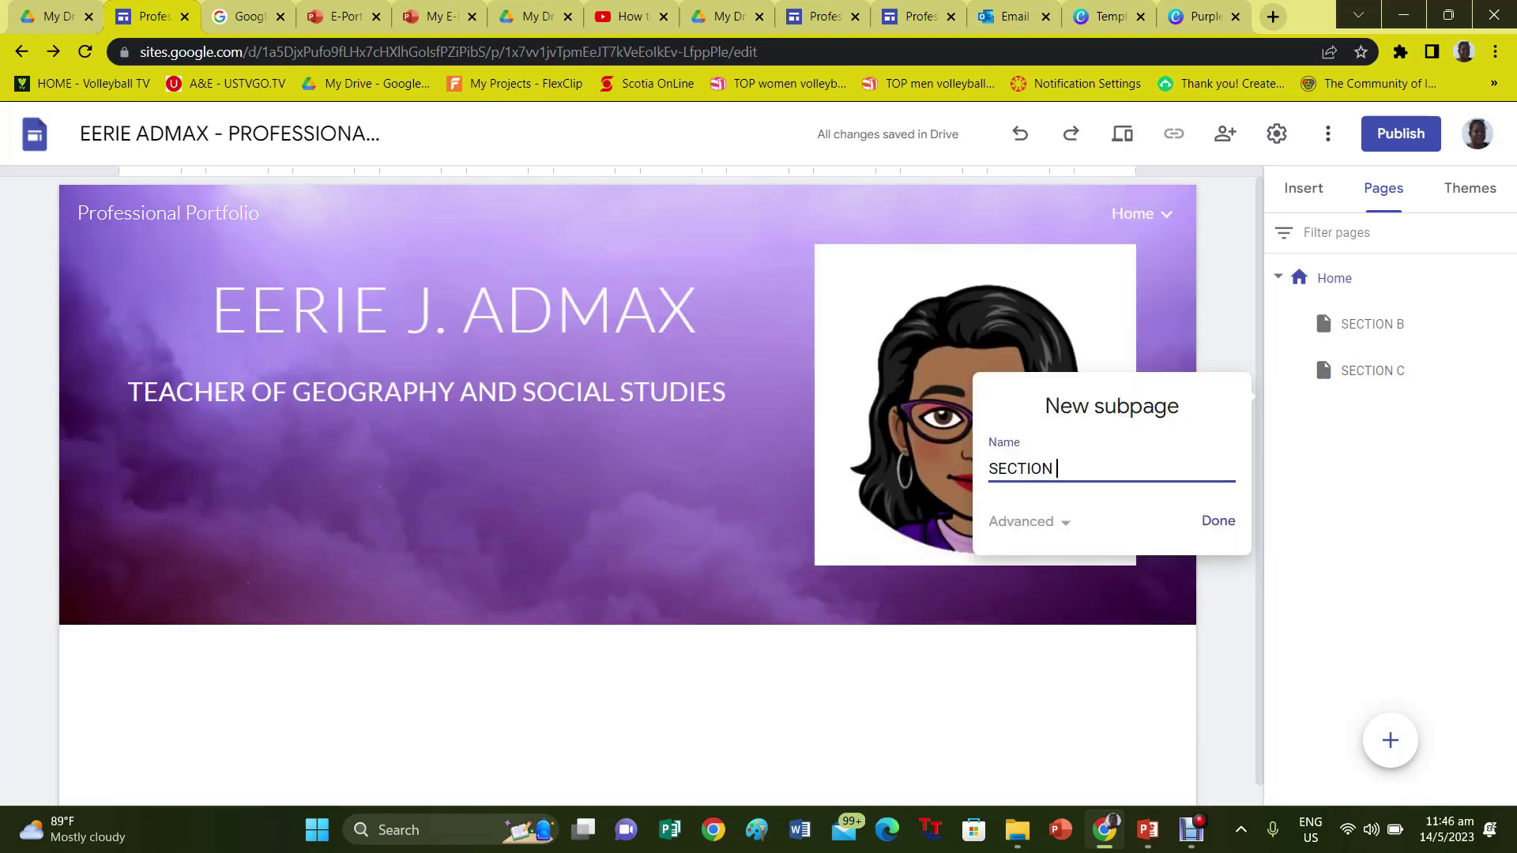
pyautogui.write('D')
pyautogui.click(1218, 520)
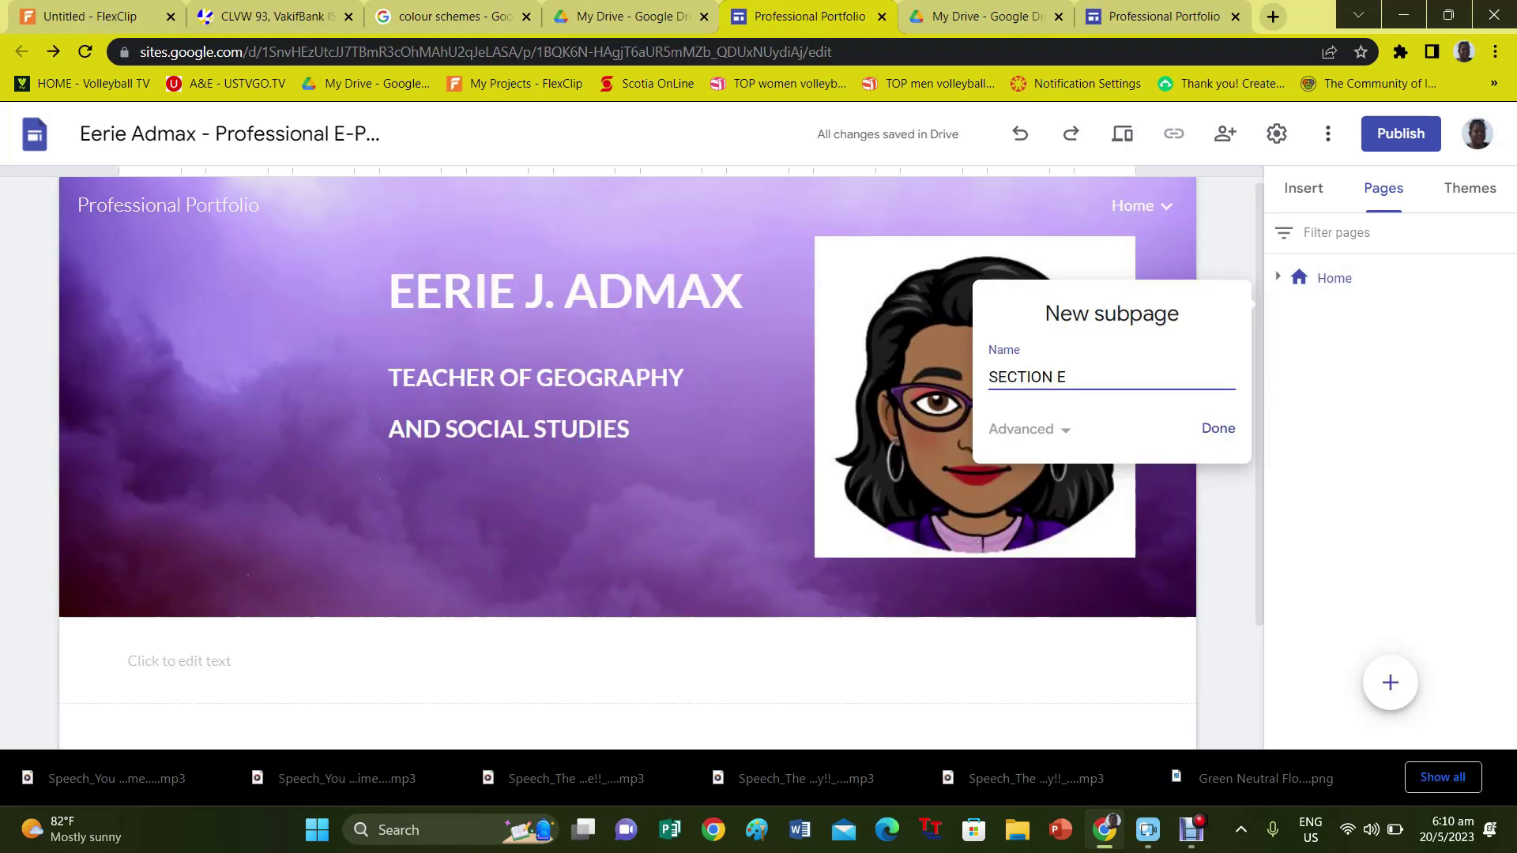
pyautogui.click(1218, 428)
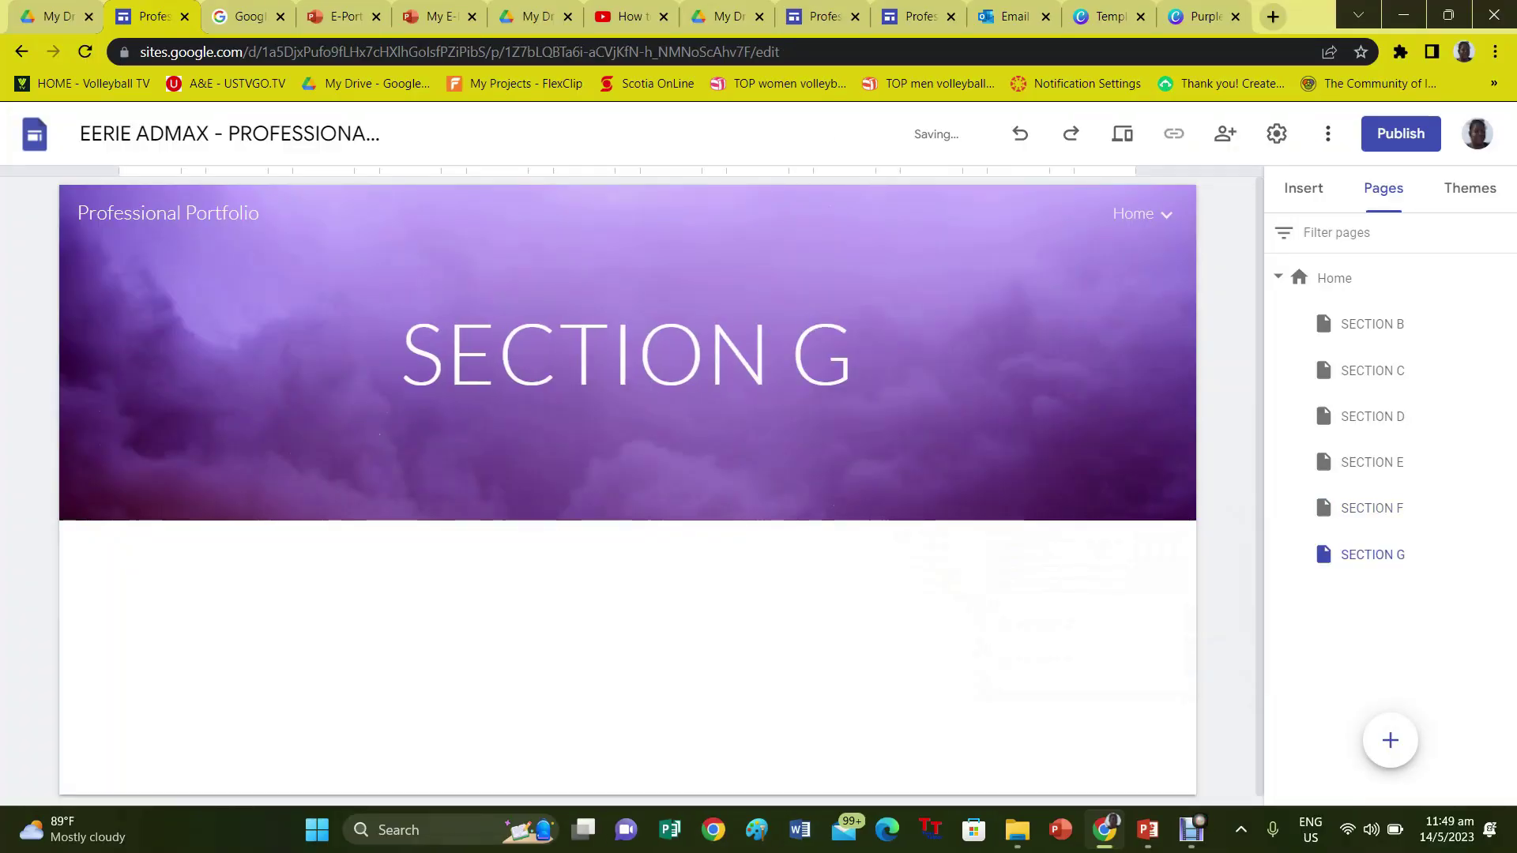
pyautogui.click(1334, 279)
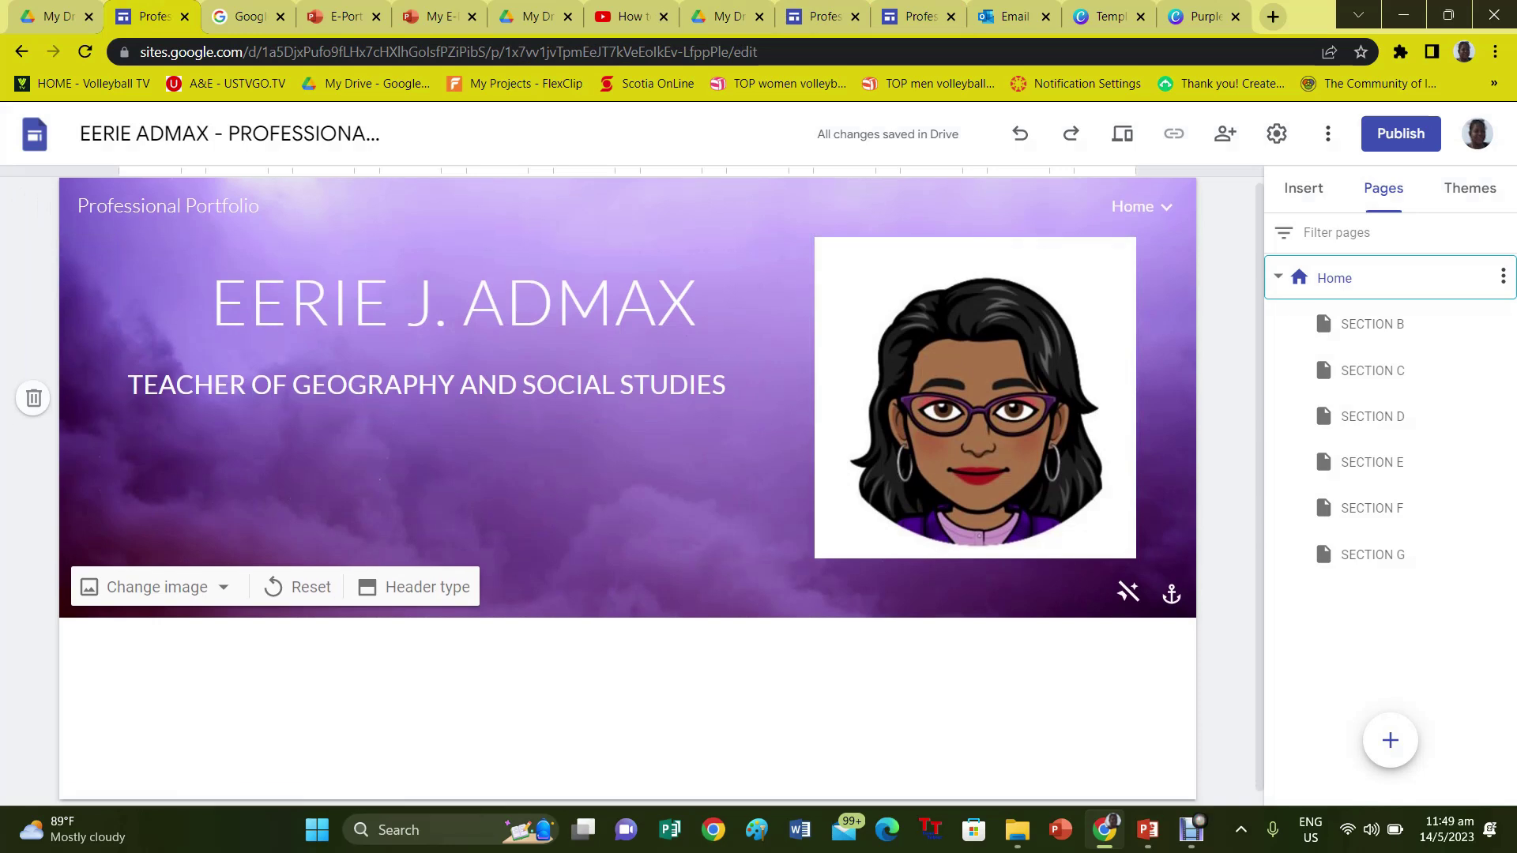
# Insert an image-and-text content block below the Home page header, fill its image slot with the table of contents picture and uncrop it.
pyautogui.scroll(-1, 640, 501)
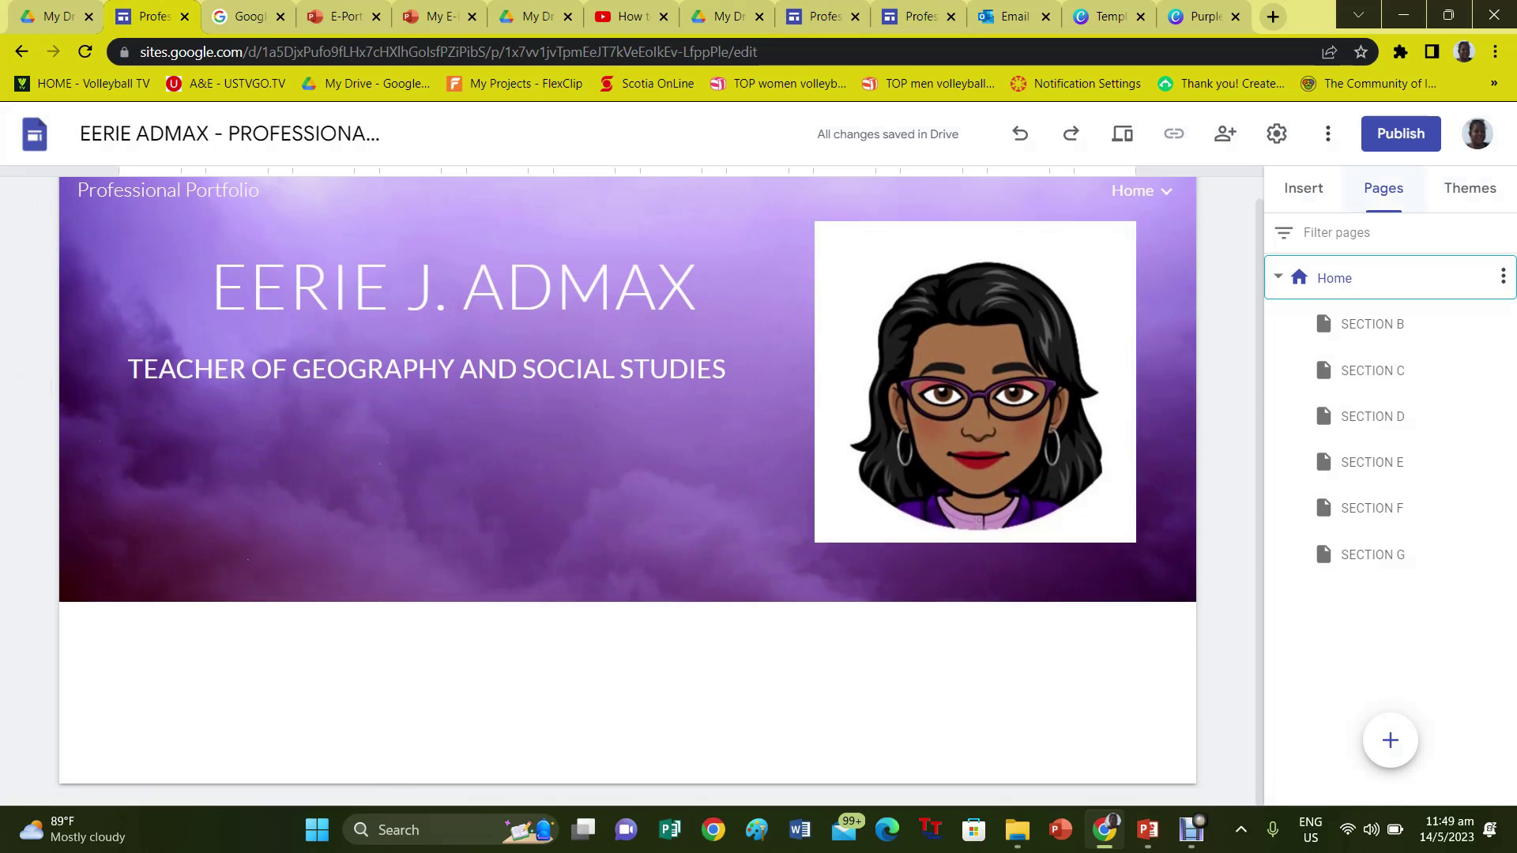
pyautogui.click(1304, 188)
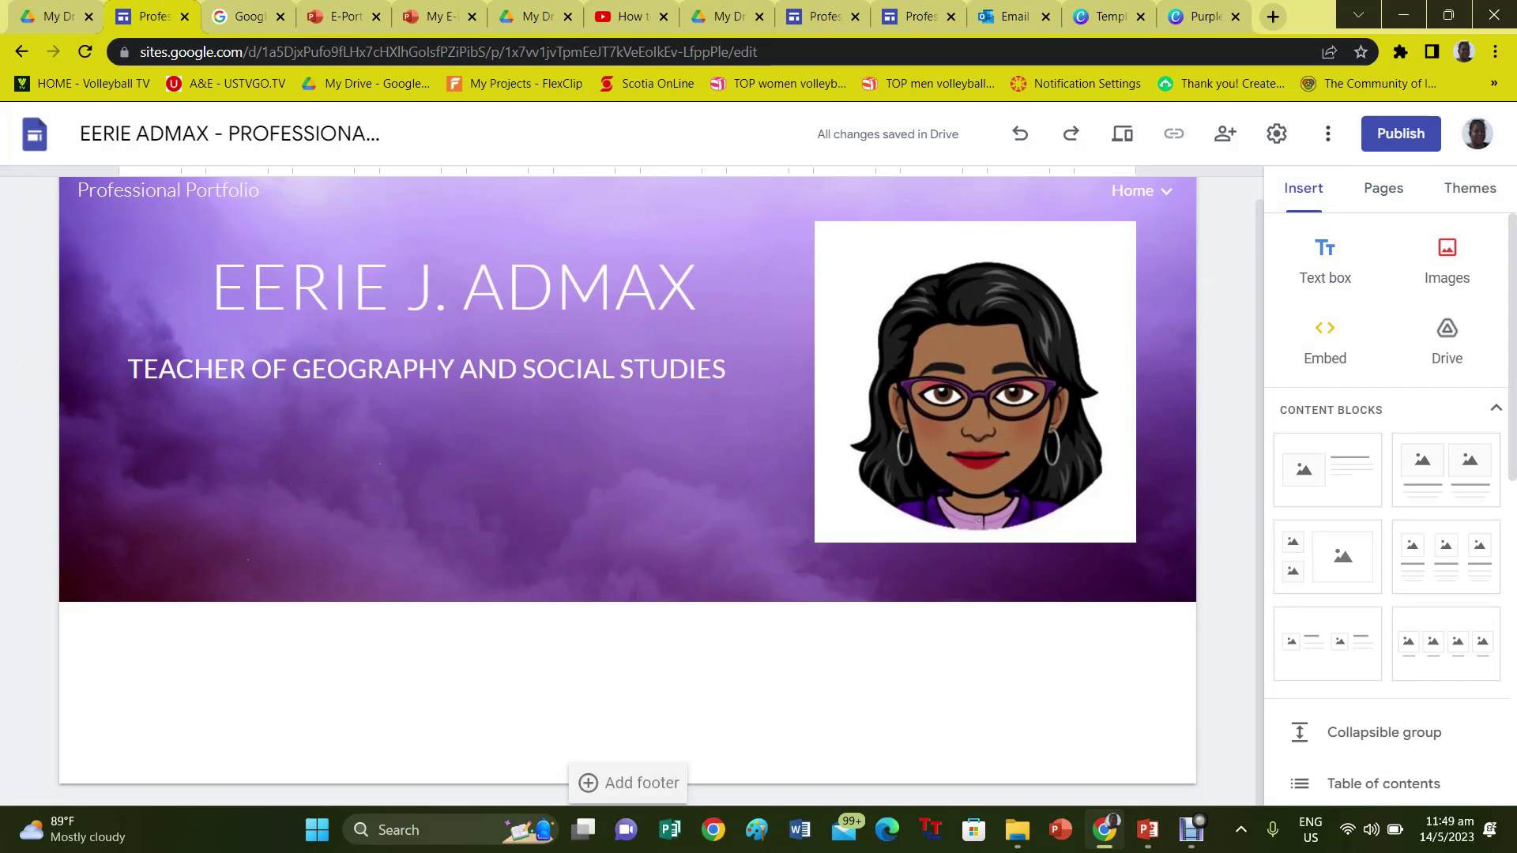
pyautogui.click(1328, 469)
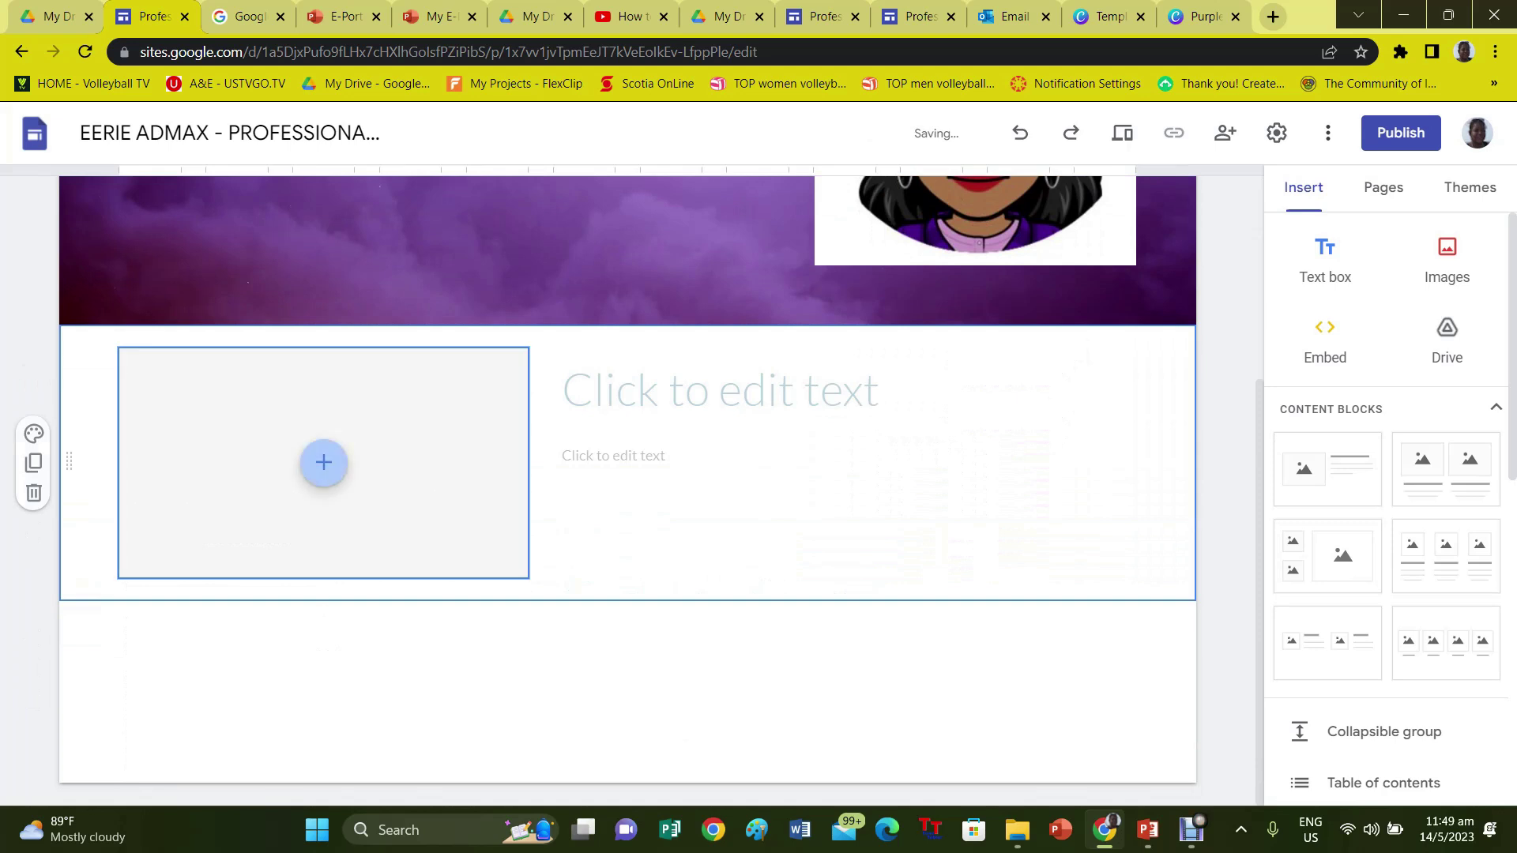
pyautogui.click(323, 463)
pyautogui.click(385, 527)
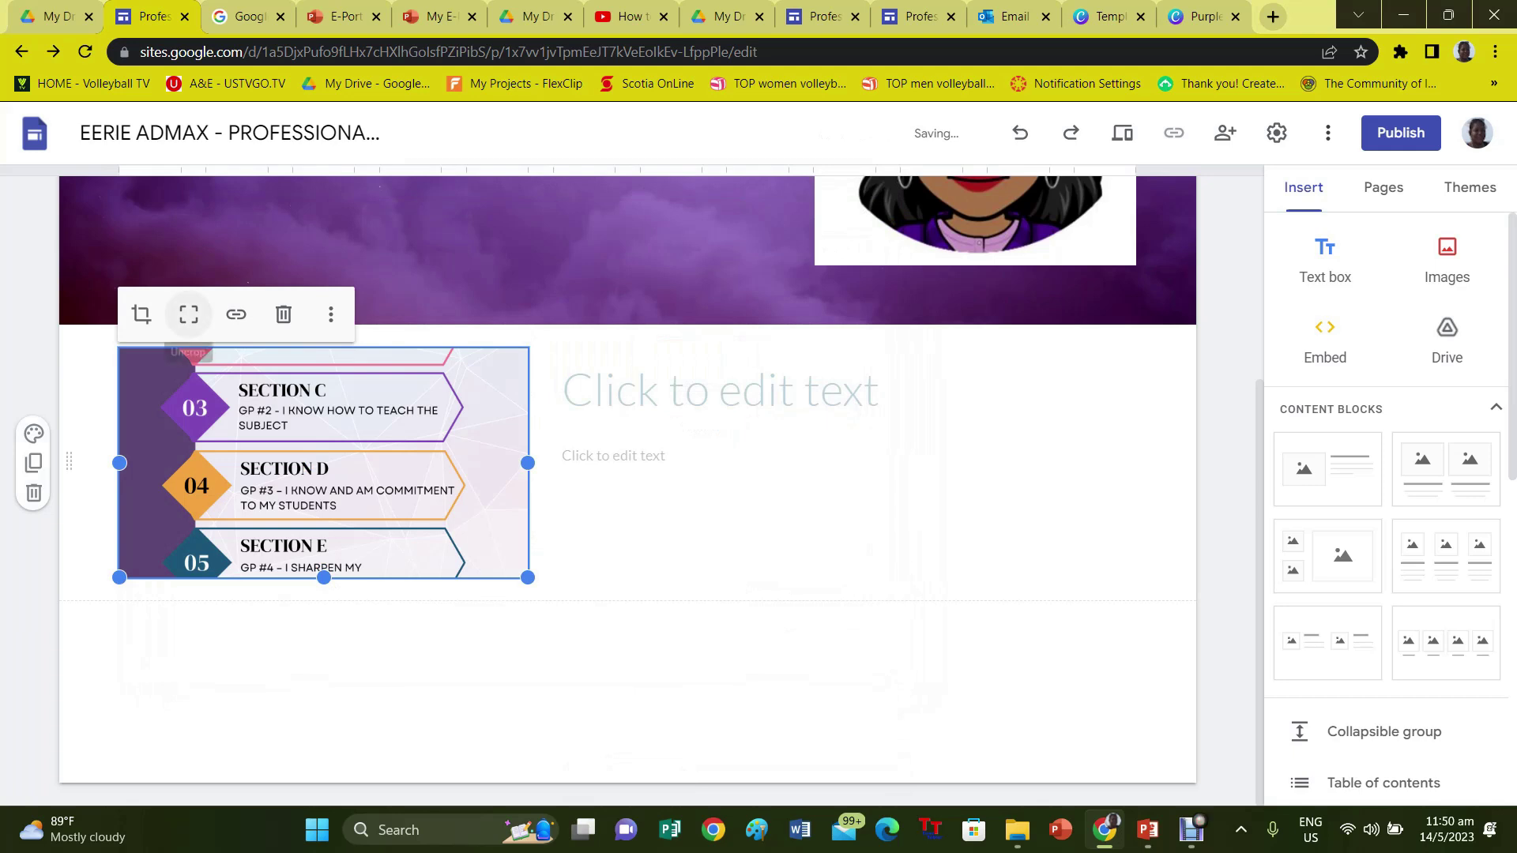
pyautogui.click(189, 314)
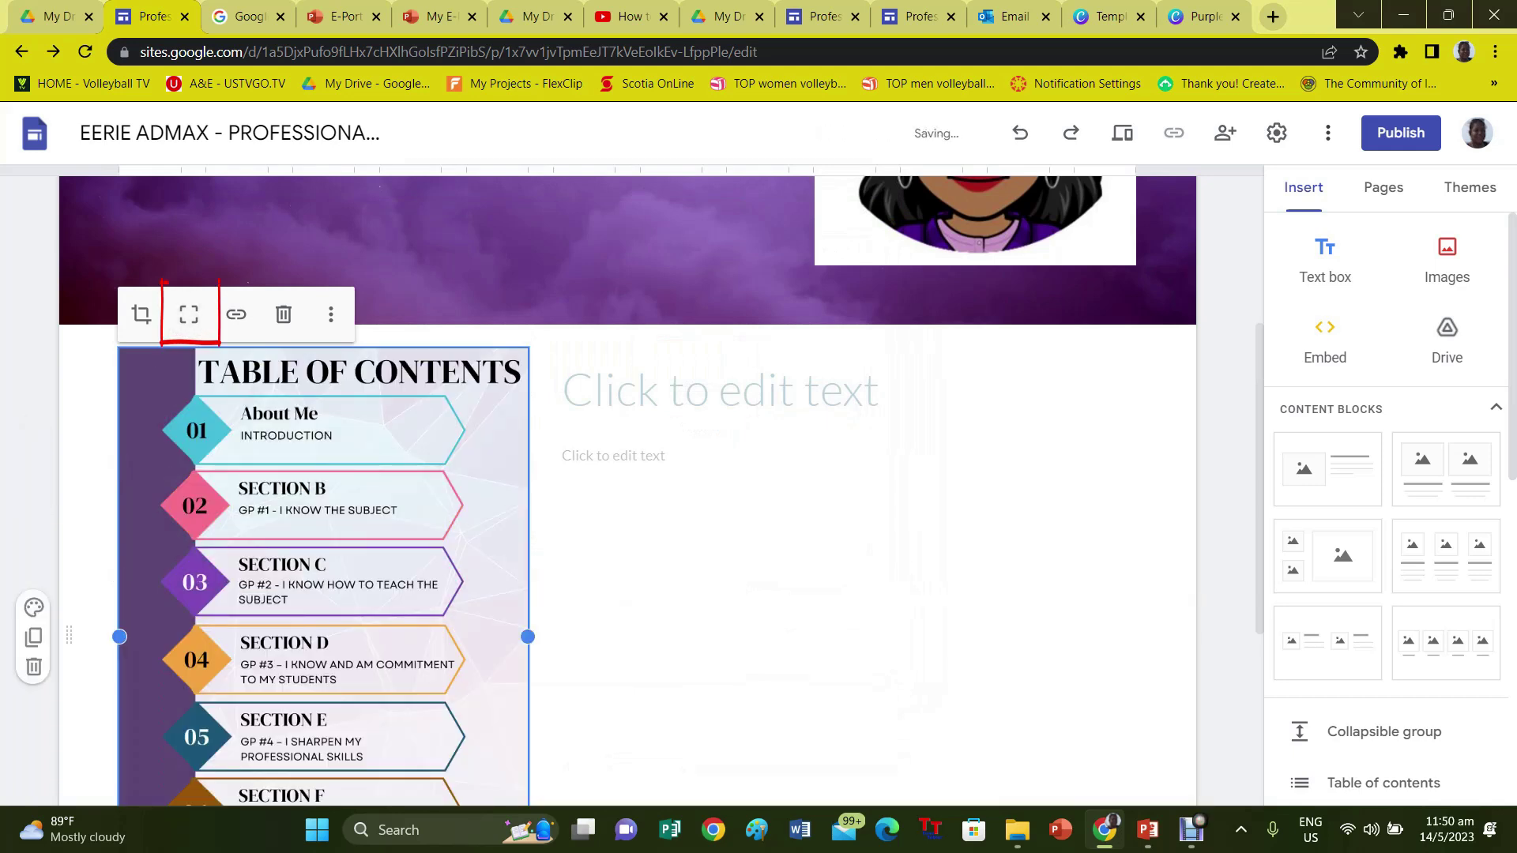
# Delete the block's empty text placeholders, then centre and enlarge the table of contents image in its section.
pyautogui.click(843, 352)
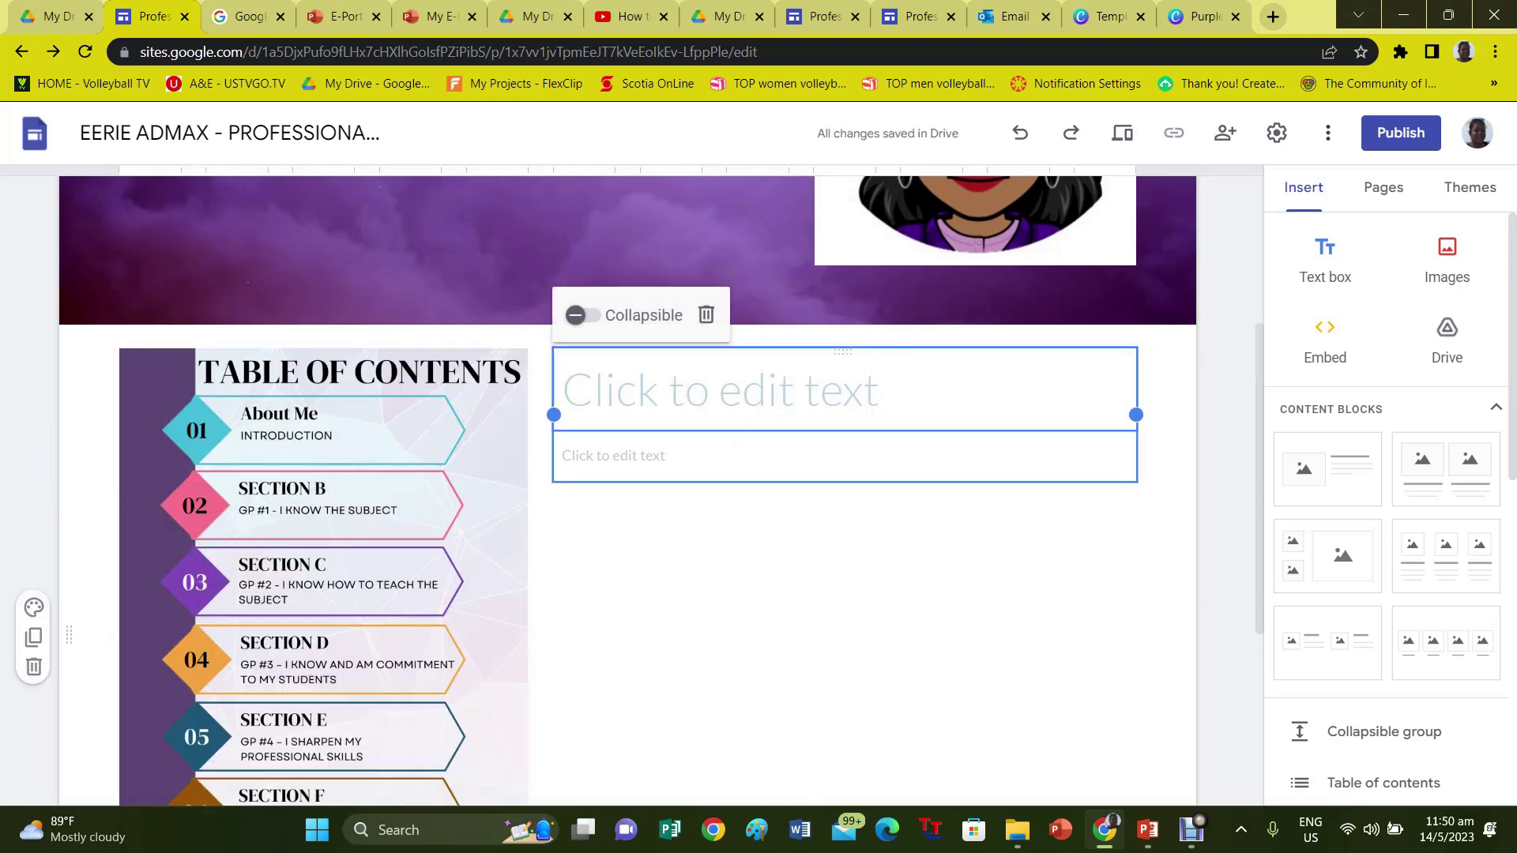
pyautogui.press('Delete')
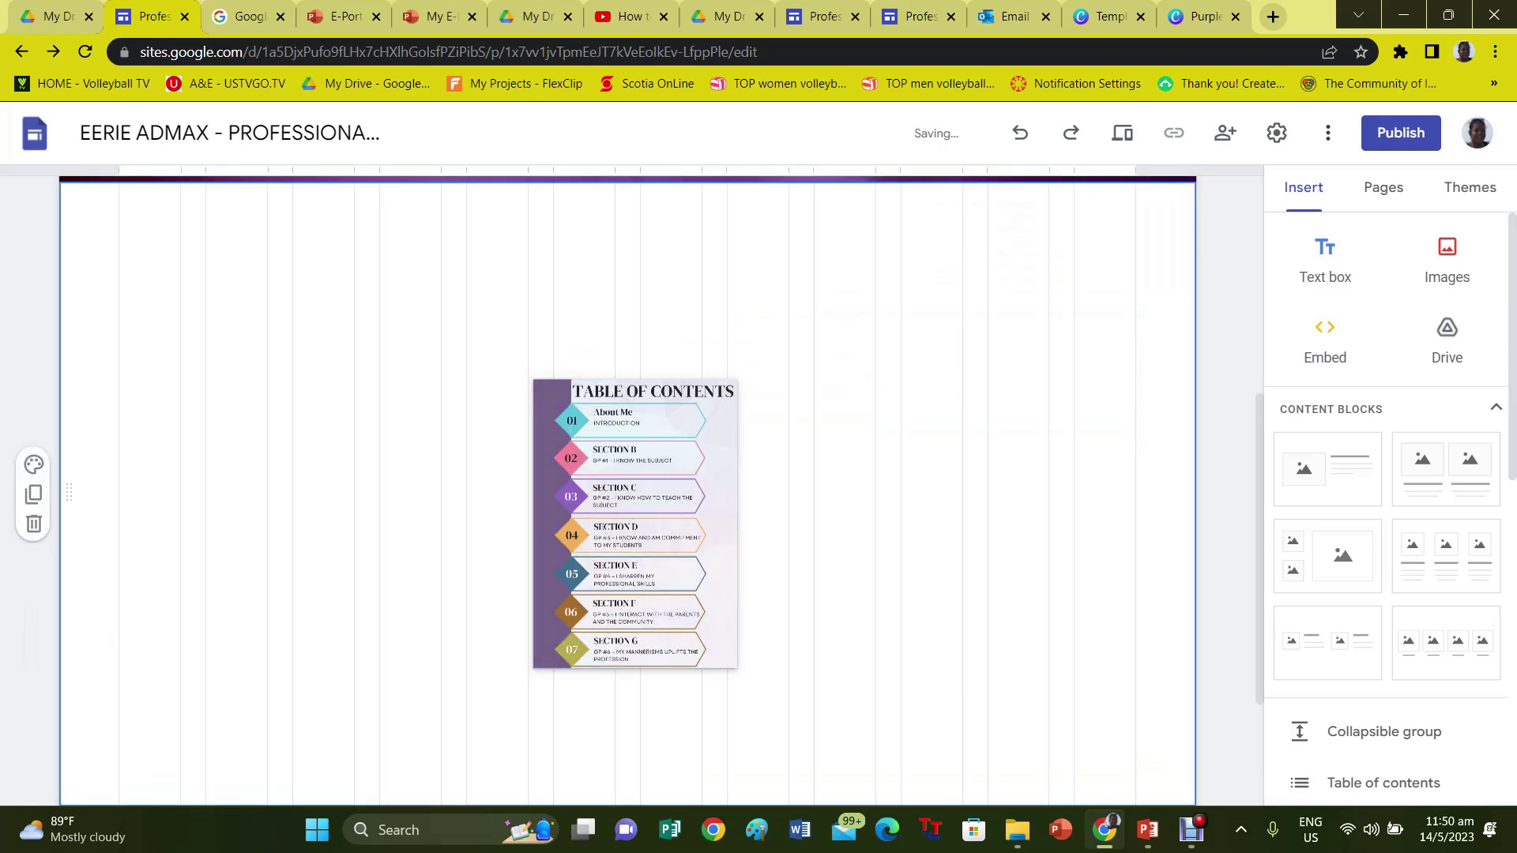
pyautogui.scroll(-6, 628, 490)
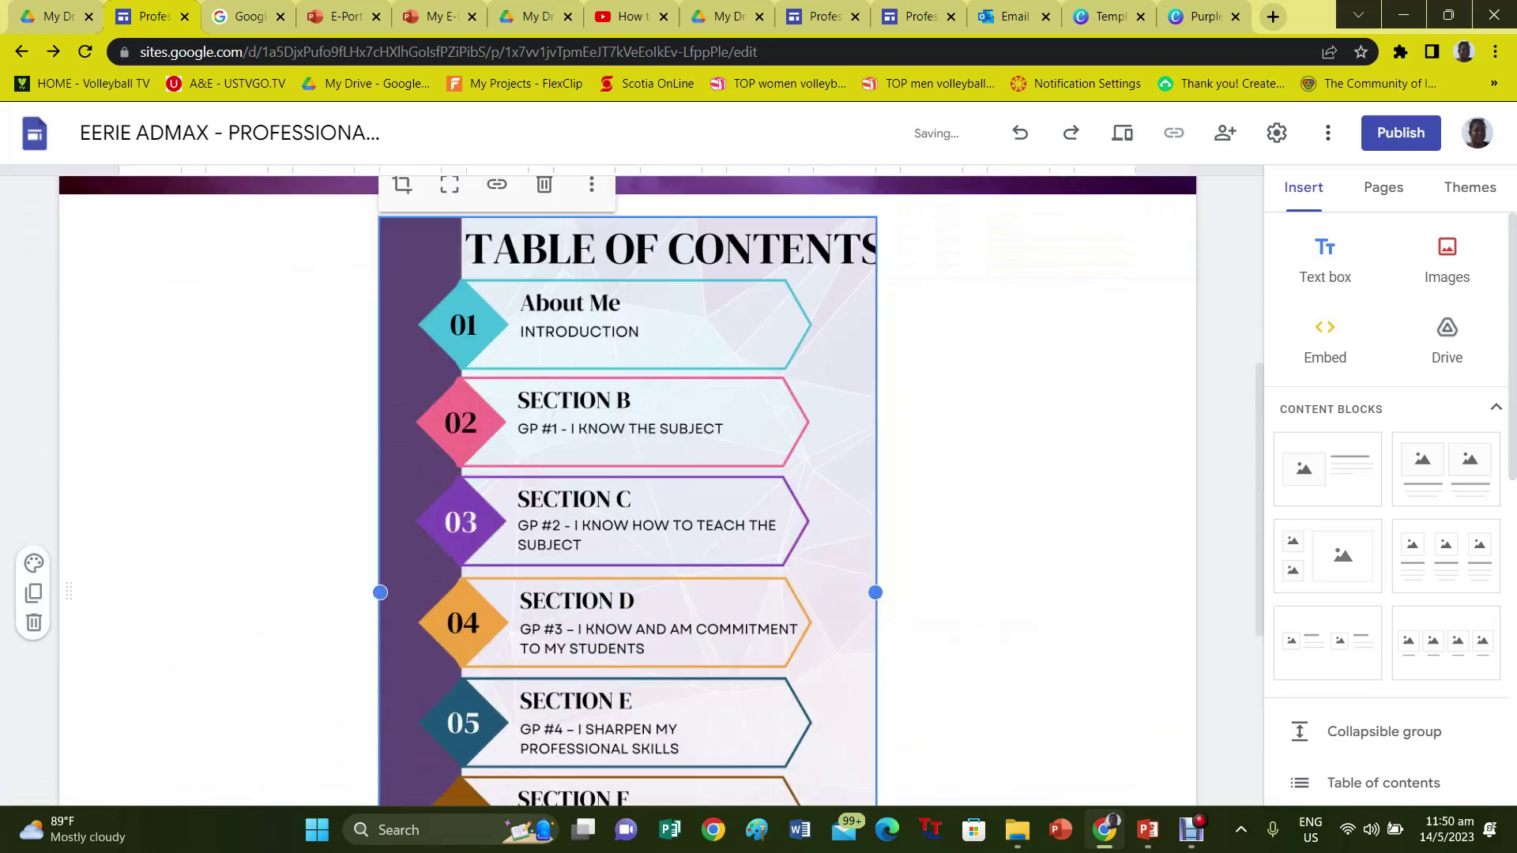
pyautogui.scroll(5, 628, 490)
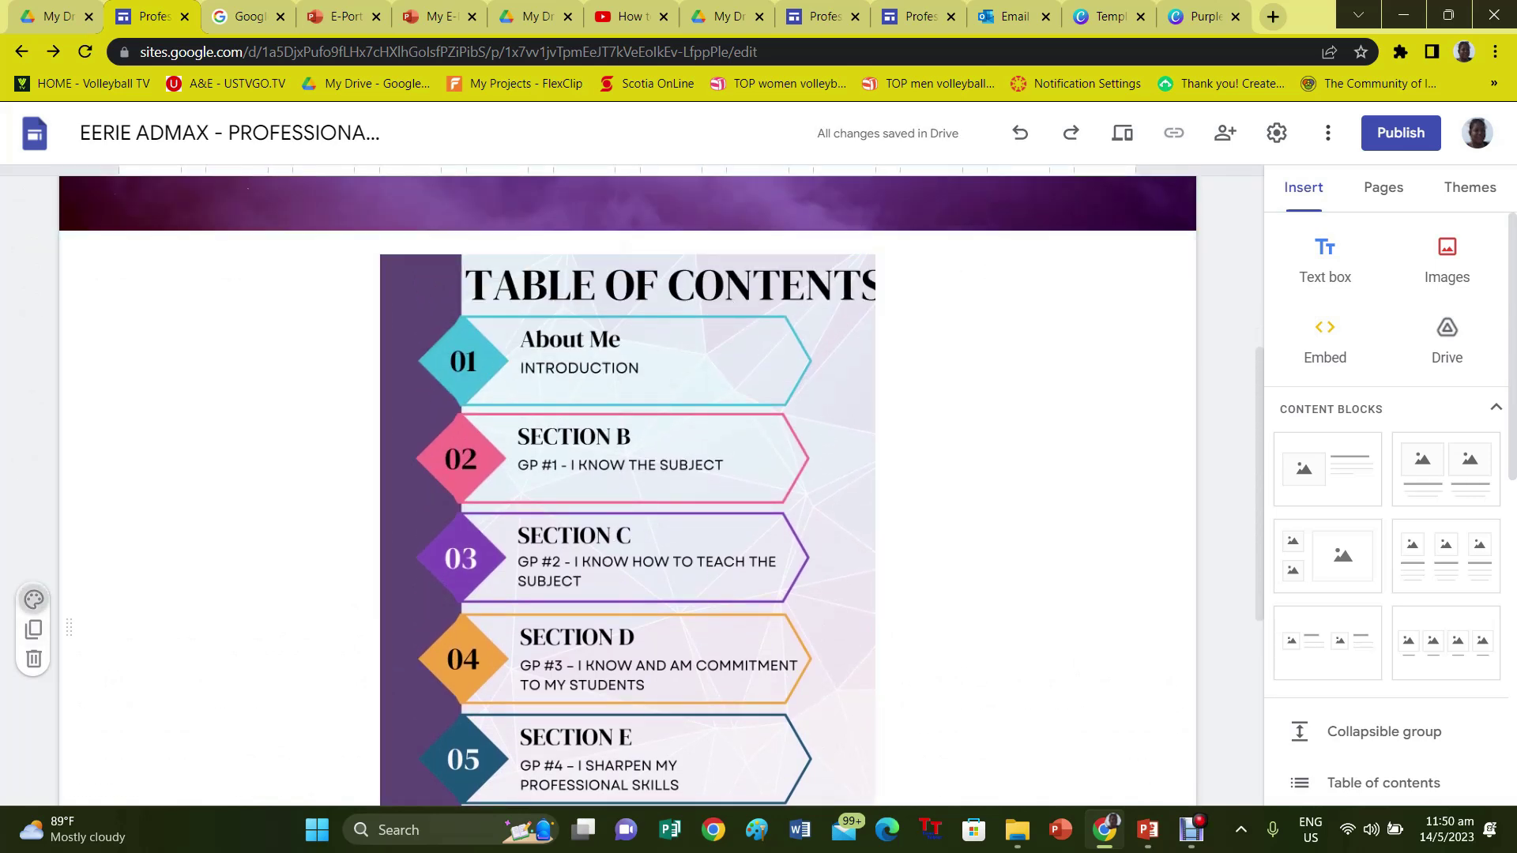
# Set a purple sky picture from the image gallery as the table of contents section's background, without the readability adjustment.
pyautogui.click(33, 599)
pyautogui.moveTo(63, 584)
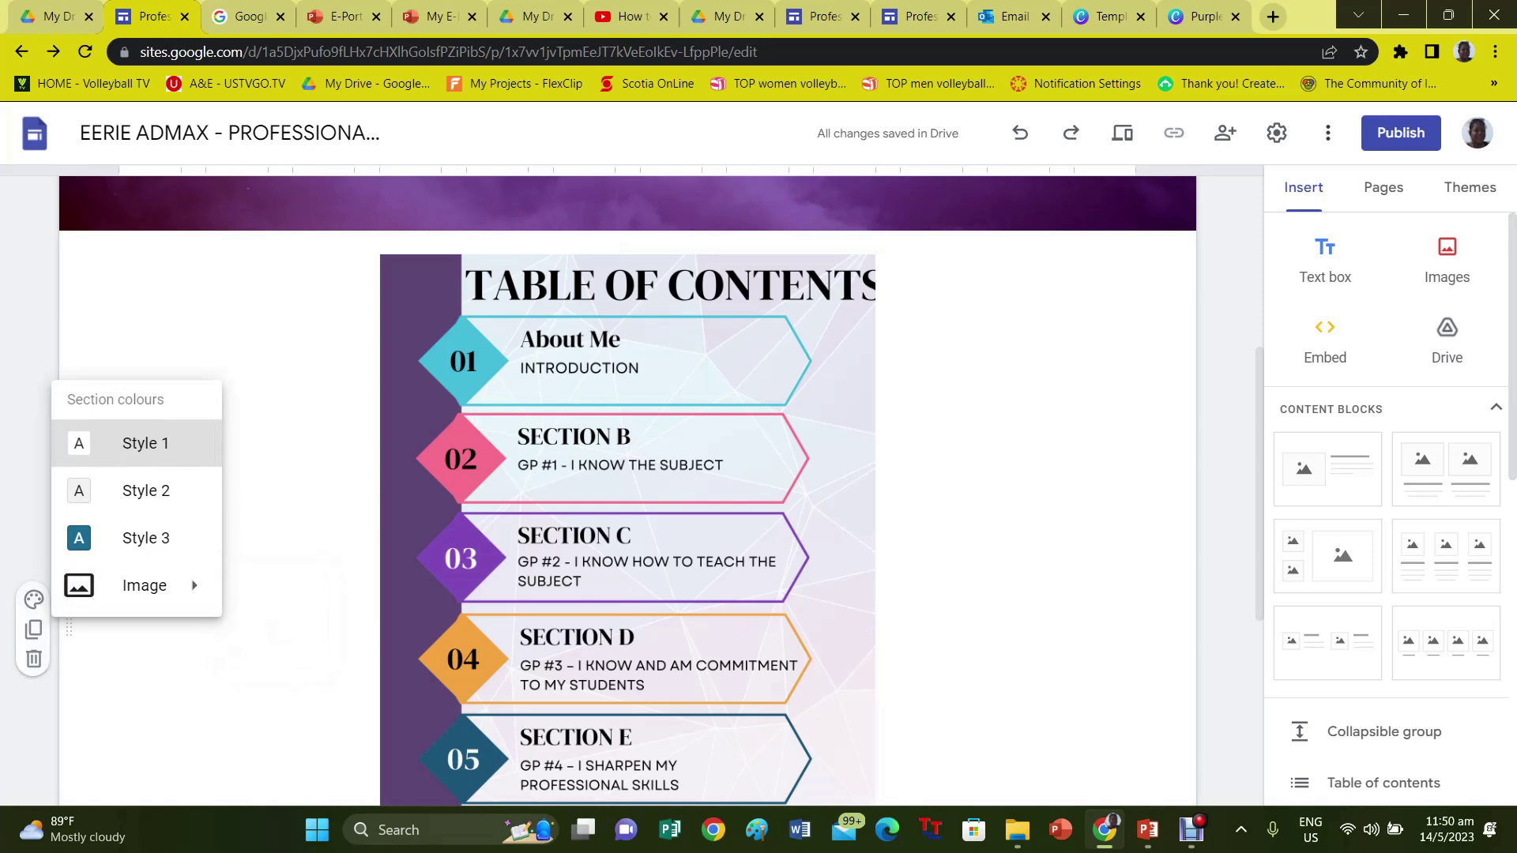
pyautogui.click(261, 640)
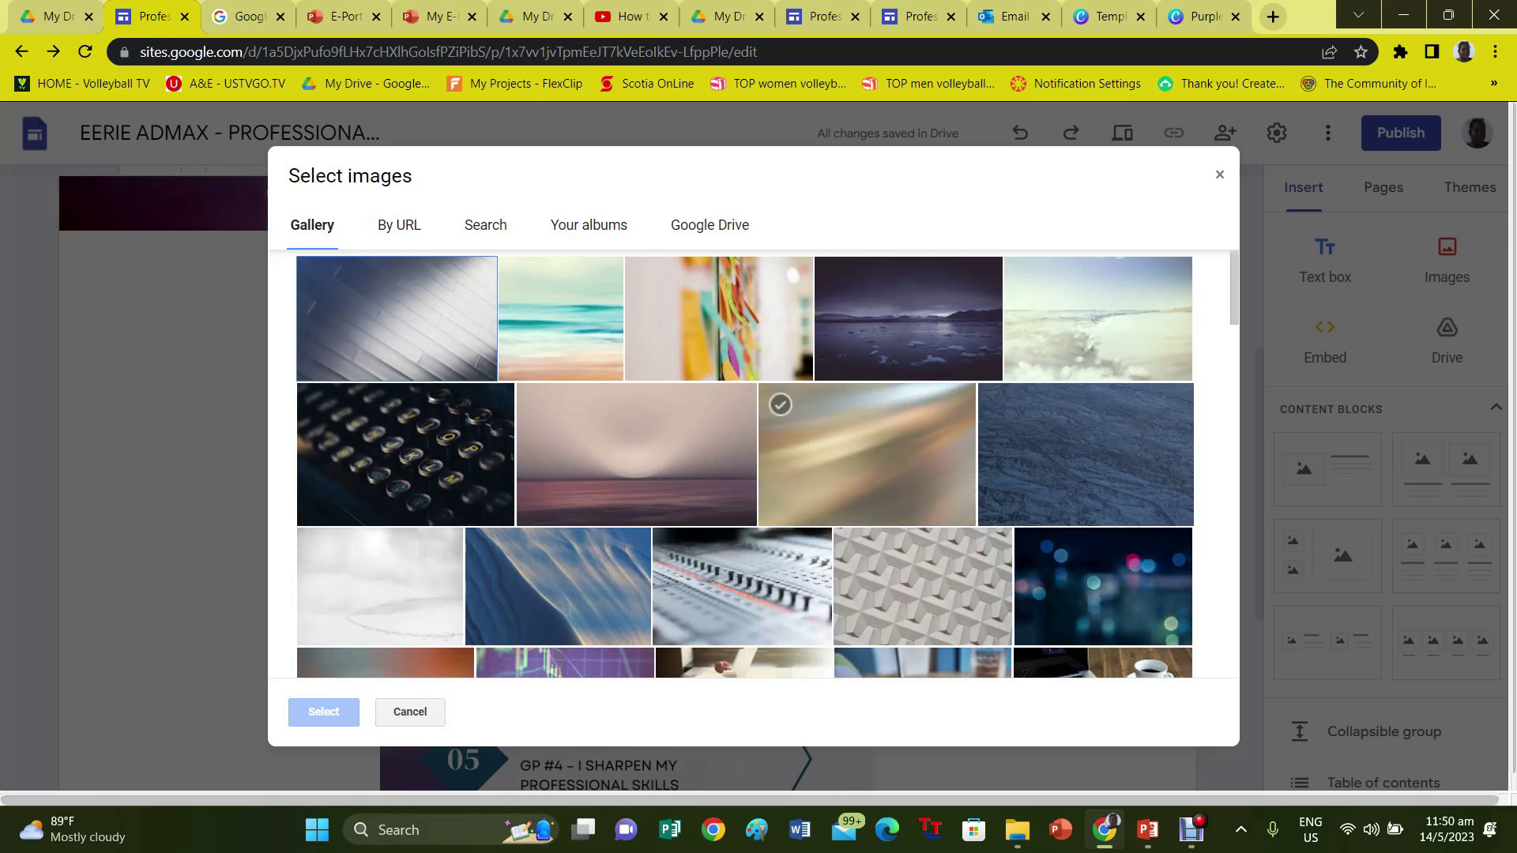
pyautogui.scroll(-10, 869, 505)
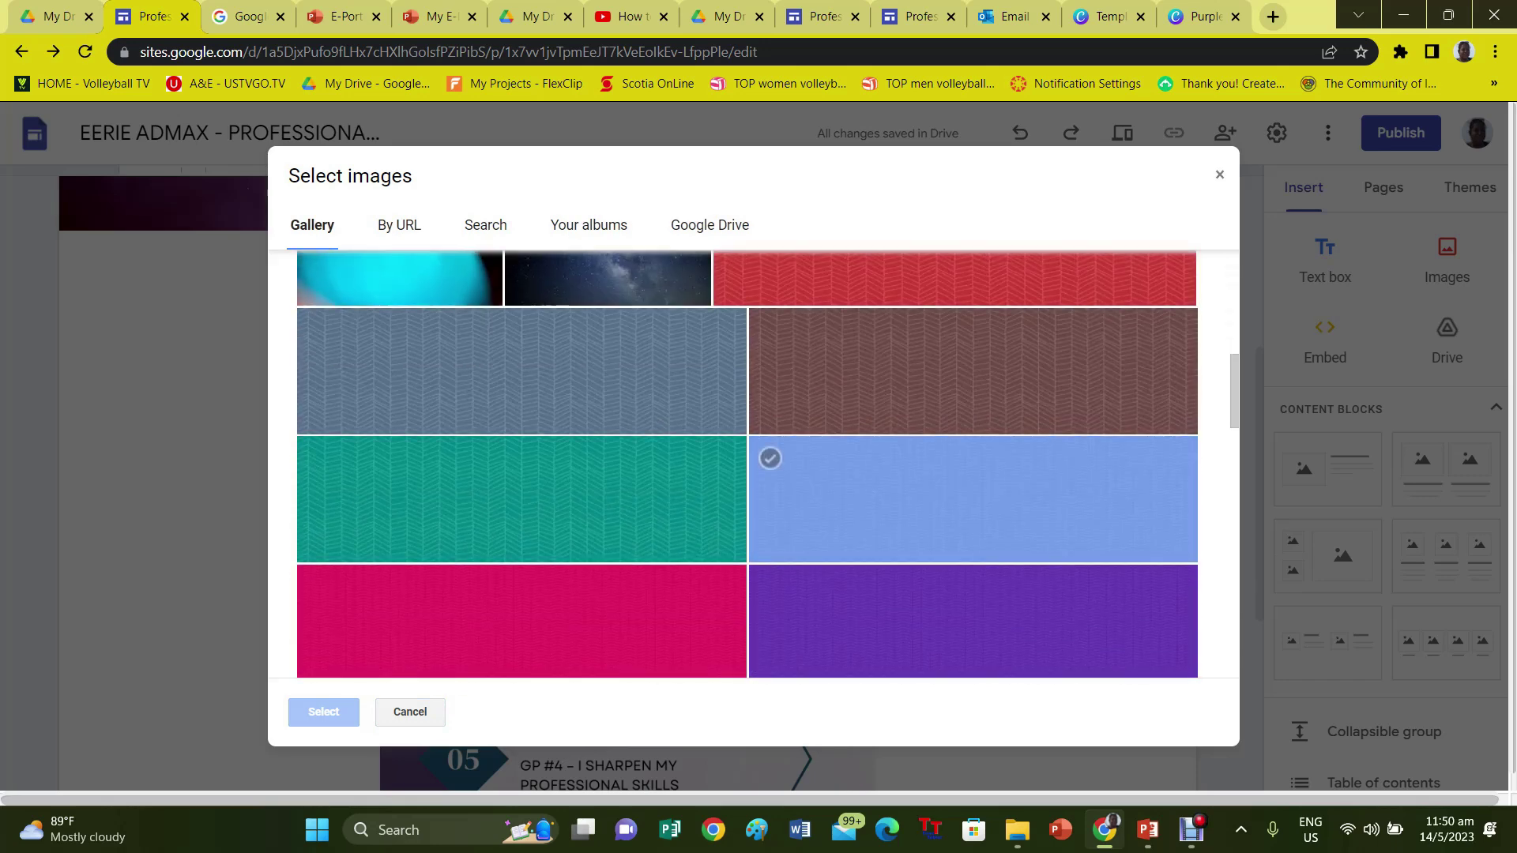
pyautogui.scroll(-10, 770, 458)
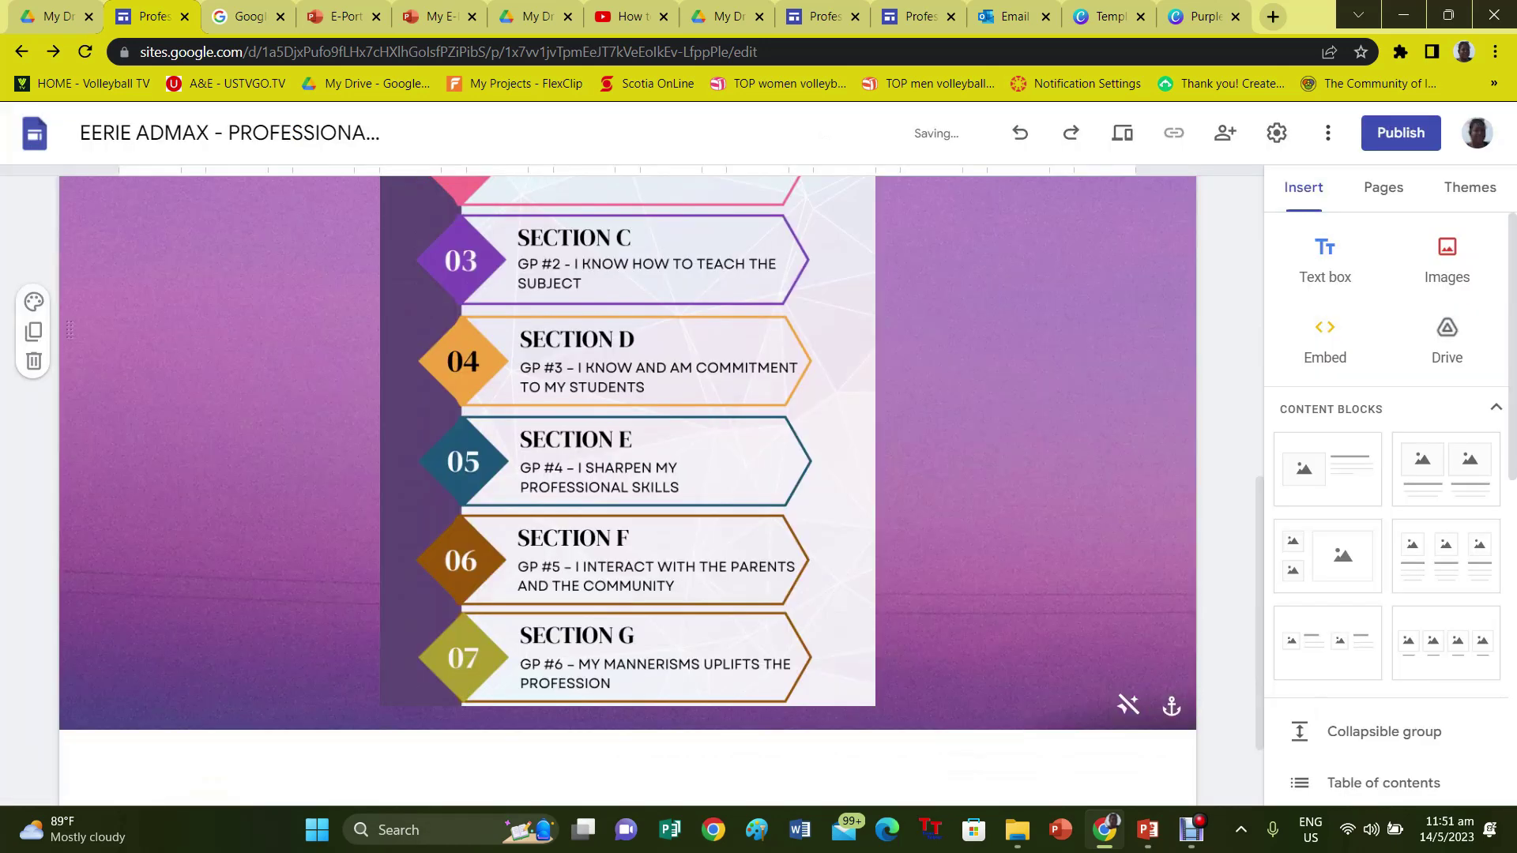
pyautogui.scroll(4, 627, 490)
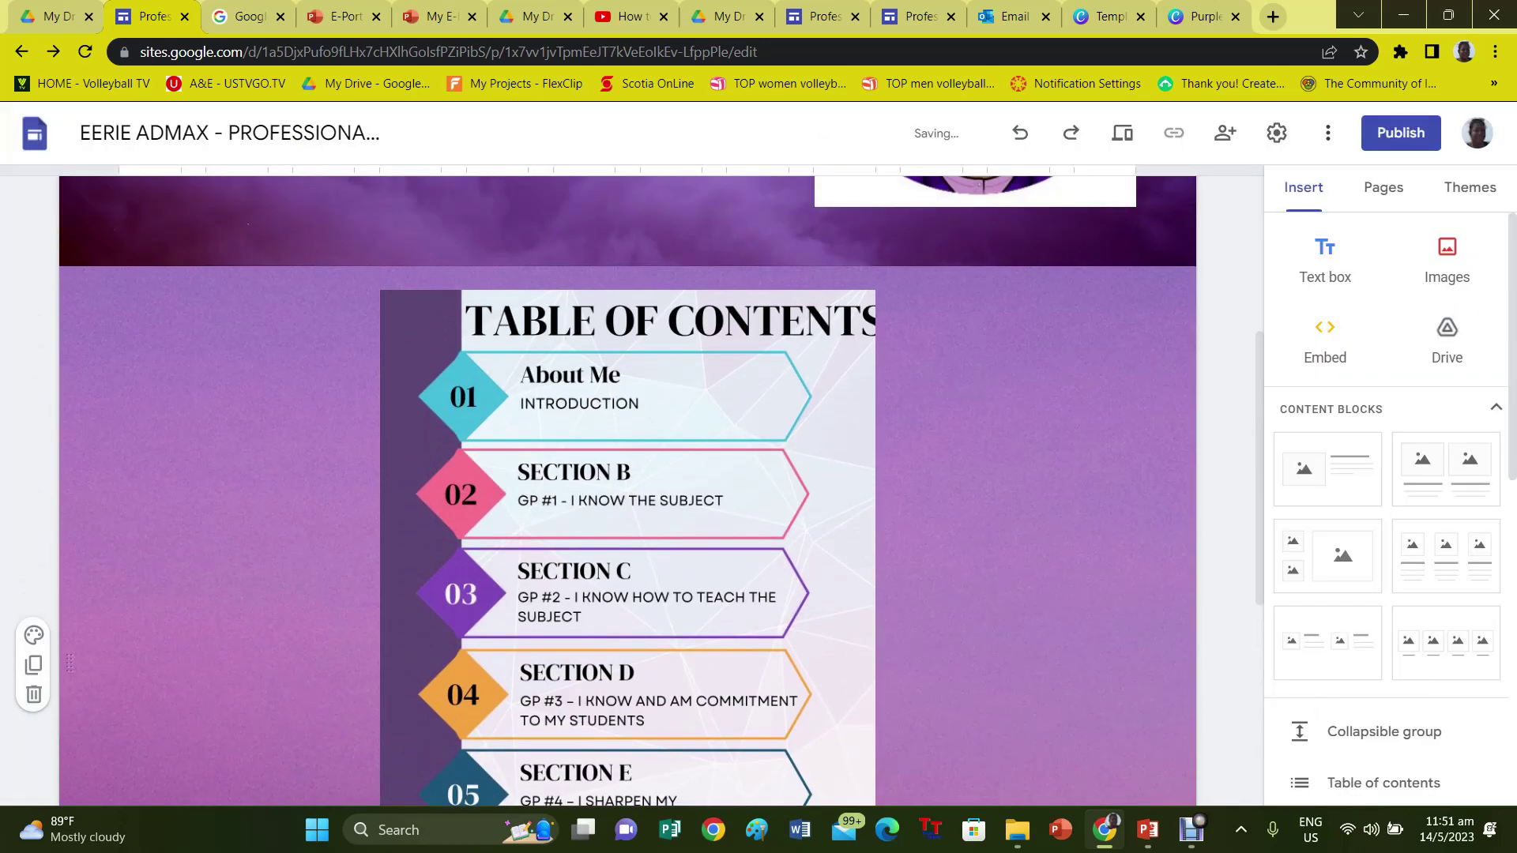
pyautogui.scroll(-8, 628, 490)
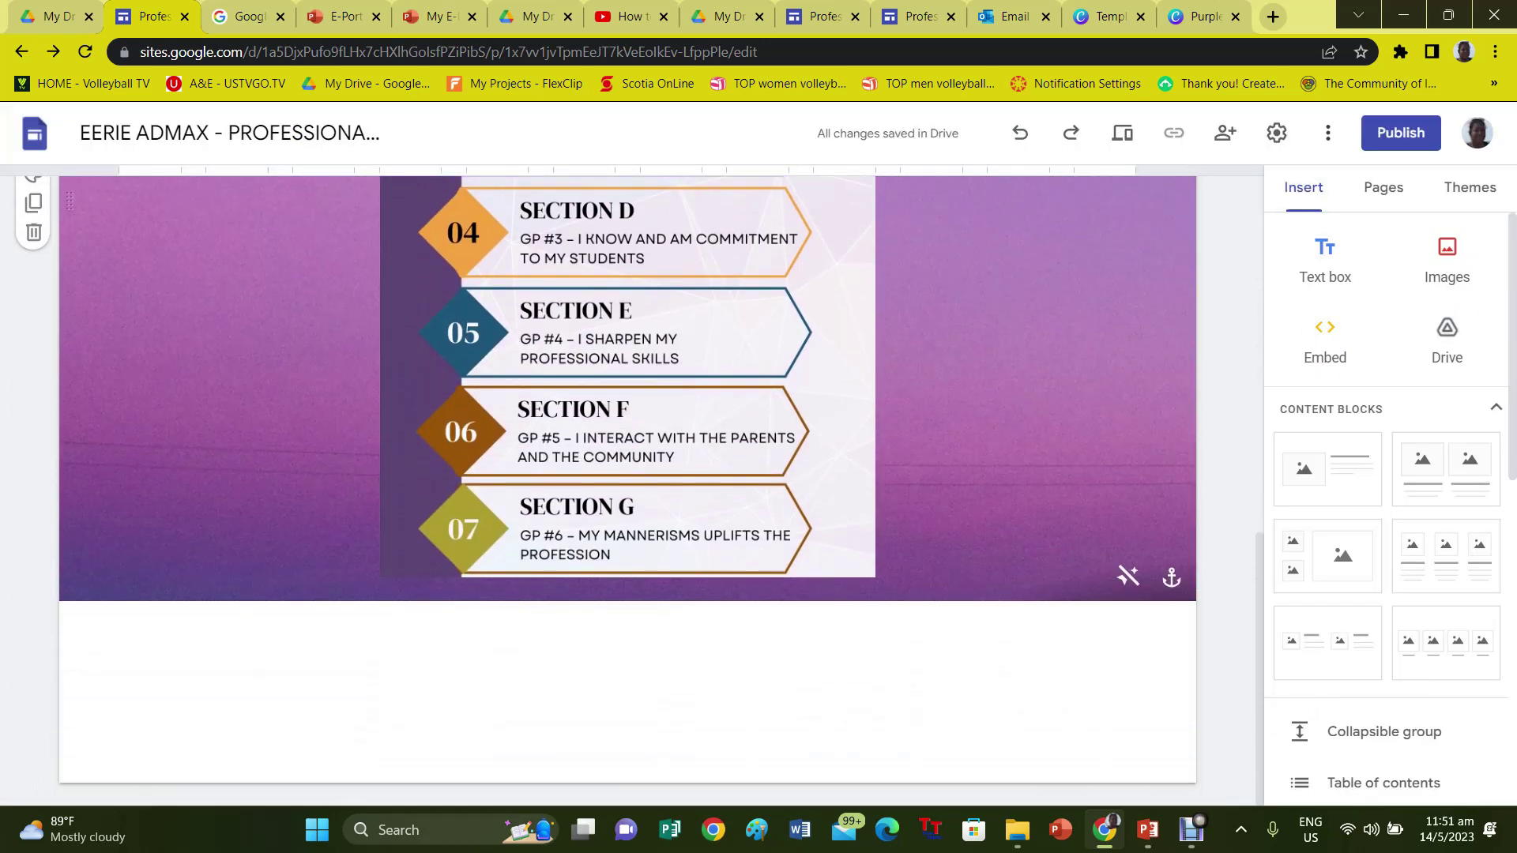
# Switch to the previously made e-portfolio site and examine its About Me section below the table of contents.
pyautogui.click(910, 16)
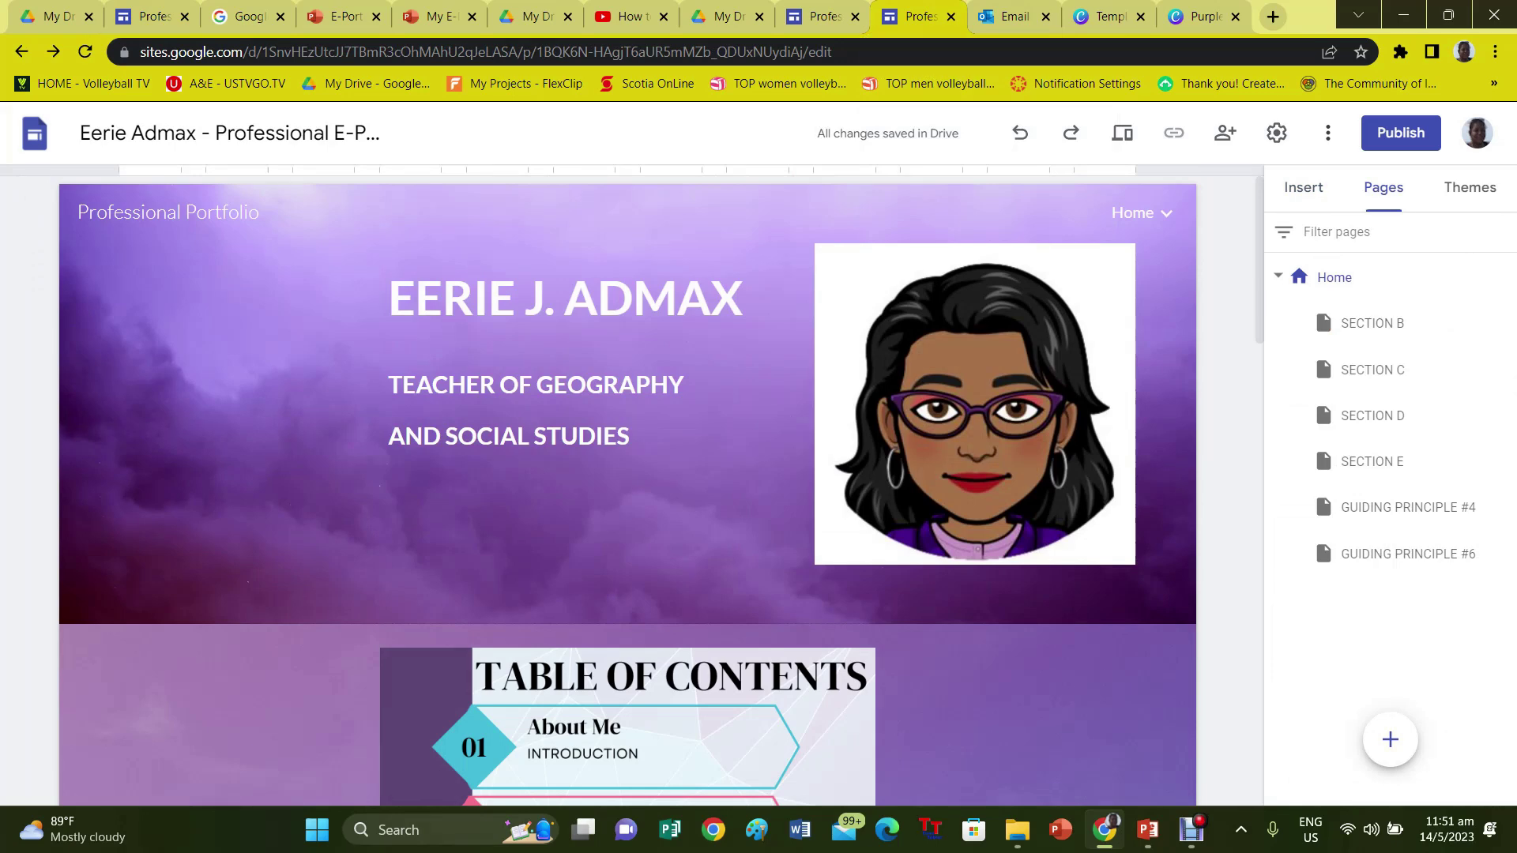
pyautogui.scroll(-14, 628, 489)
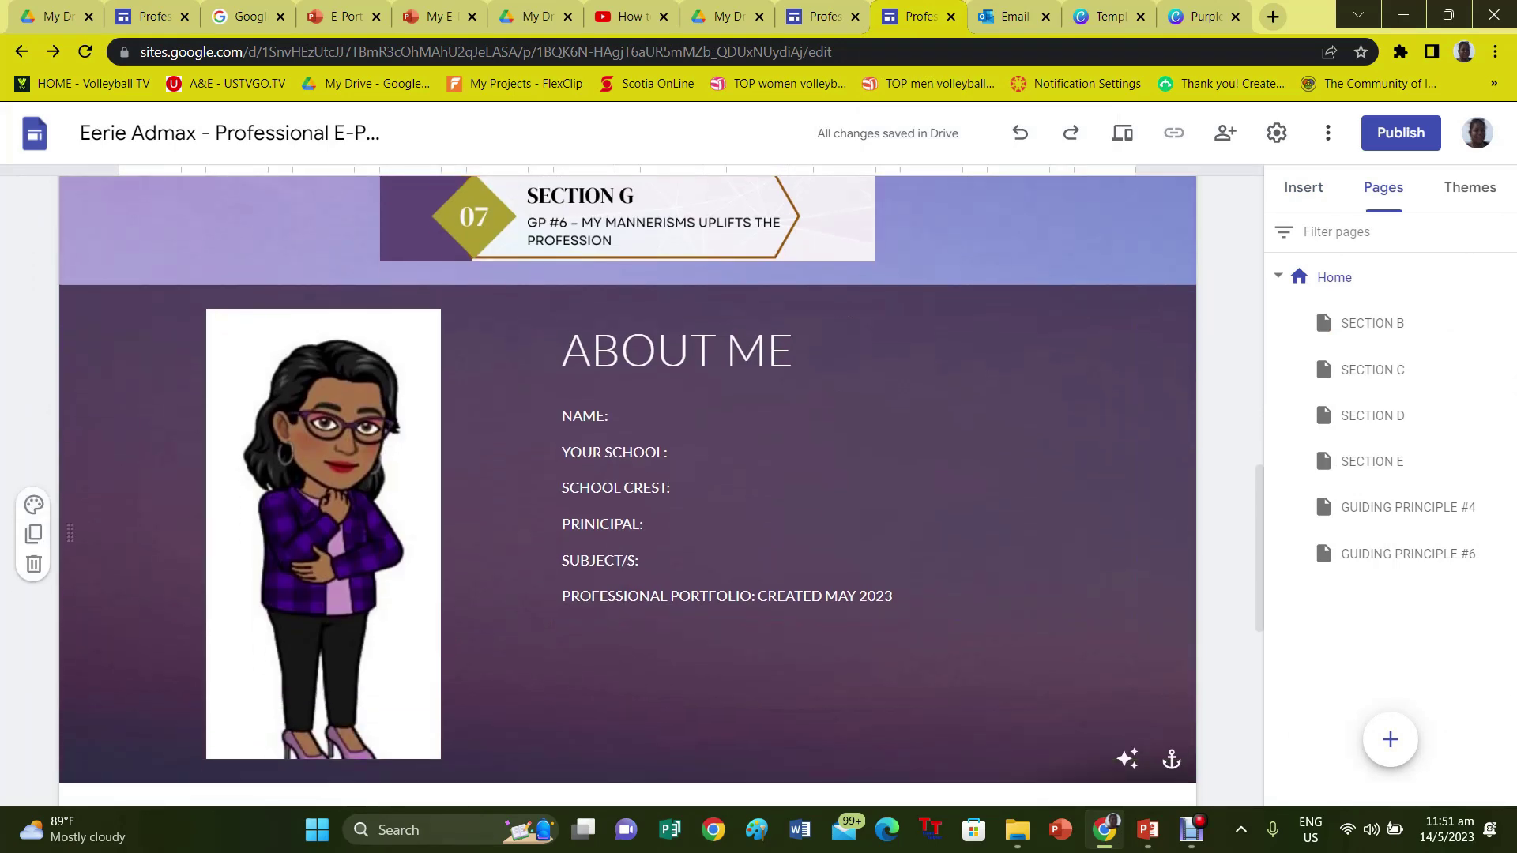
pyautogui.click(844, 350)
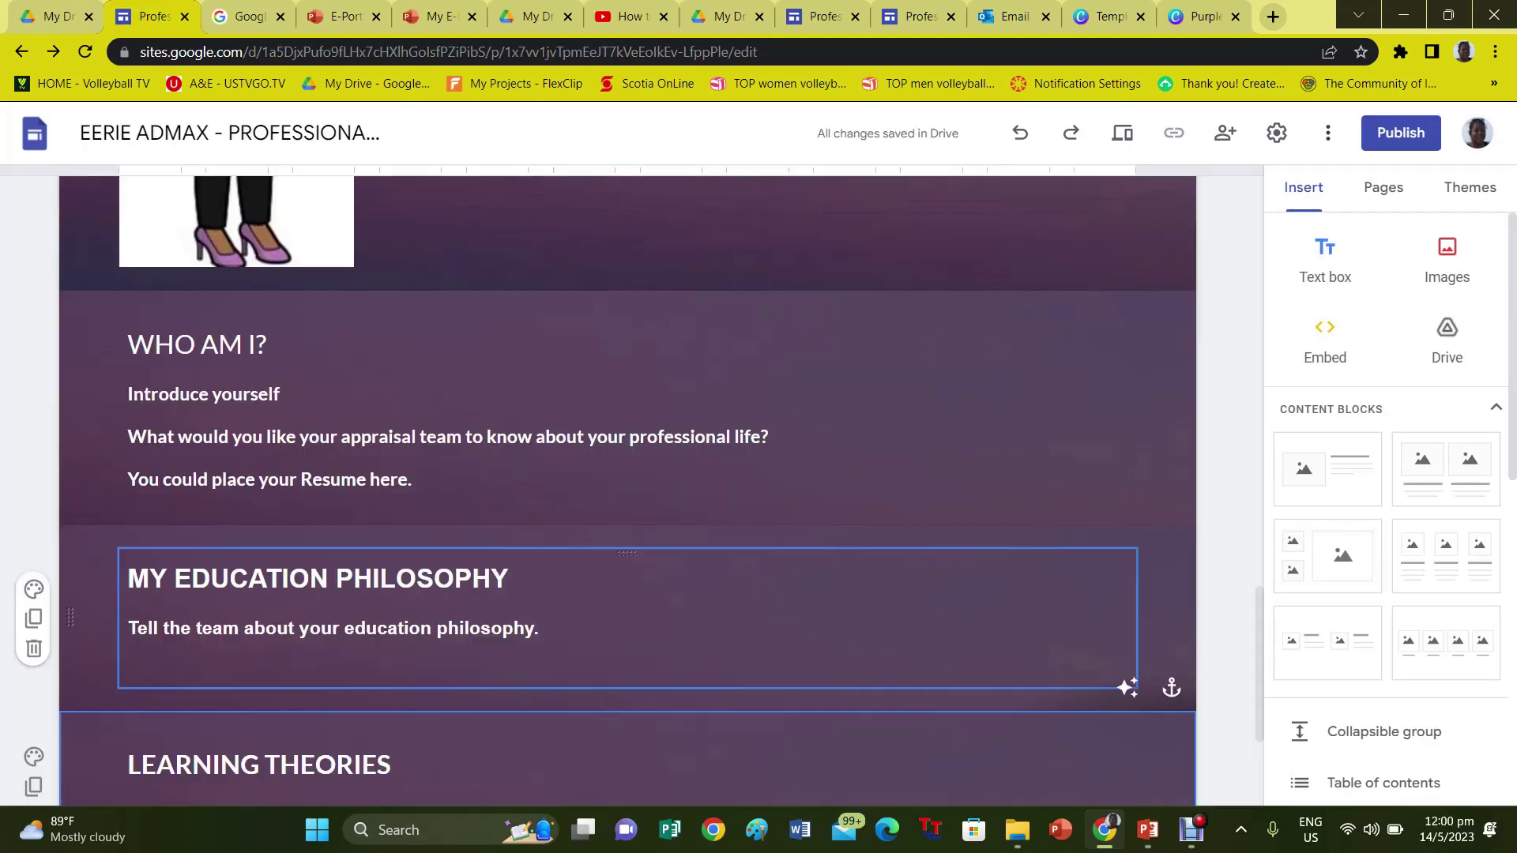
# Review the Home page from the header through the table of contents, About Me, Who Am I, My Education Philosophy and Learning Theories sections.
pyautogui.click(408, 628)
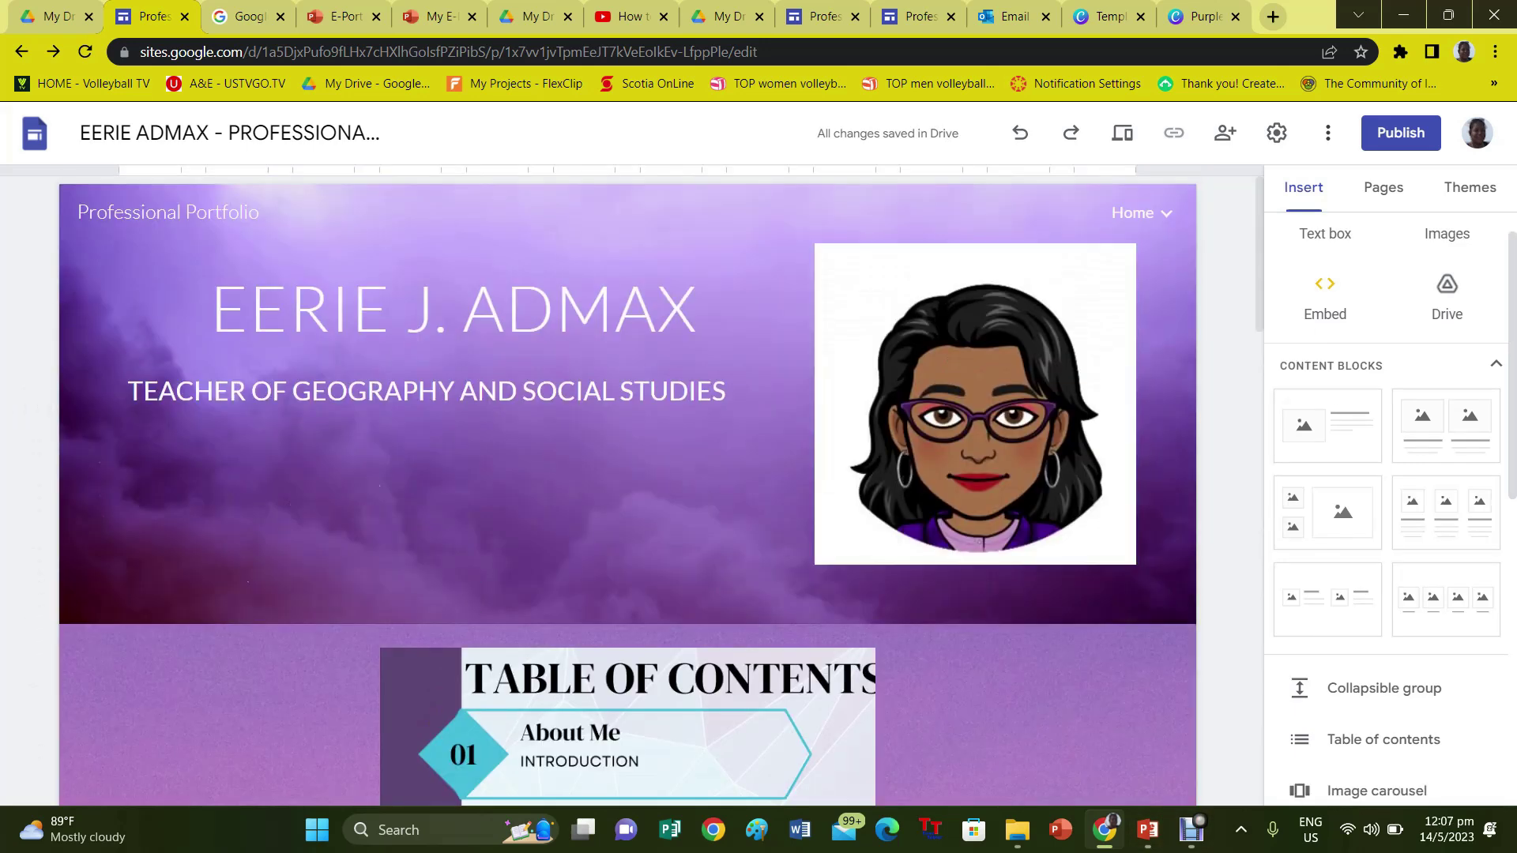
pyautogui.scroll(-1, 629, 490)
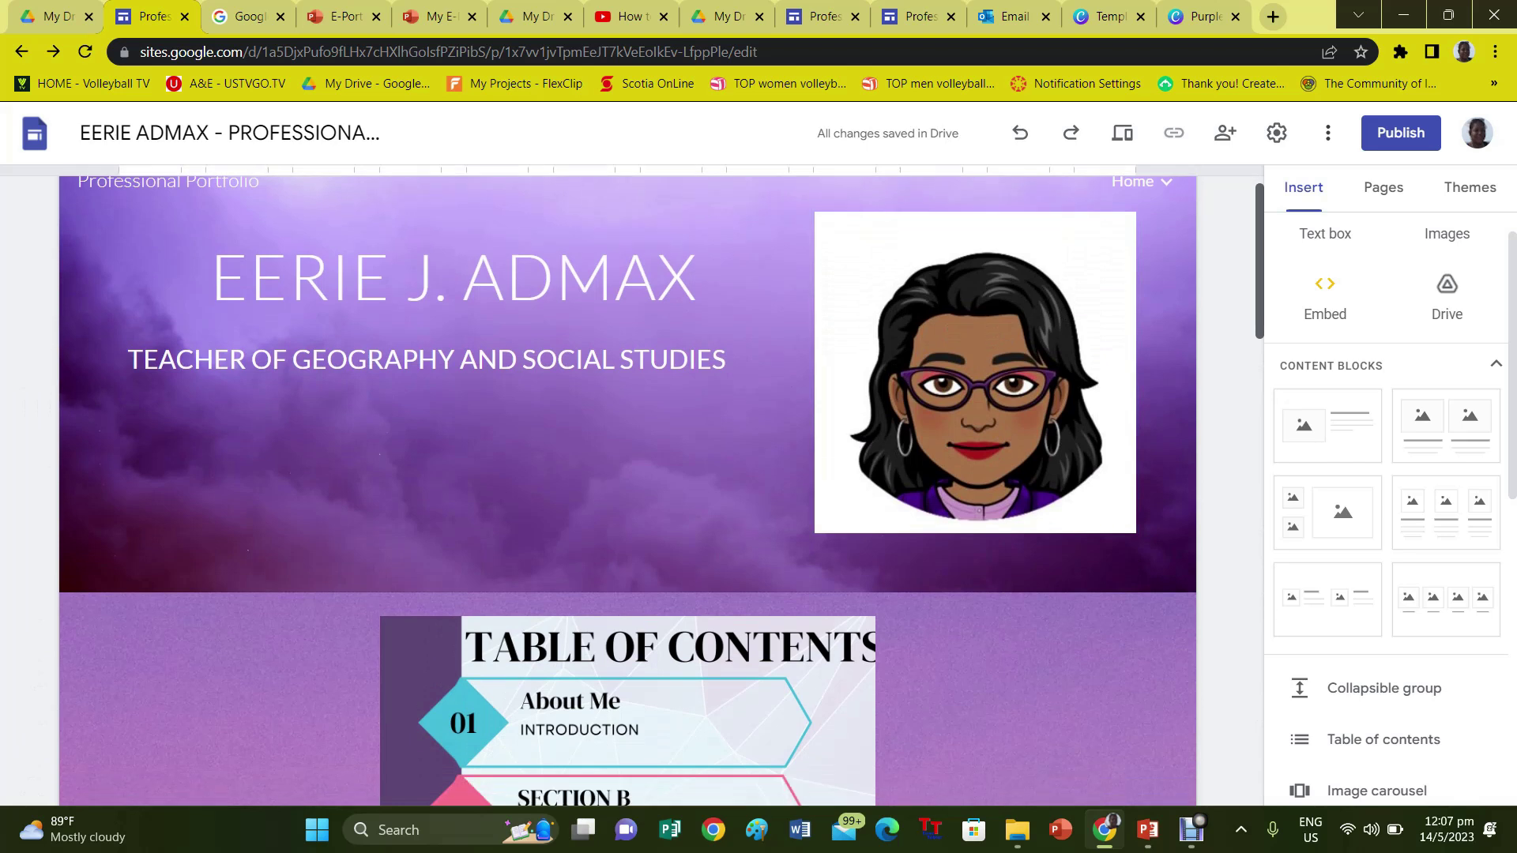
pyautogui.scroll(-5, 628, 490)
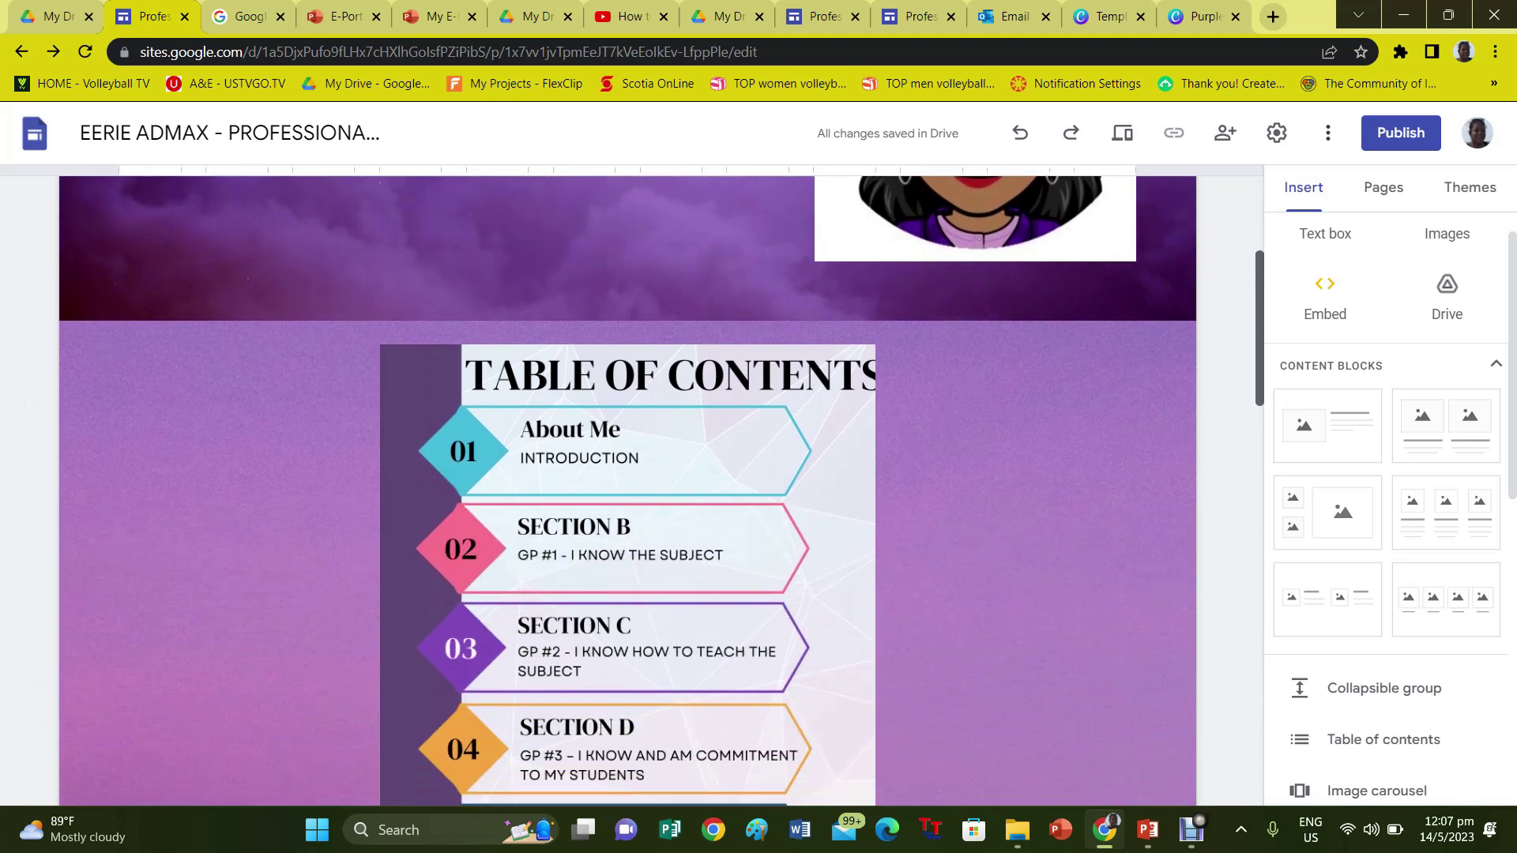
pyautogui.scroll(-5, 628, 489)
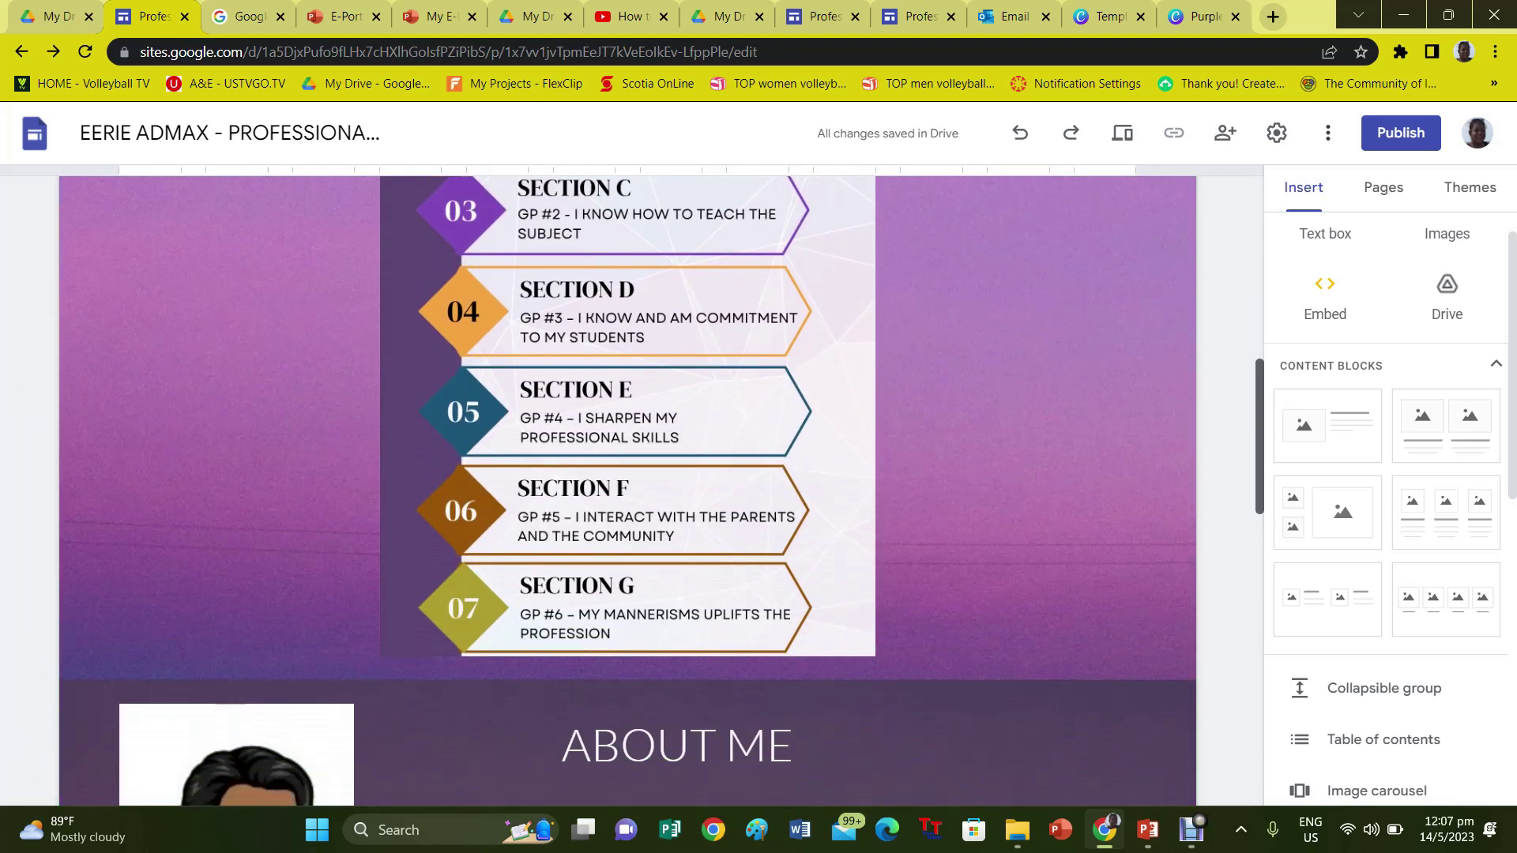
pyautogui.scroll(-4, 629, 490)
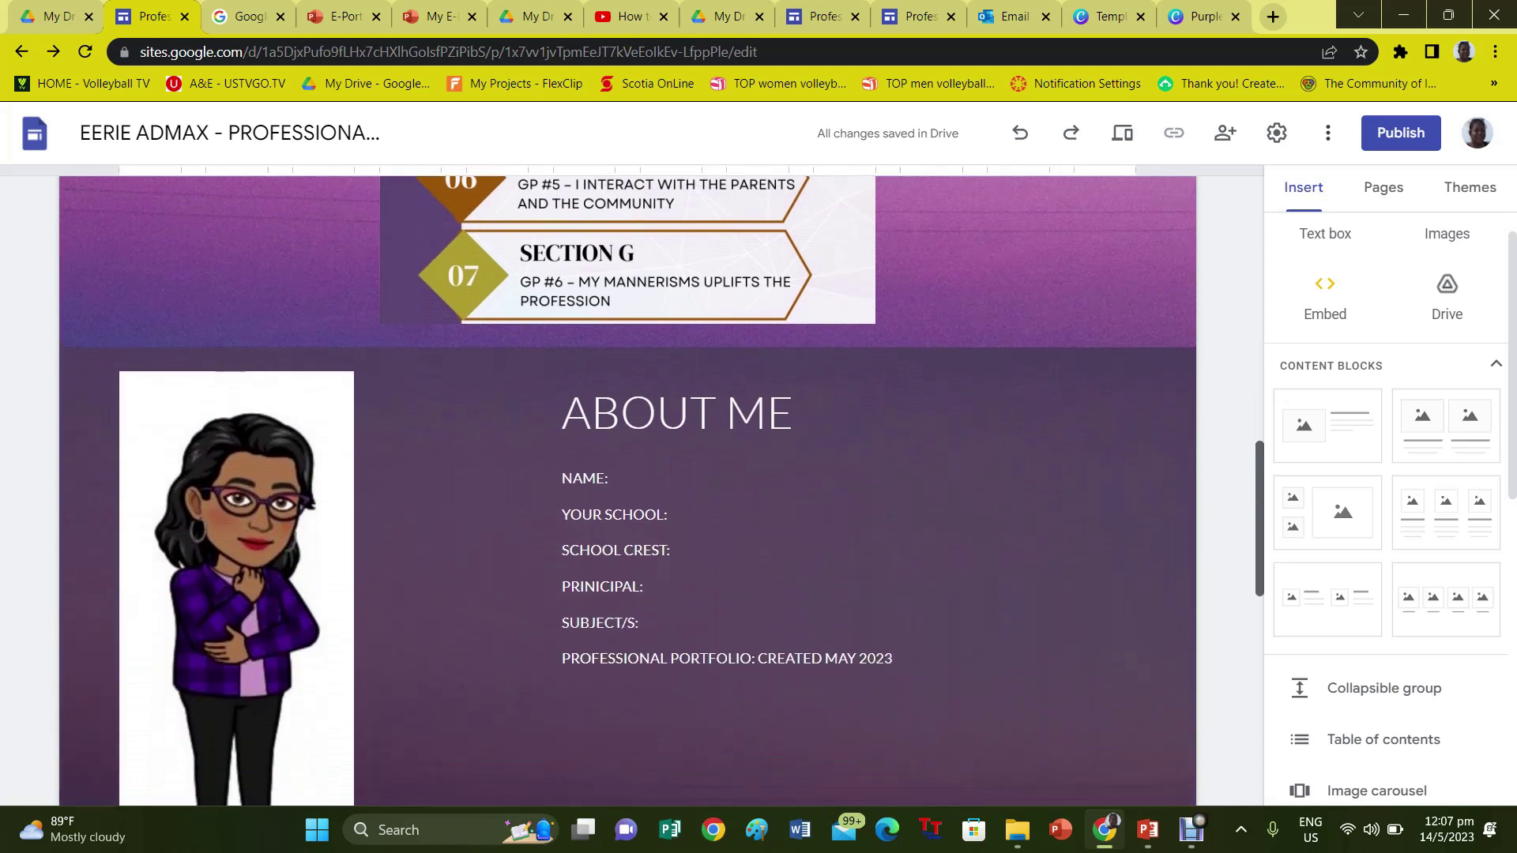
pyautogui.scroll(-5, 628, 489)
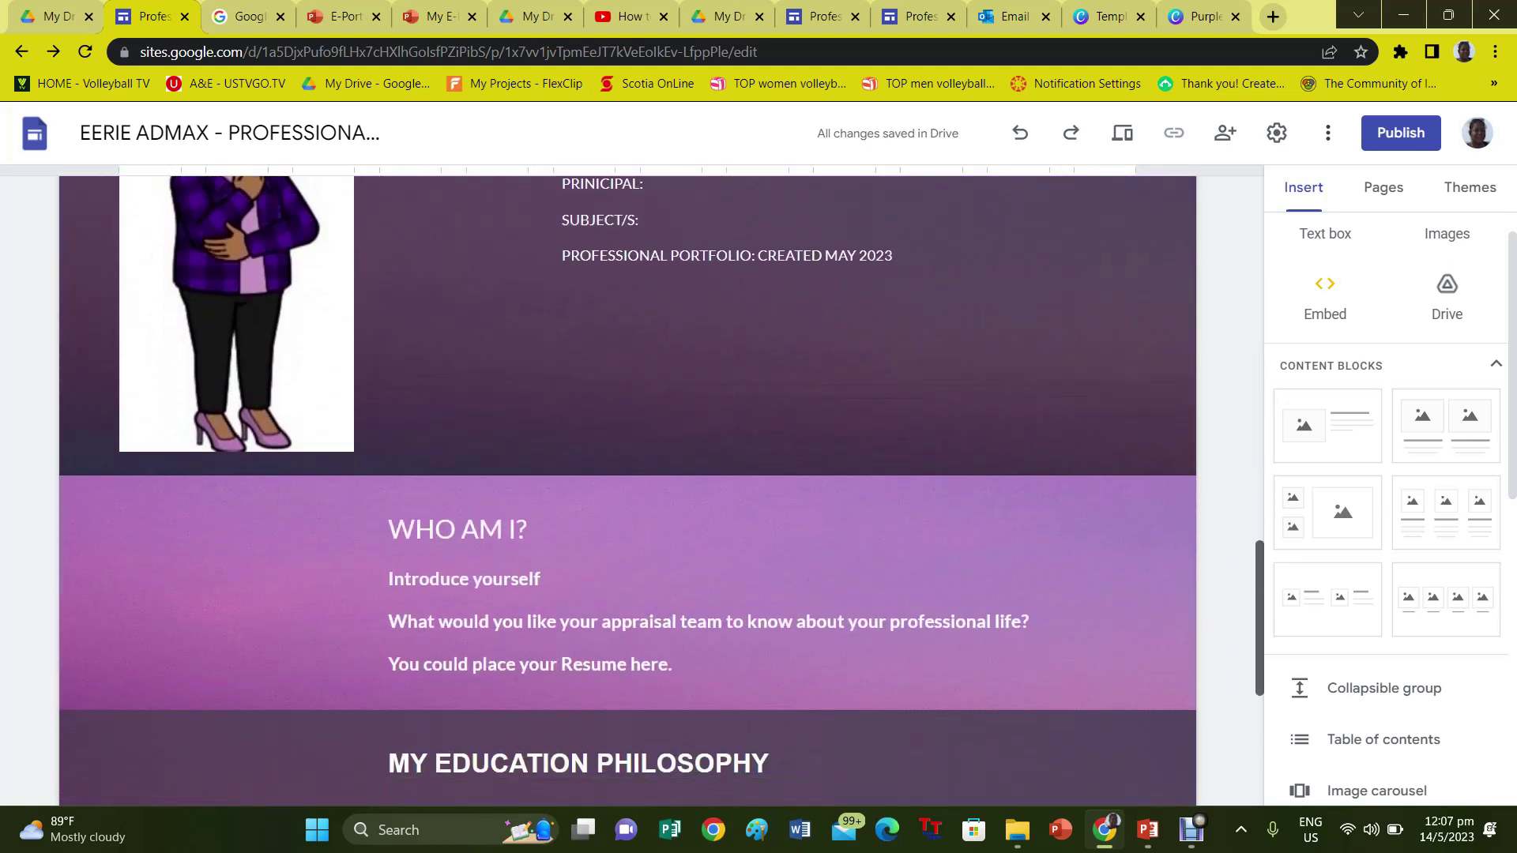
pyautogui.scroll(-3, 628, 490)
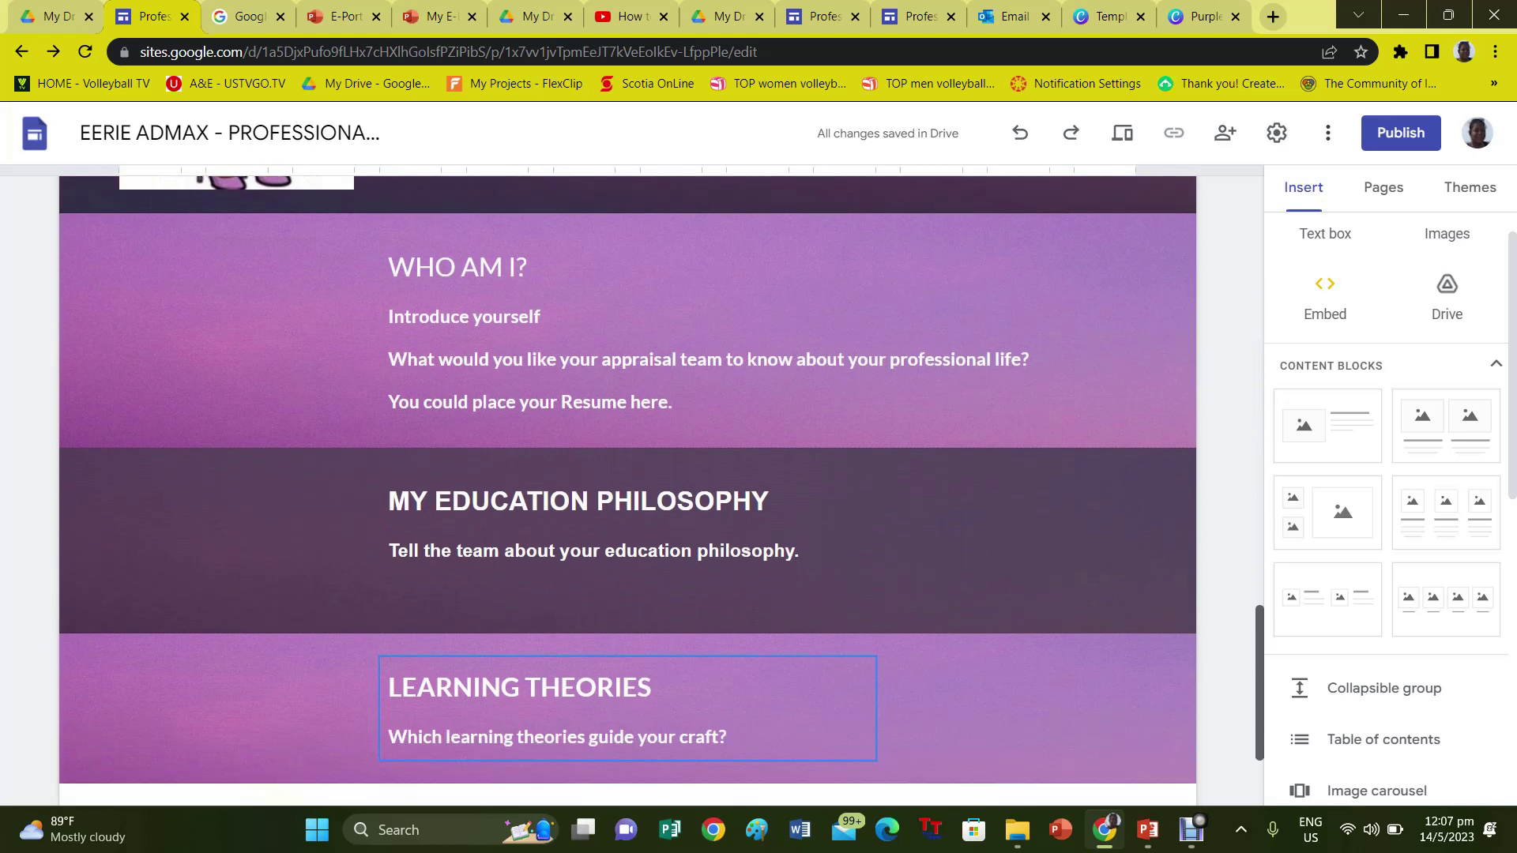
pyautogui.scroll(-1, 628, 490)
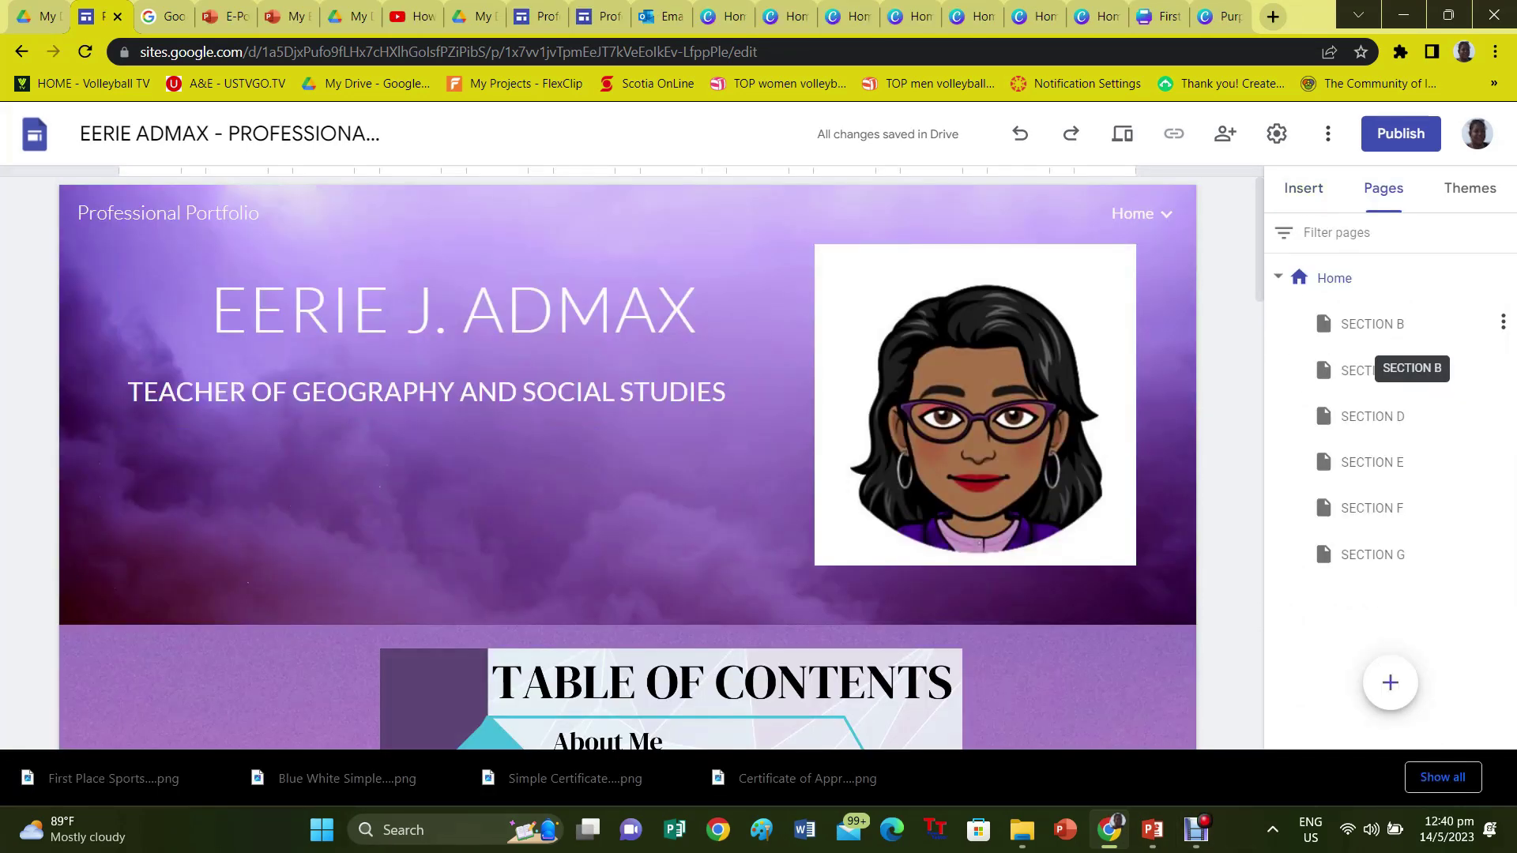
# Open the SECTION B page, add a placeholder below its header and move it toward the middle of the page.
pyautogui.click(1373, 324)
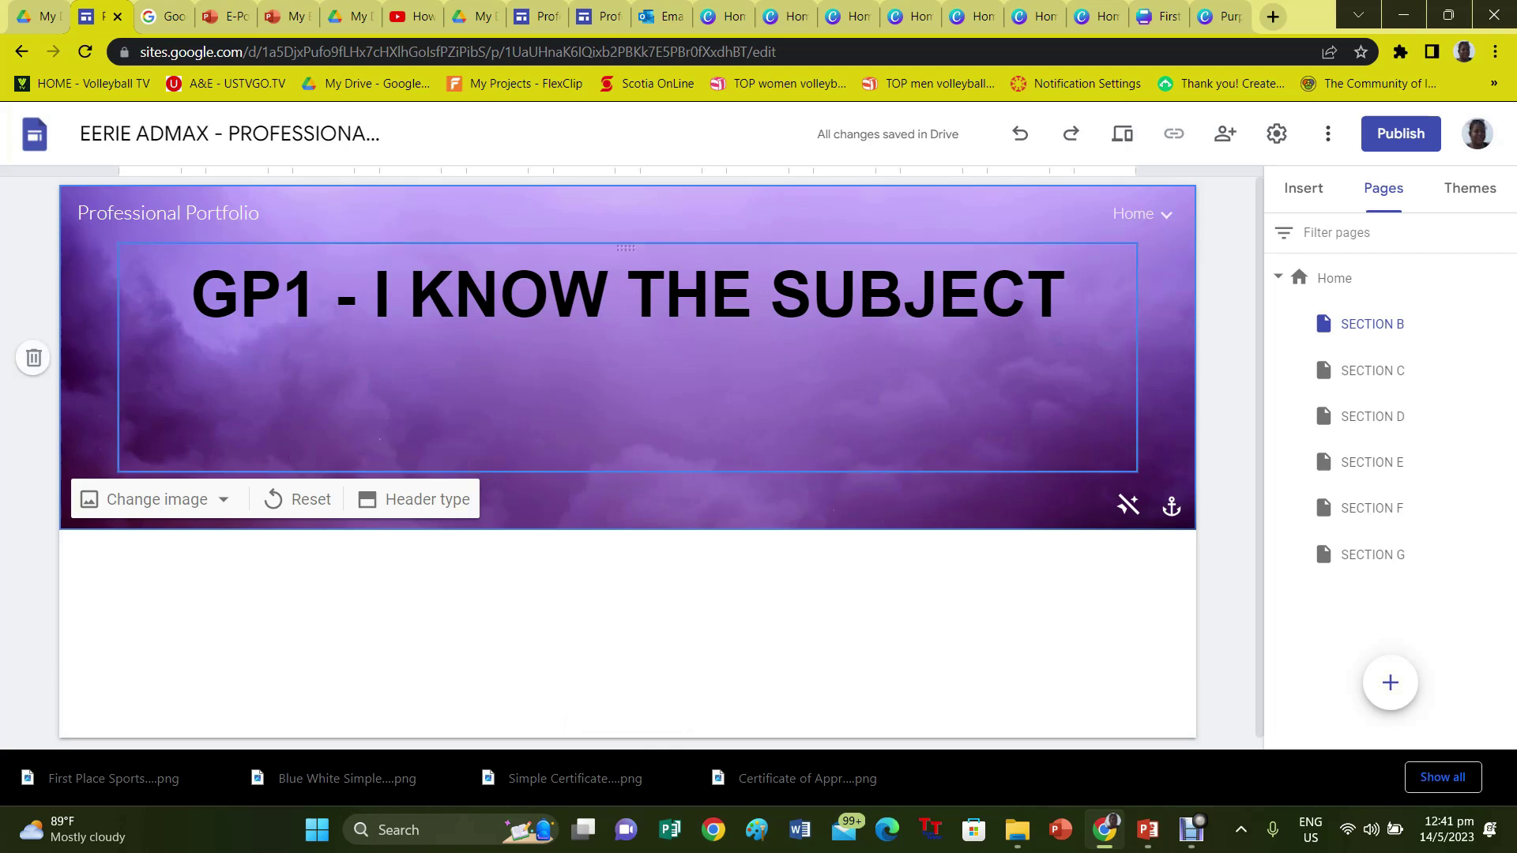
pyautogui.click(1302, 188)
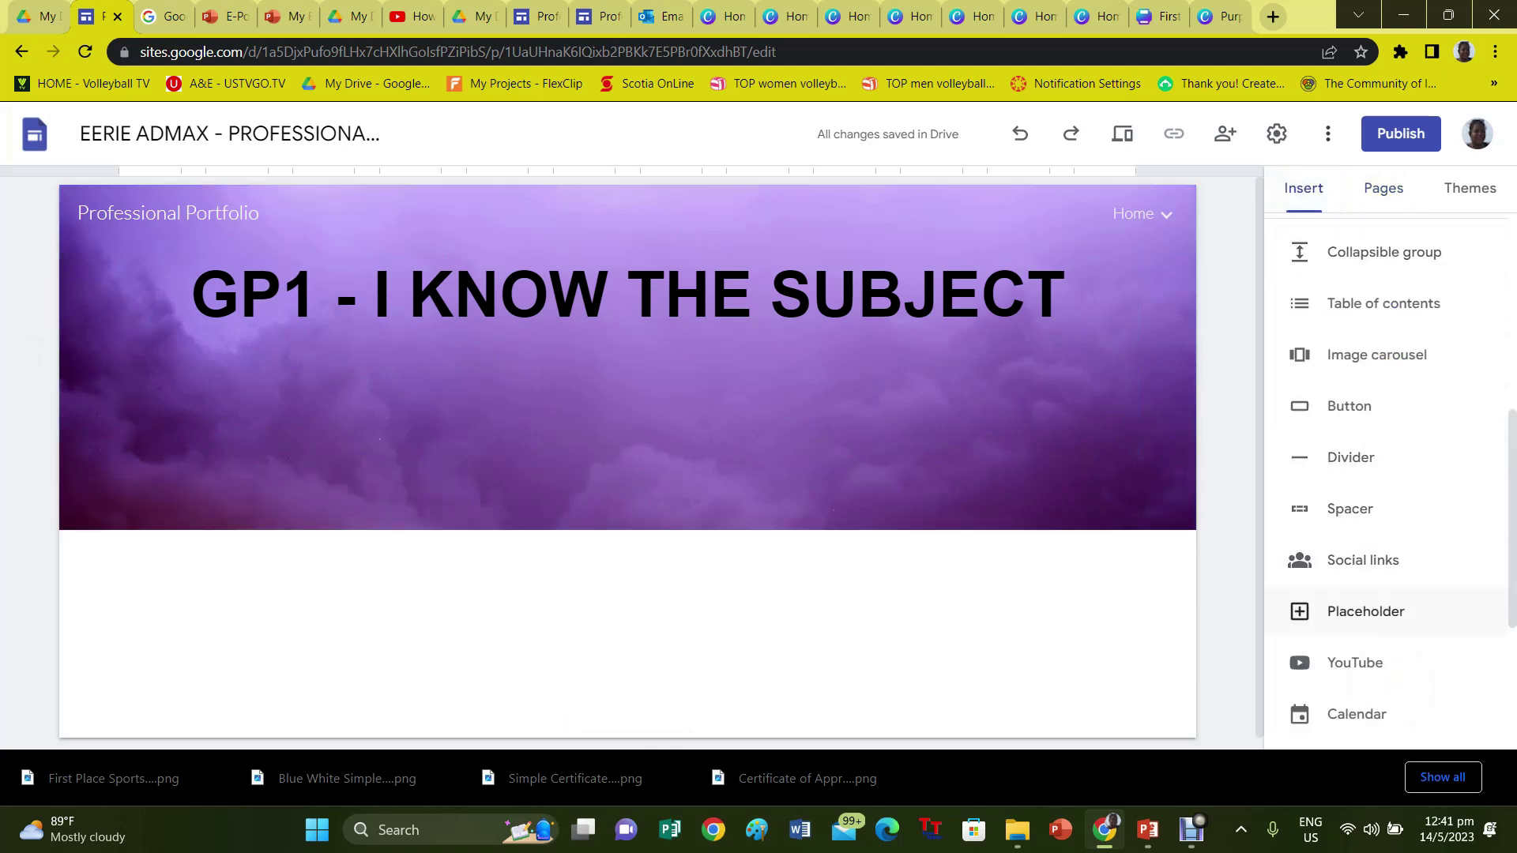
pyautogui.click(1365, 612)
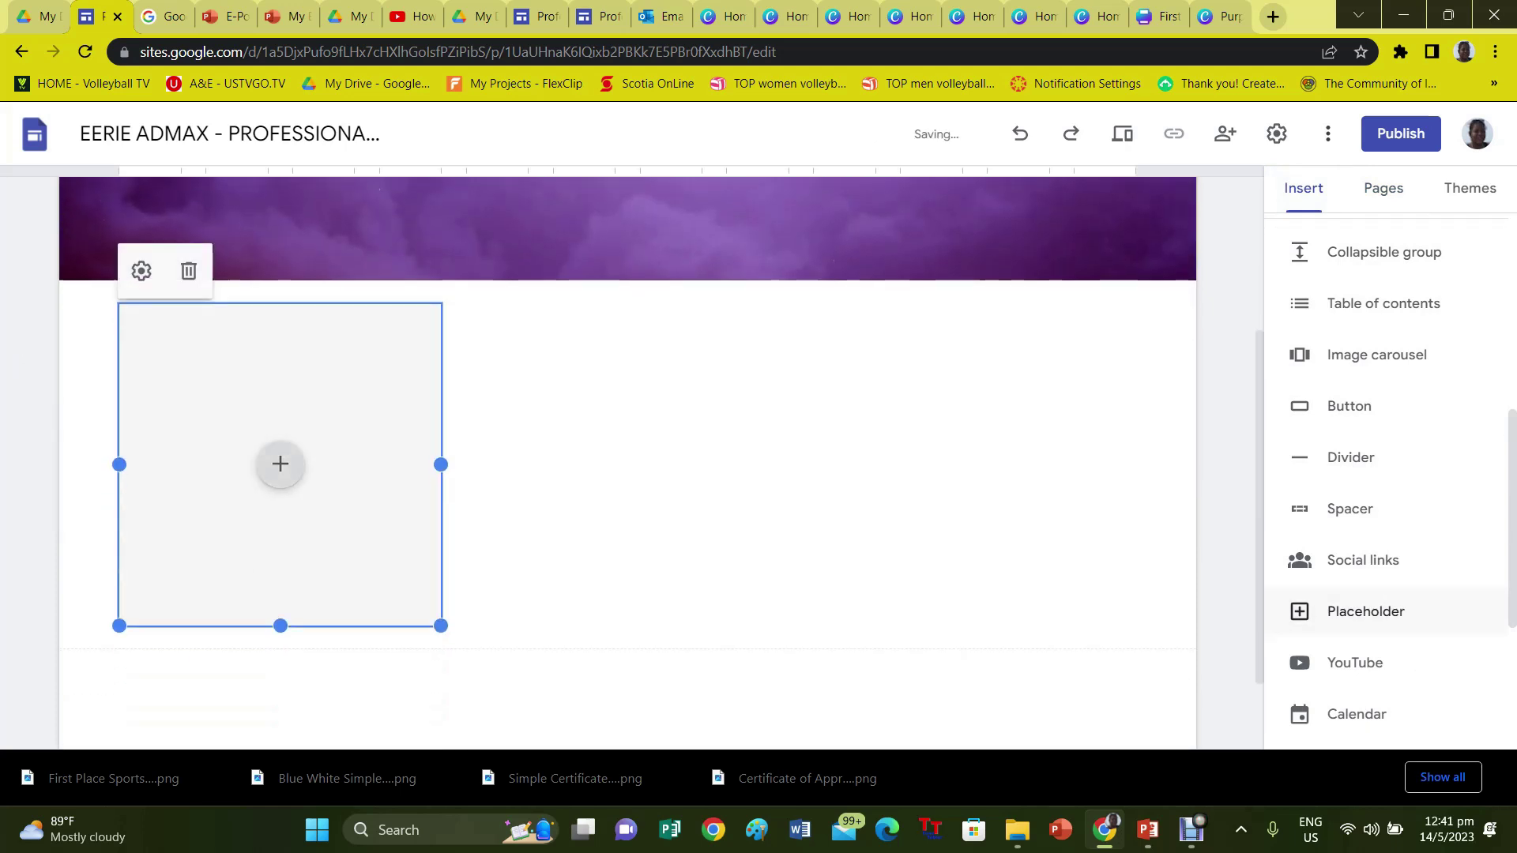
pyautogui.moveTo(403, 506); pyautogui.dragTo(745, 532)
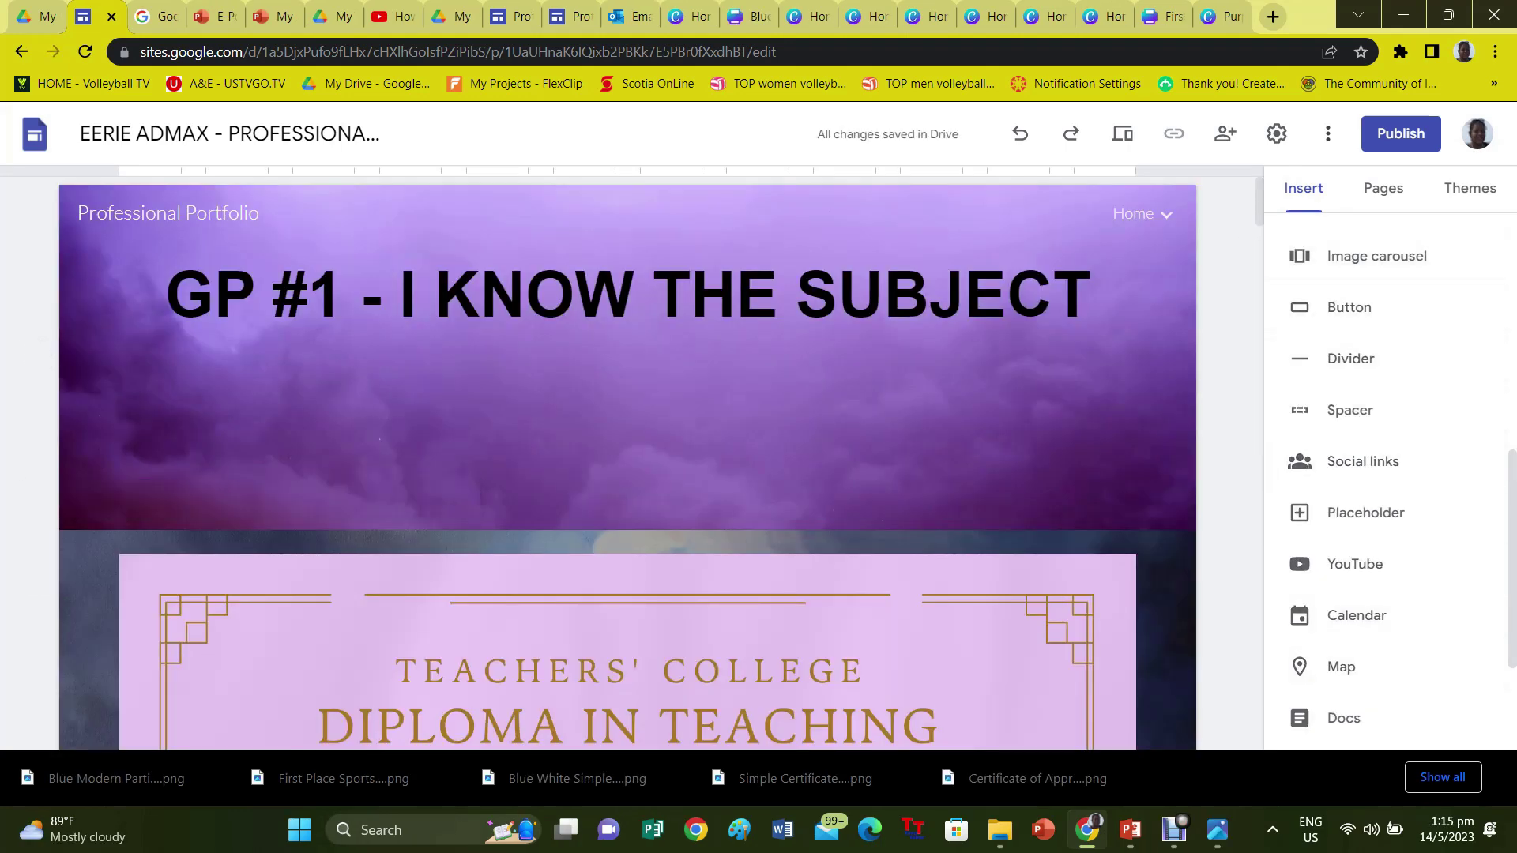
# Review the certificates on the GP #1 page, from the Diploma in Teaching through the degrees to the certificates of participation.
pyautogui.scroll(-3, 628, 462)
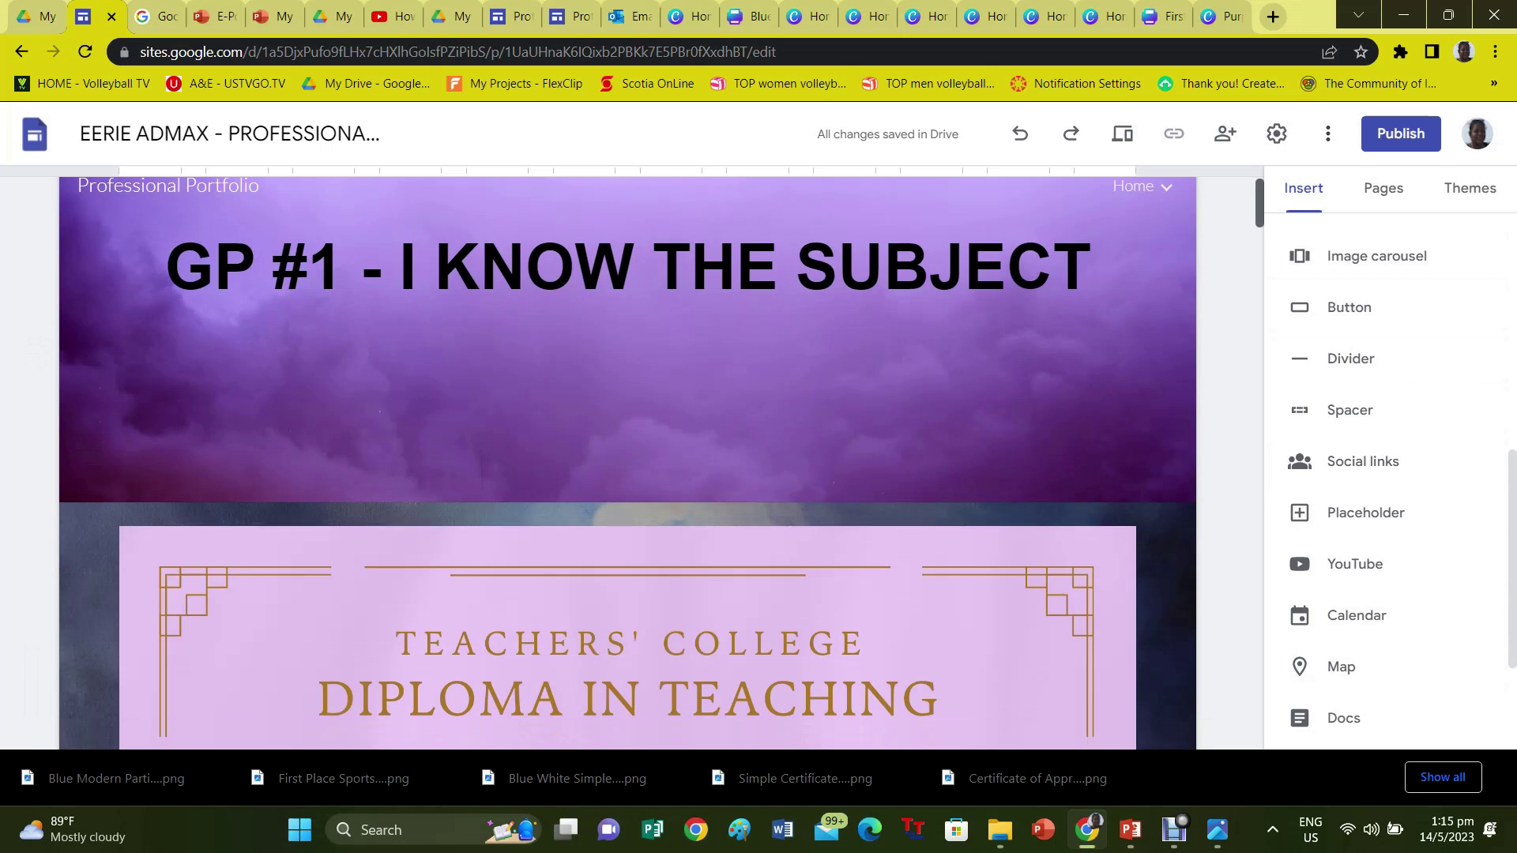
pyautogui.scroll(-10, 628, 462)
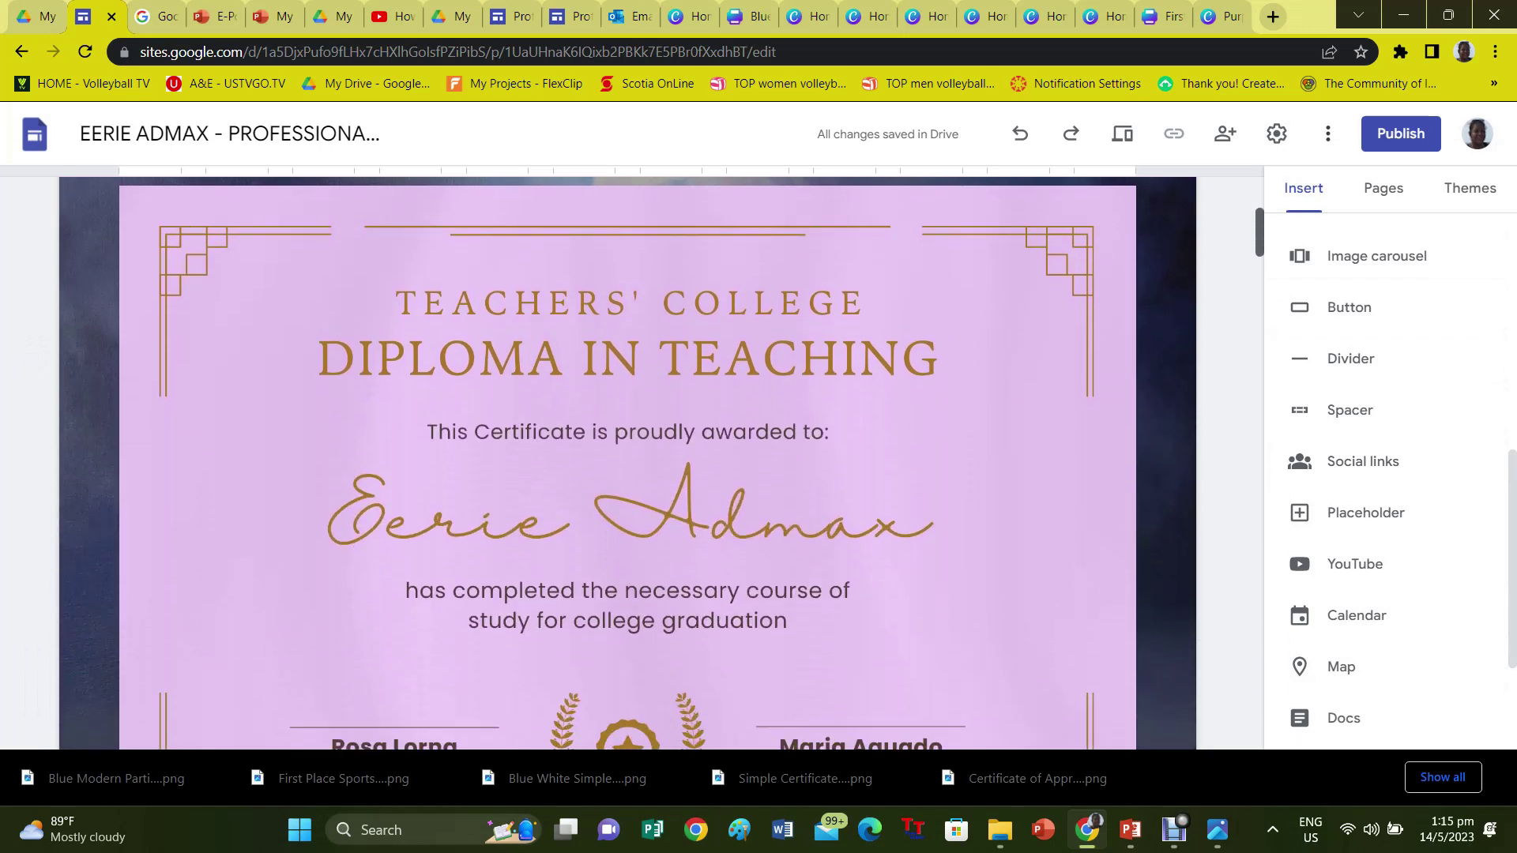
pyautogui.scroll(-10, 629, 463)
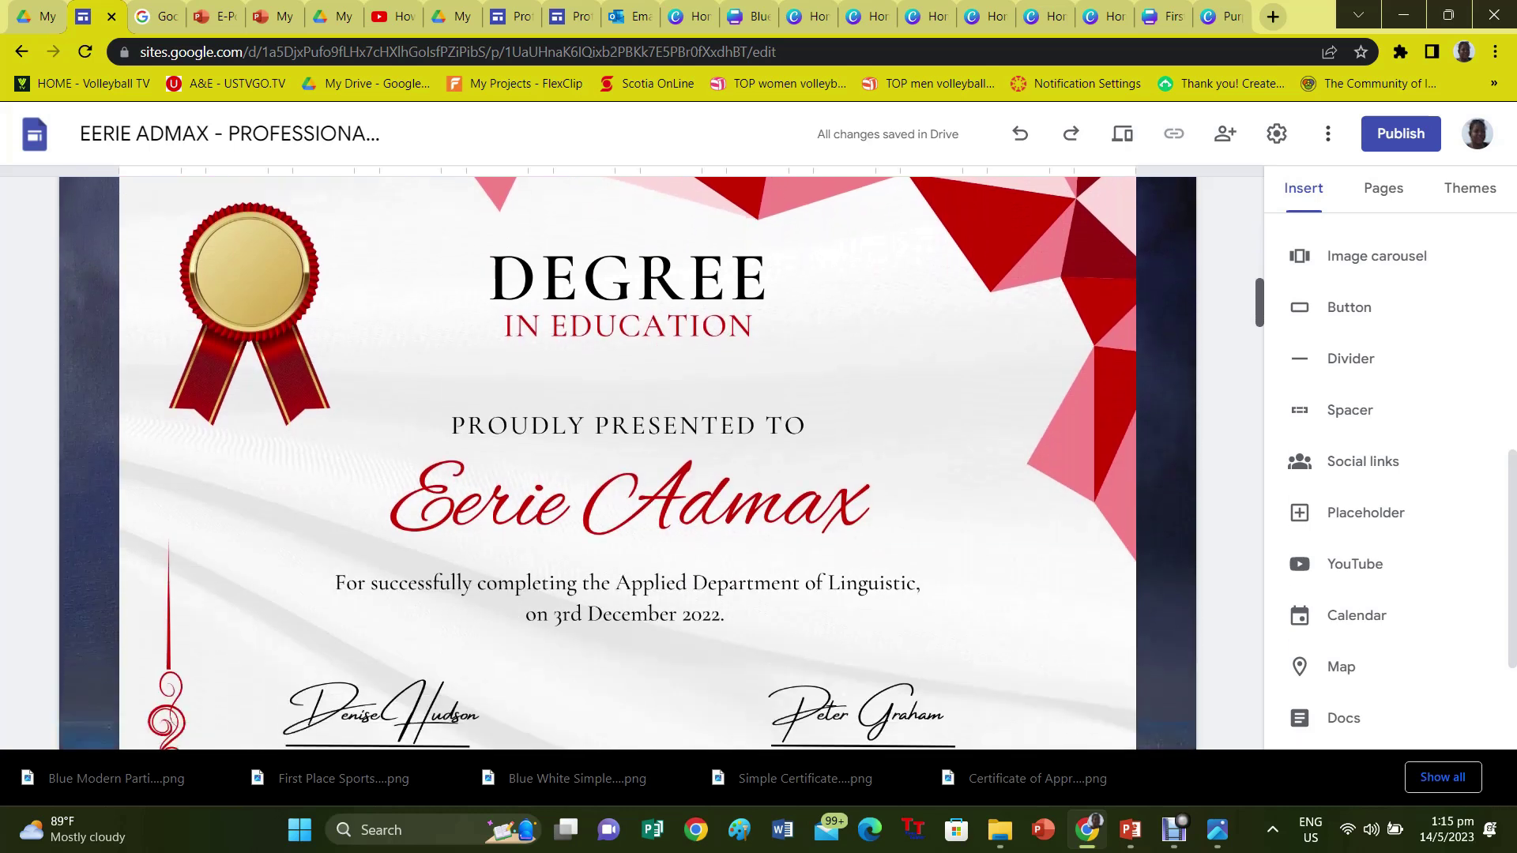
pyautogui.scroll(-5, 628, 462)
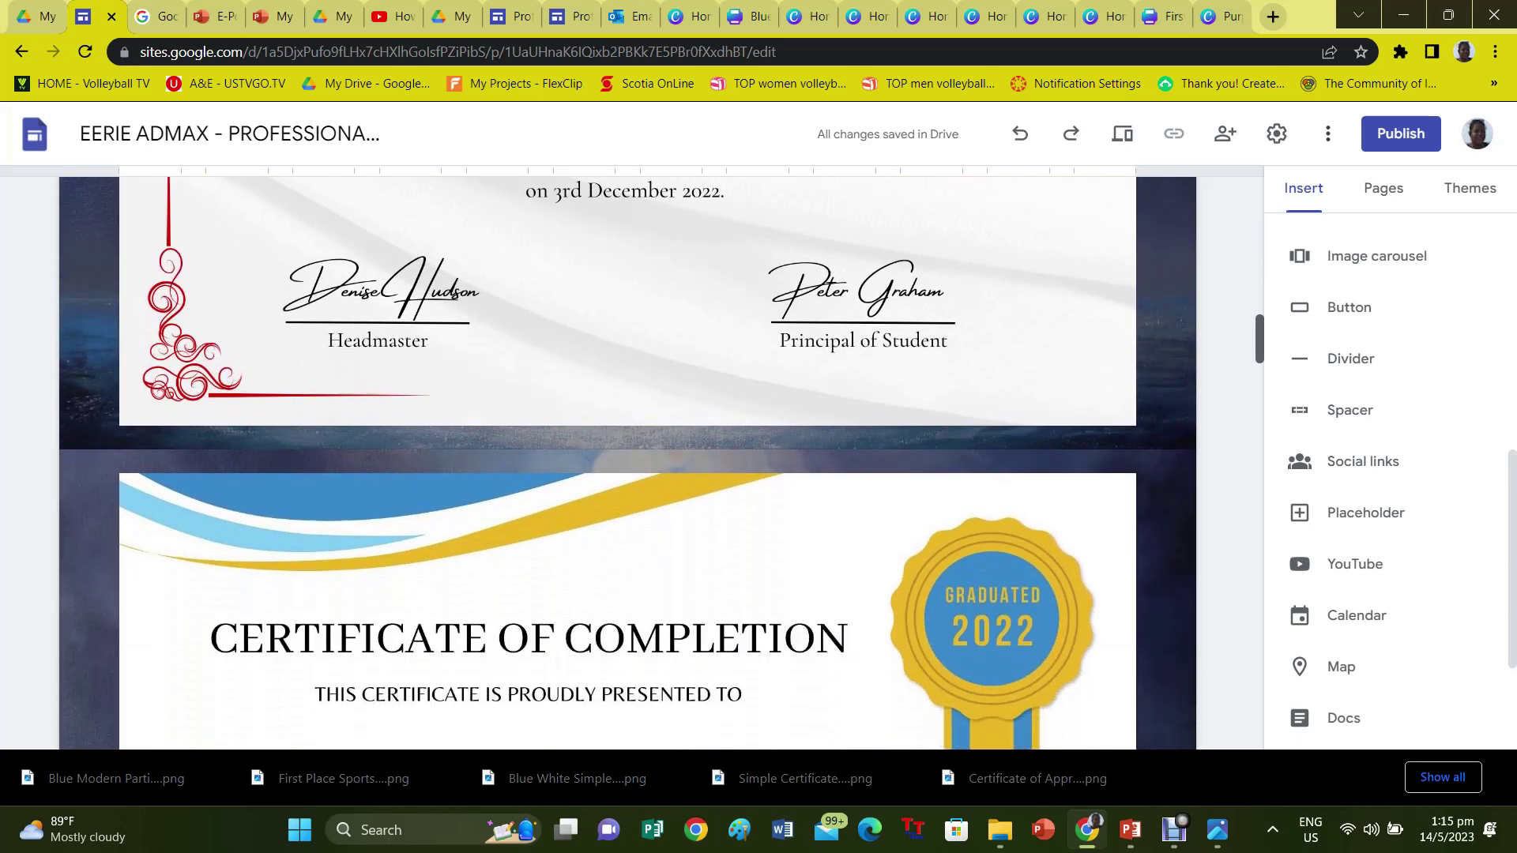
pyautogui.scroll(-6, 628, 462)
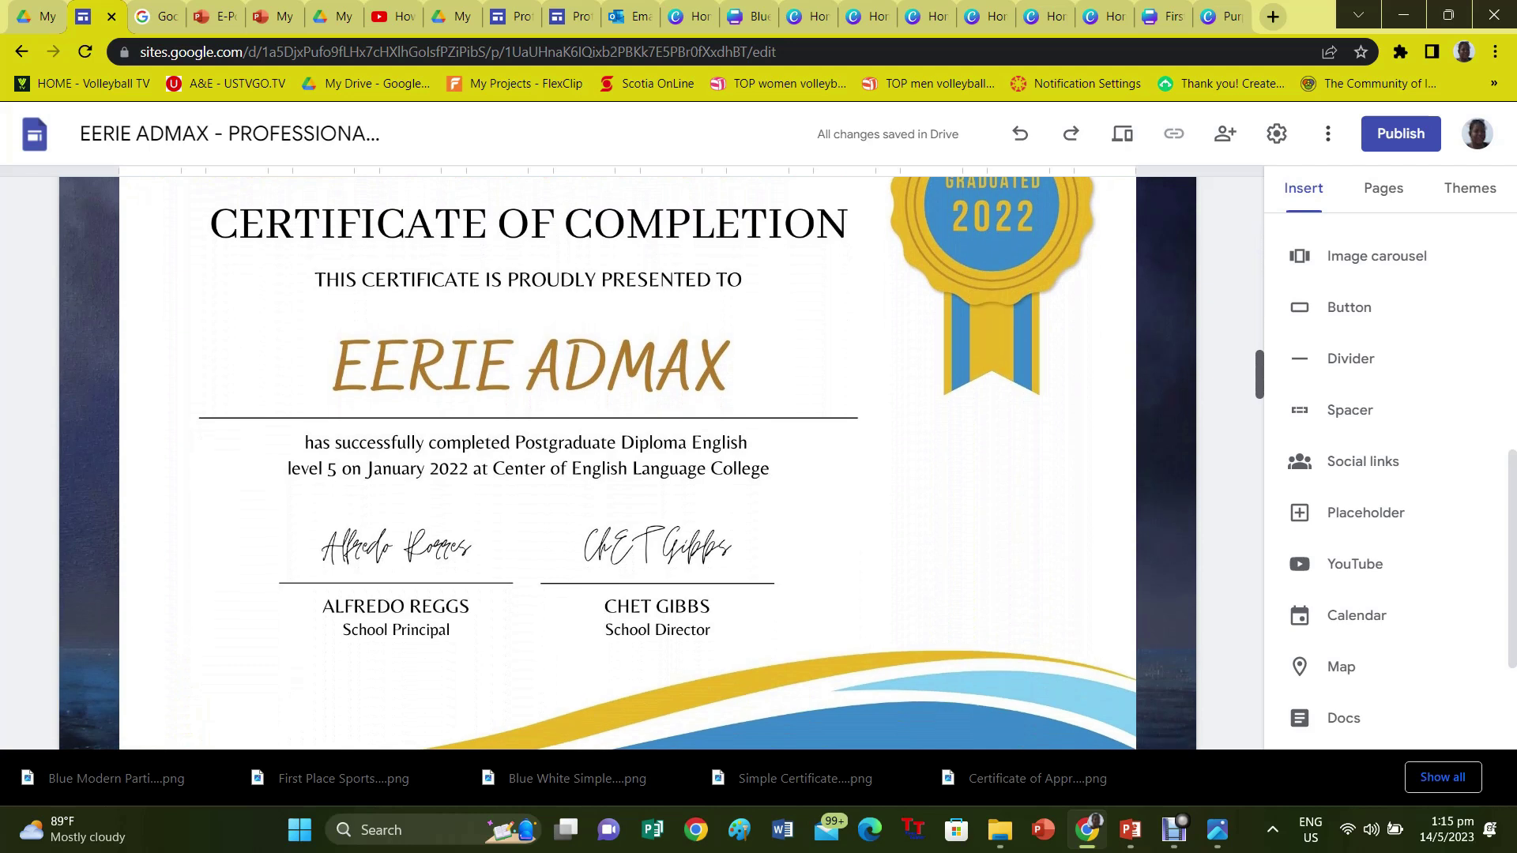
pyautogui.scroll(-6, 628, 462)
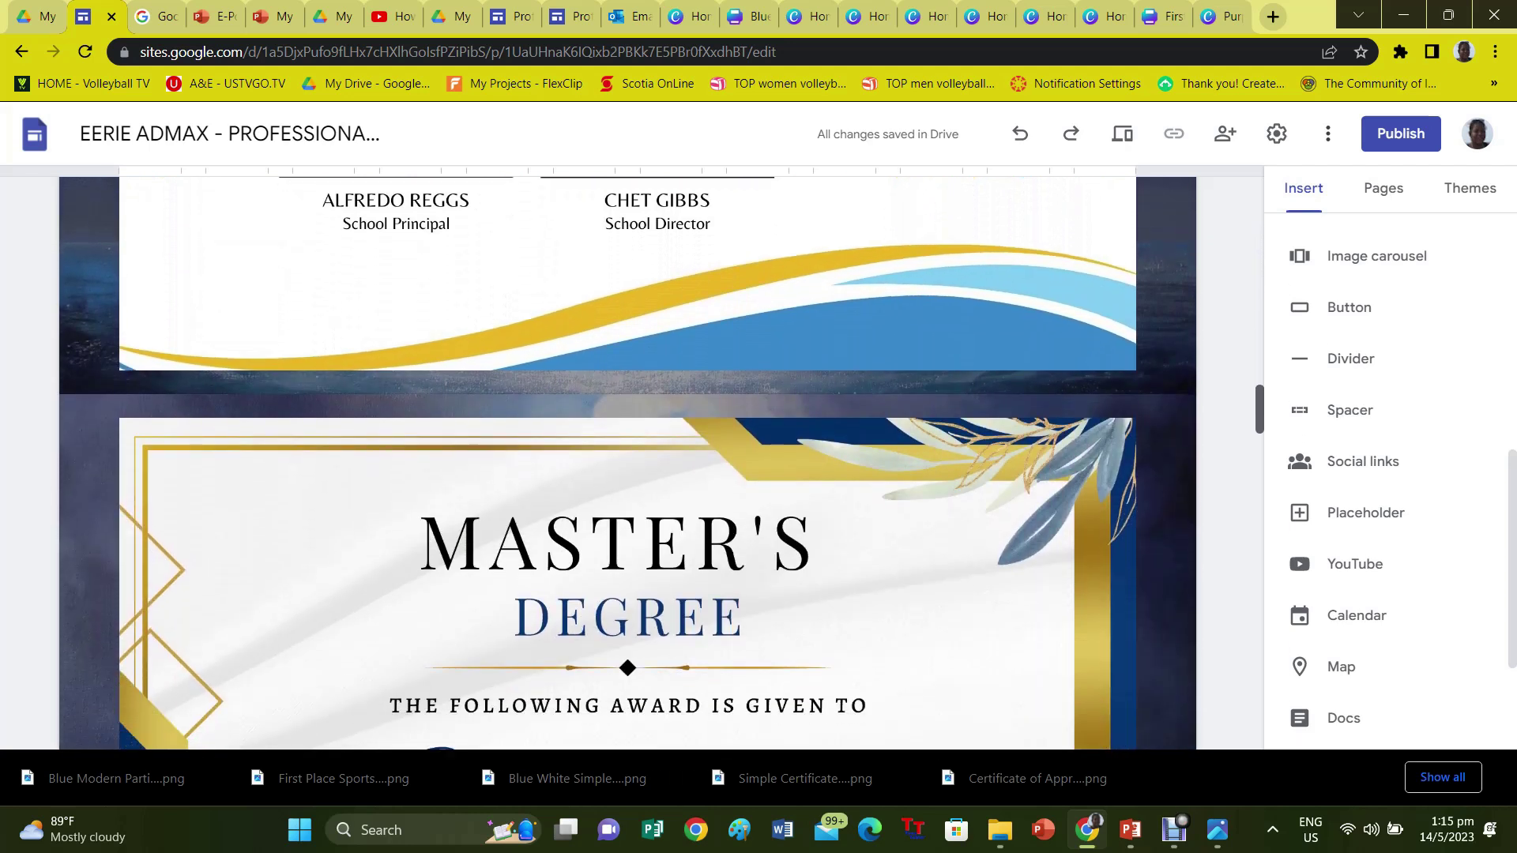
pyautogui.scroll(-5, 628, 462)
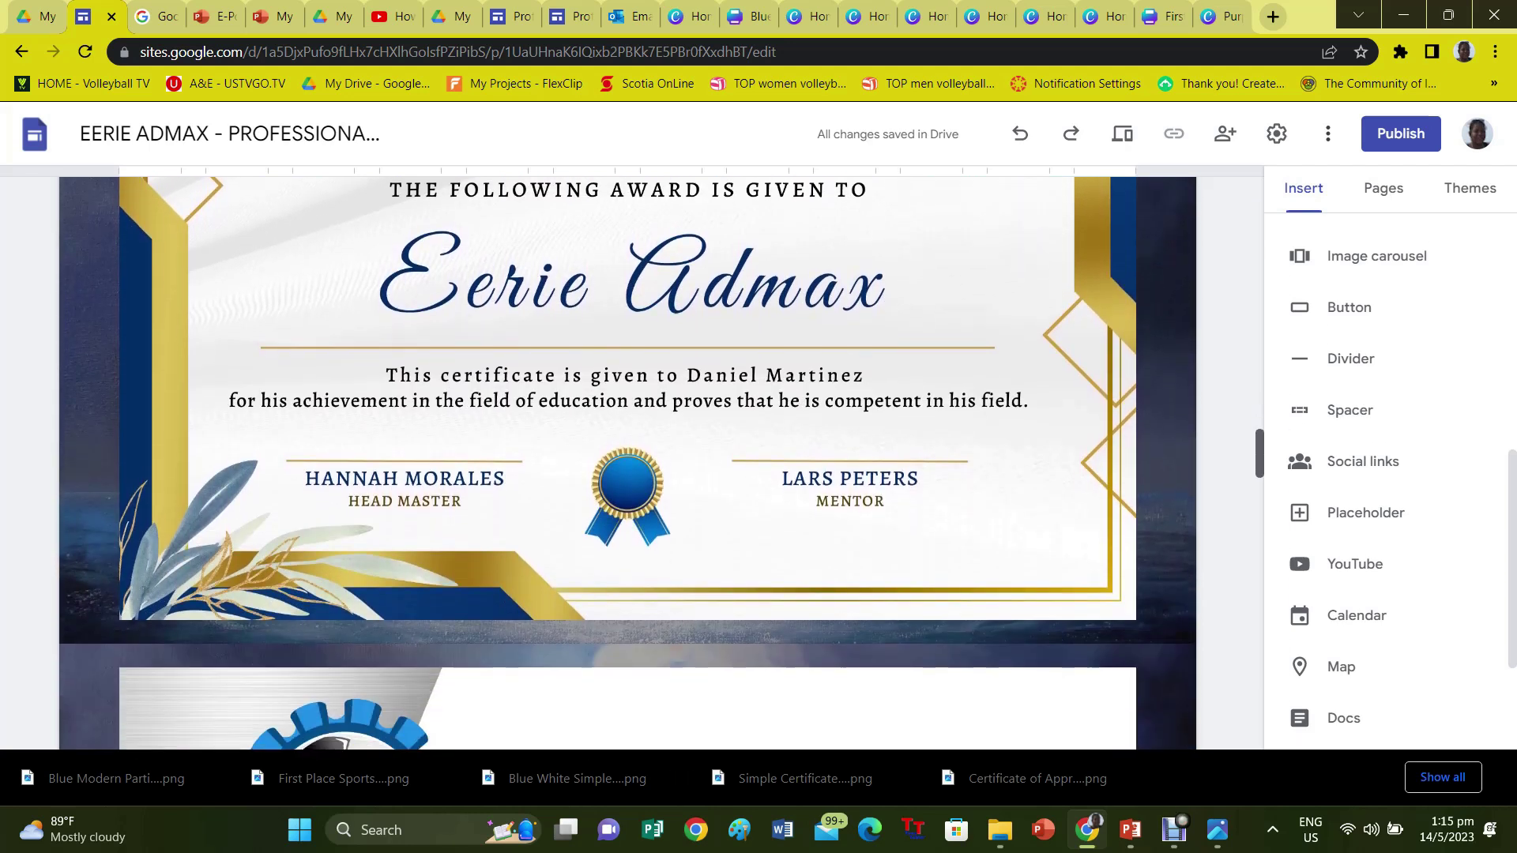
pyautogui.scroll(-6, 628, 463)
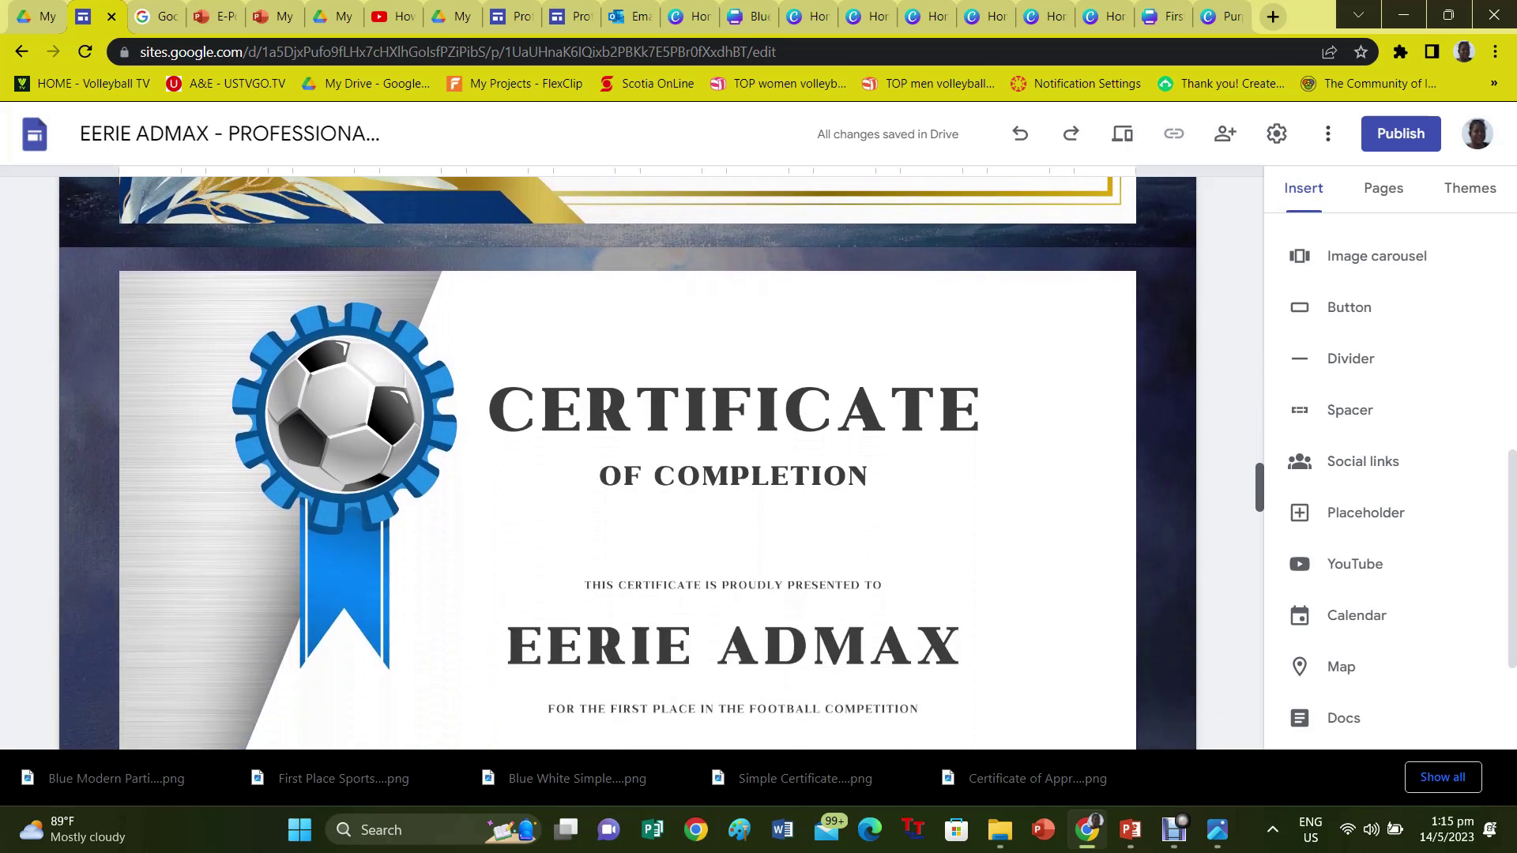
pyautogui.scroll(-7, 628, 463)
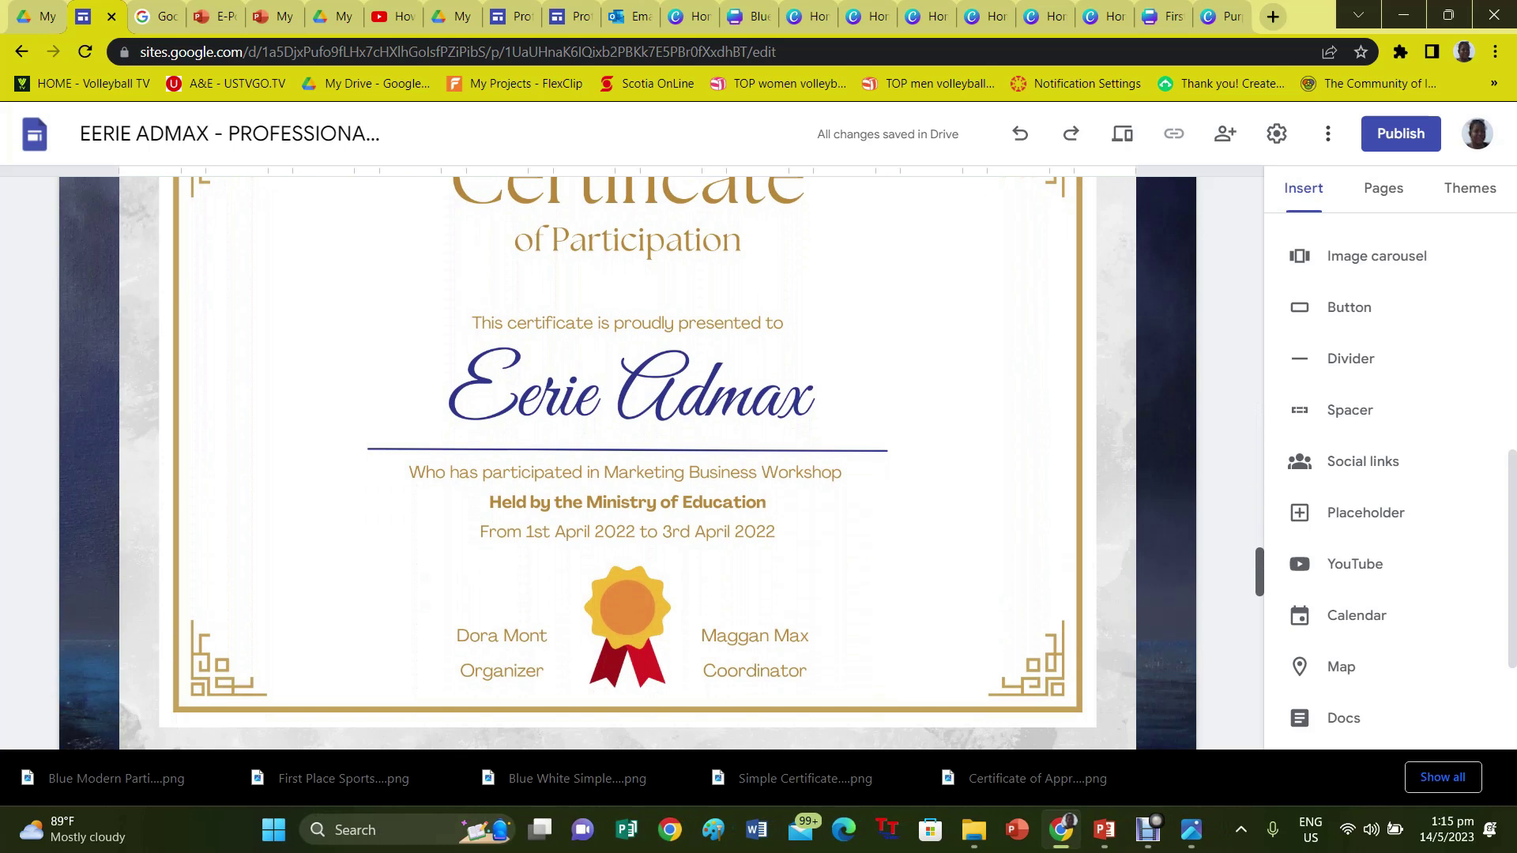
pyautogui.scroll(-7, 628, 462)
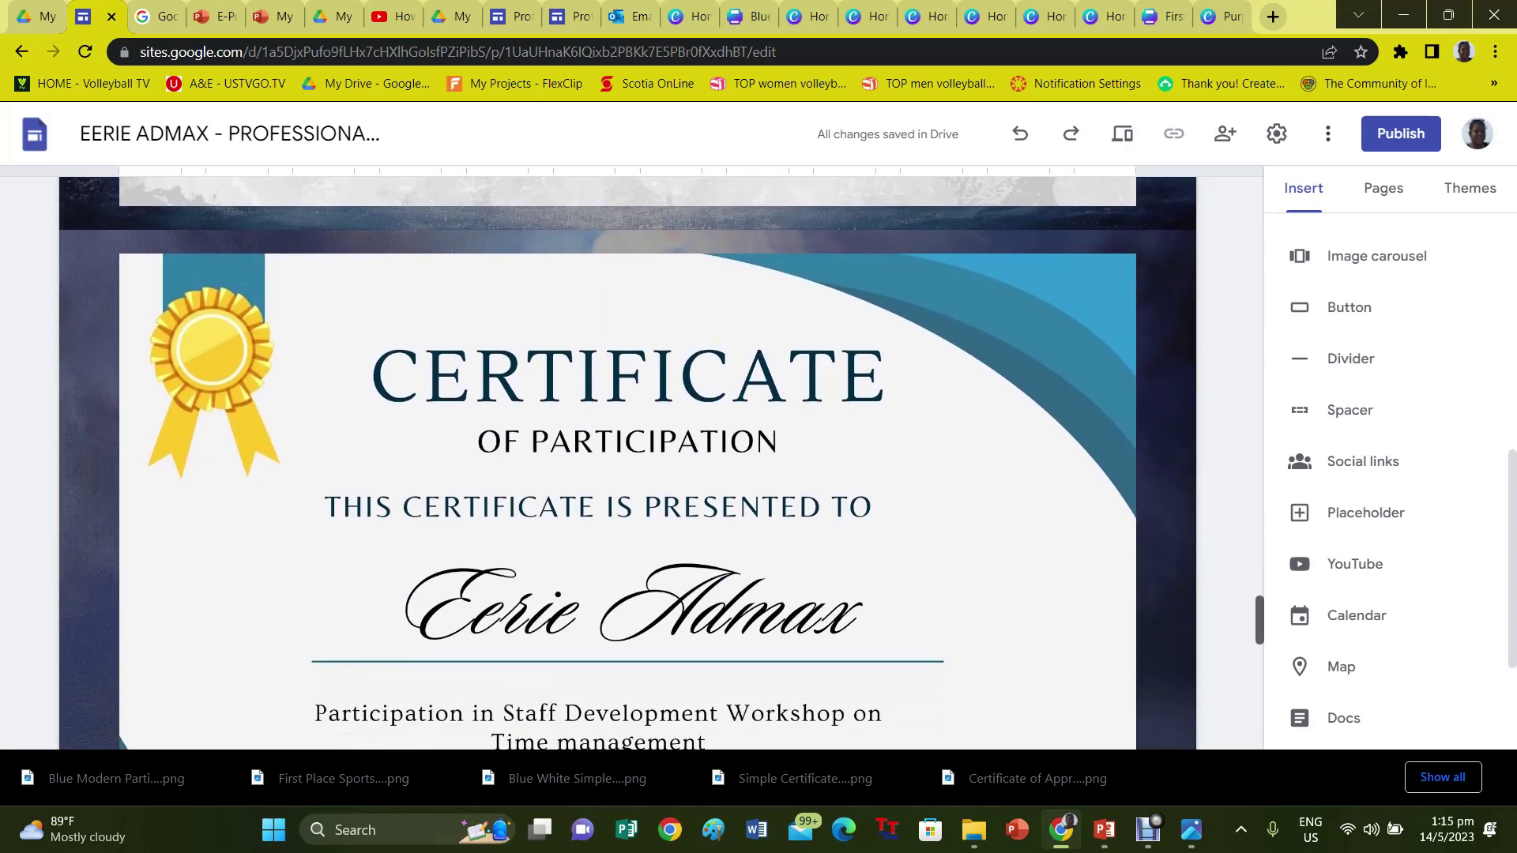
pyautogui.scroll(-8, 628, 462)
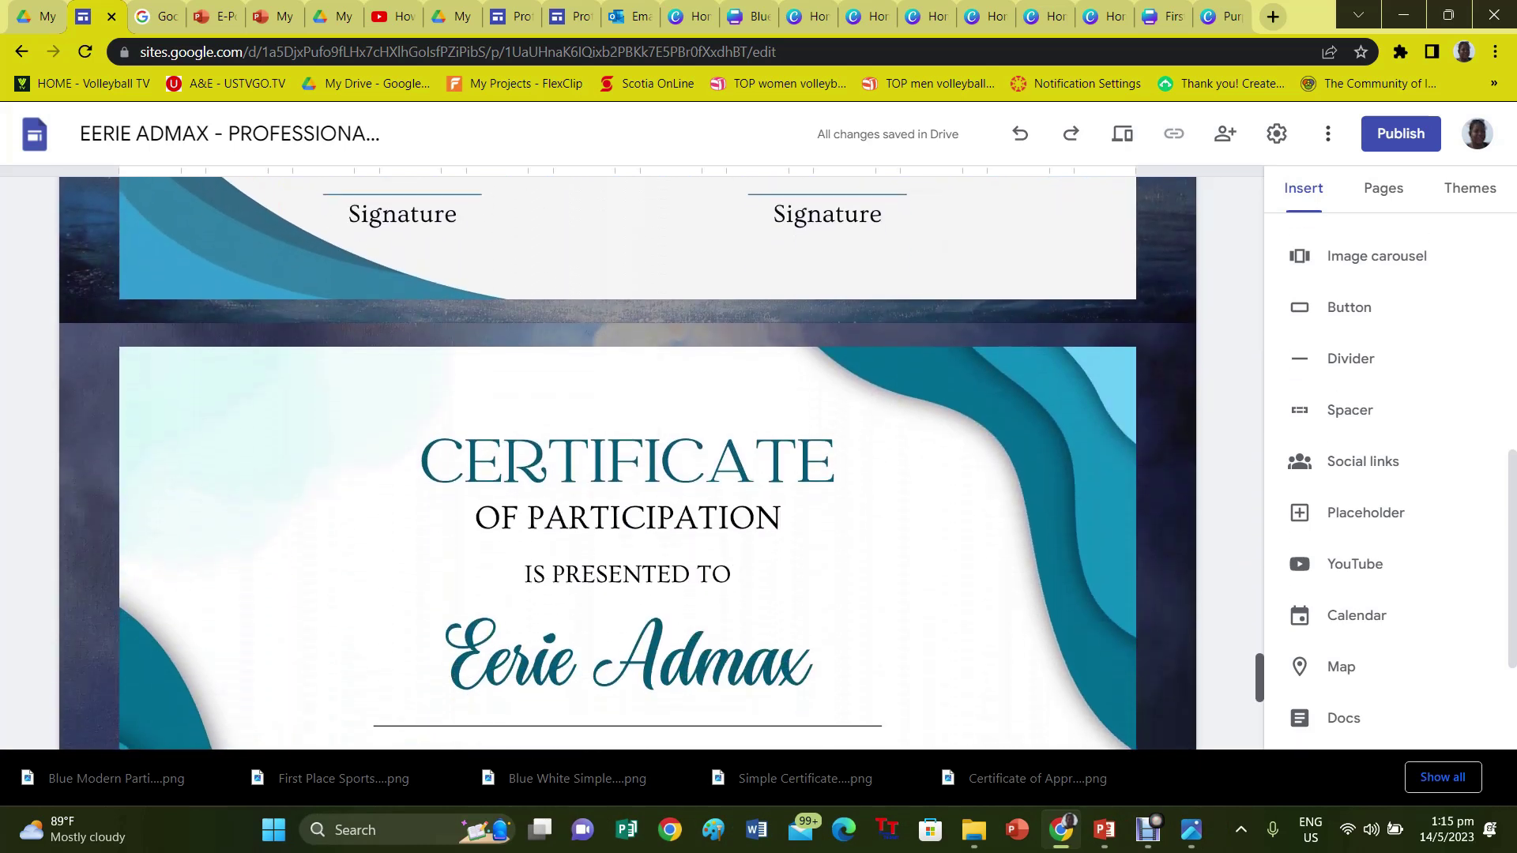
pyautogui.scroll(-8, 628, 463)
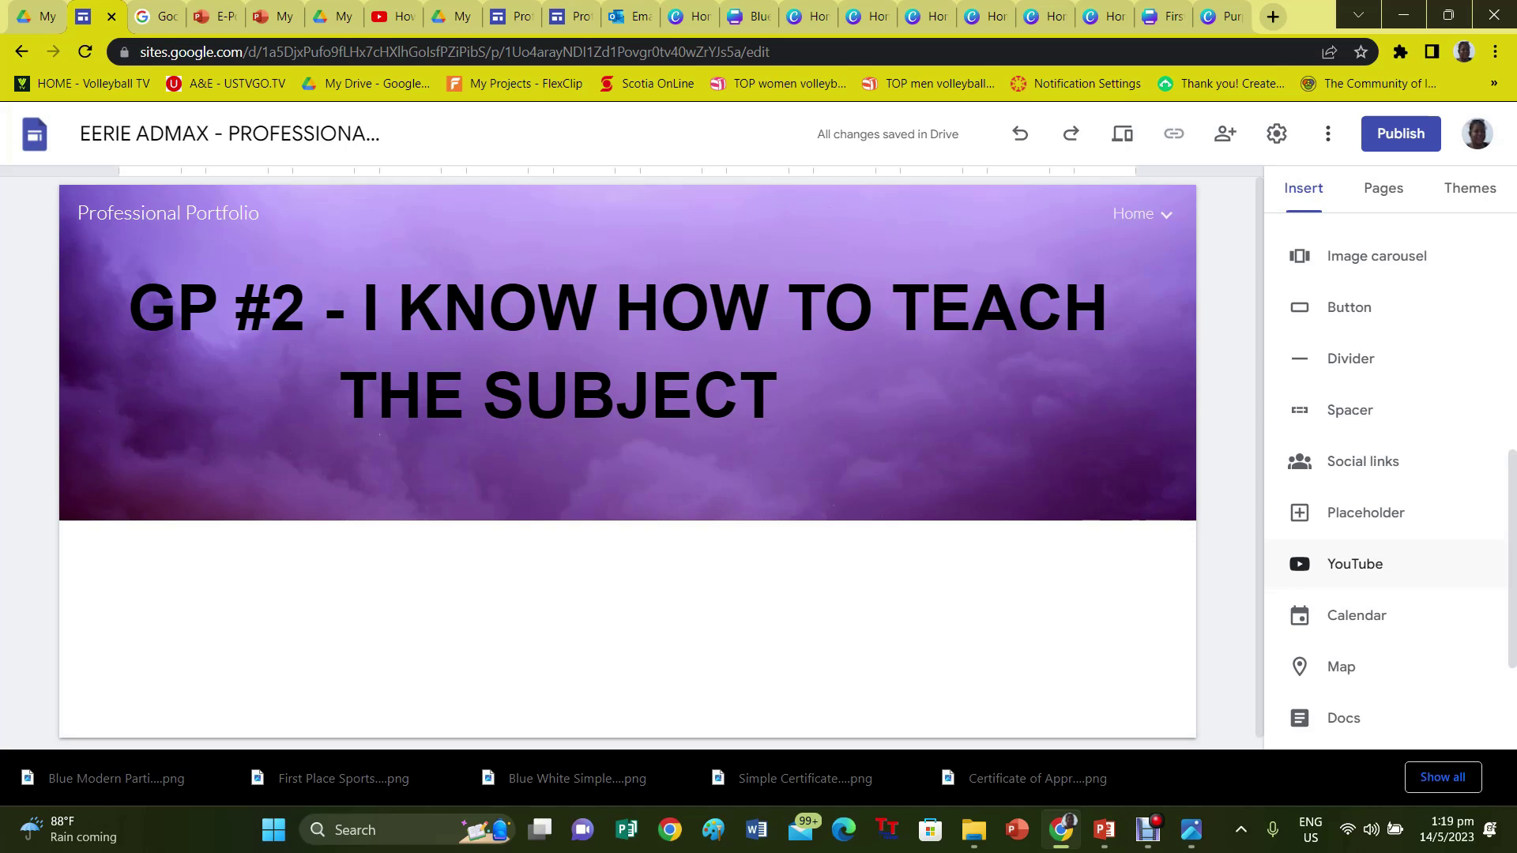
# Add a placeholder below the GP #2 header, move it to the middle and upload the Geography Action Plan image into it.
pyautogui.click(1366, 512)
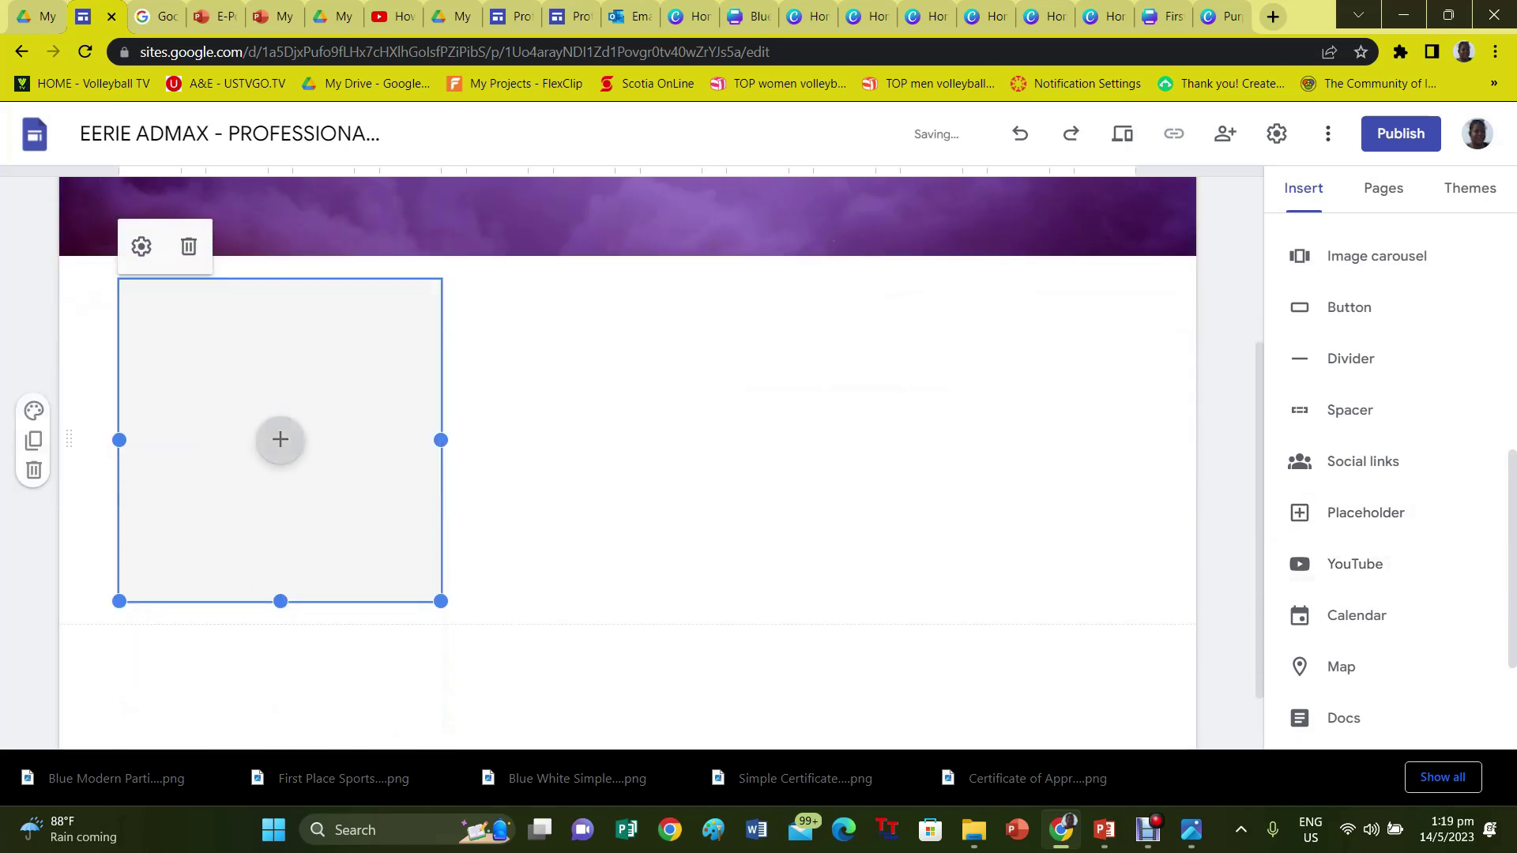
pyautogui.moveTo(316, 514); pyautogui.dragTo(743, 562)
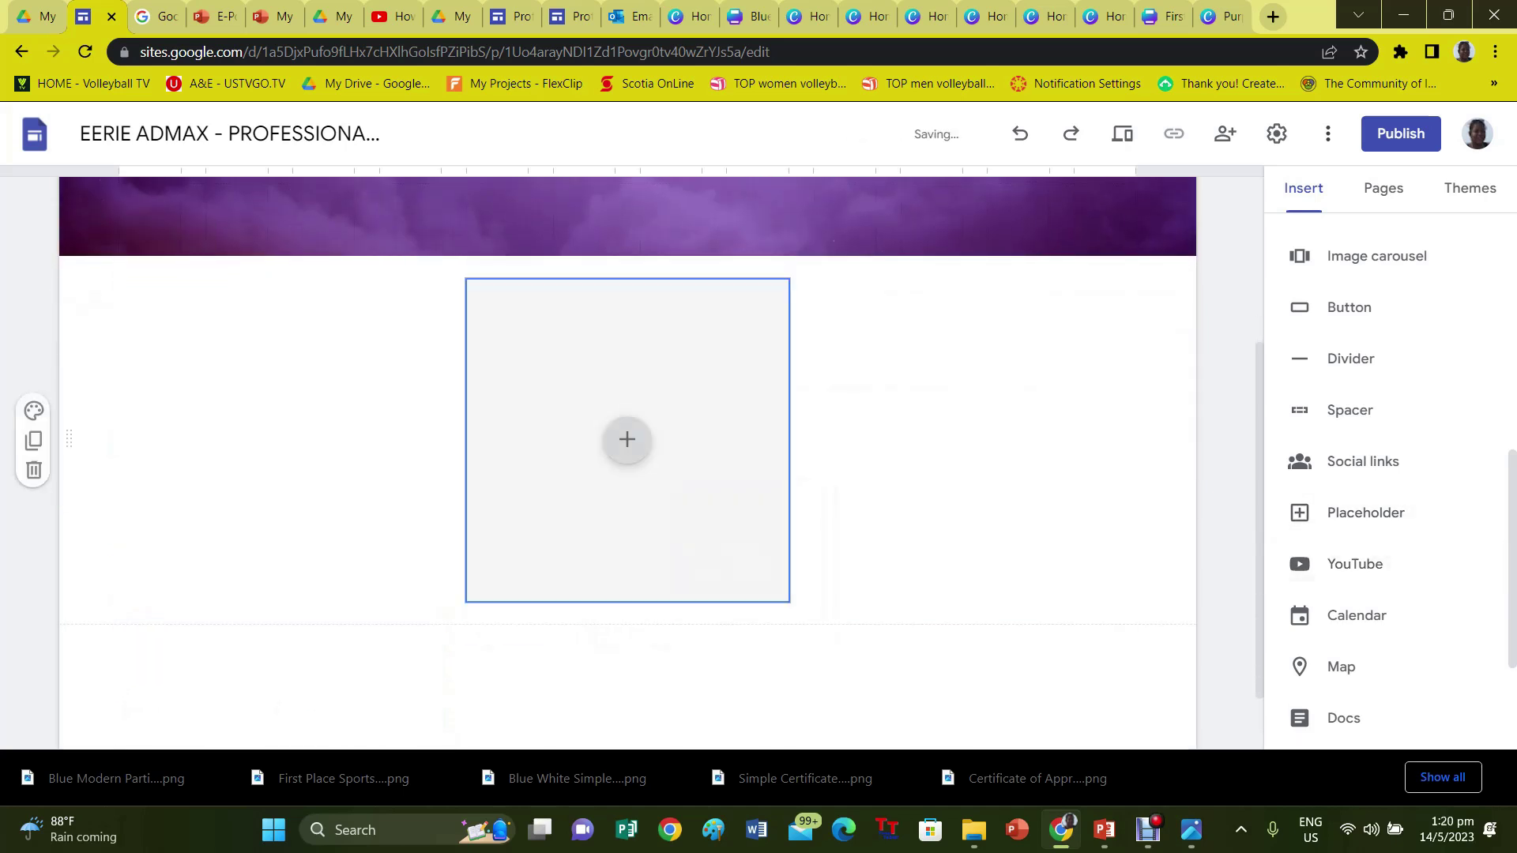
pyautogui.click(626, 440)
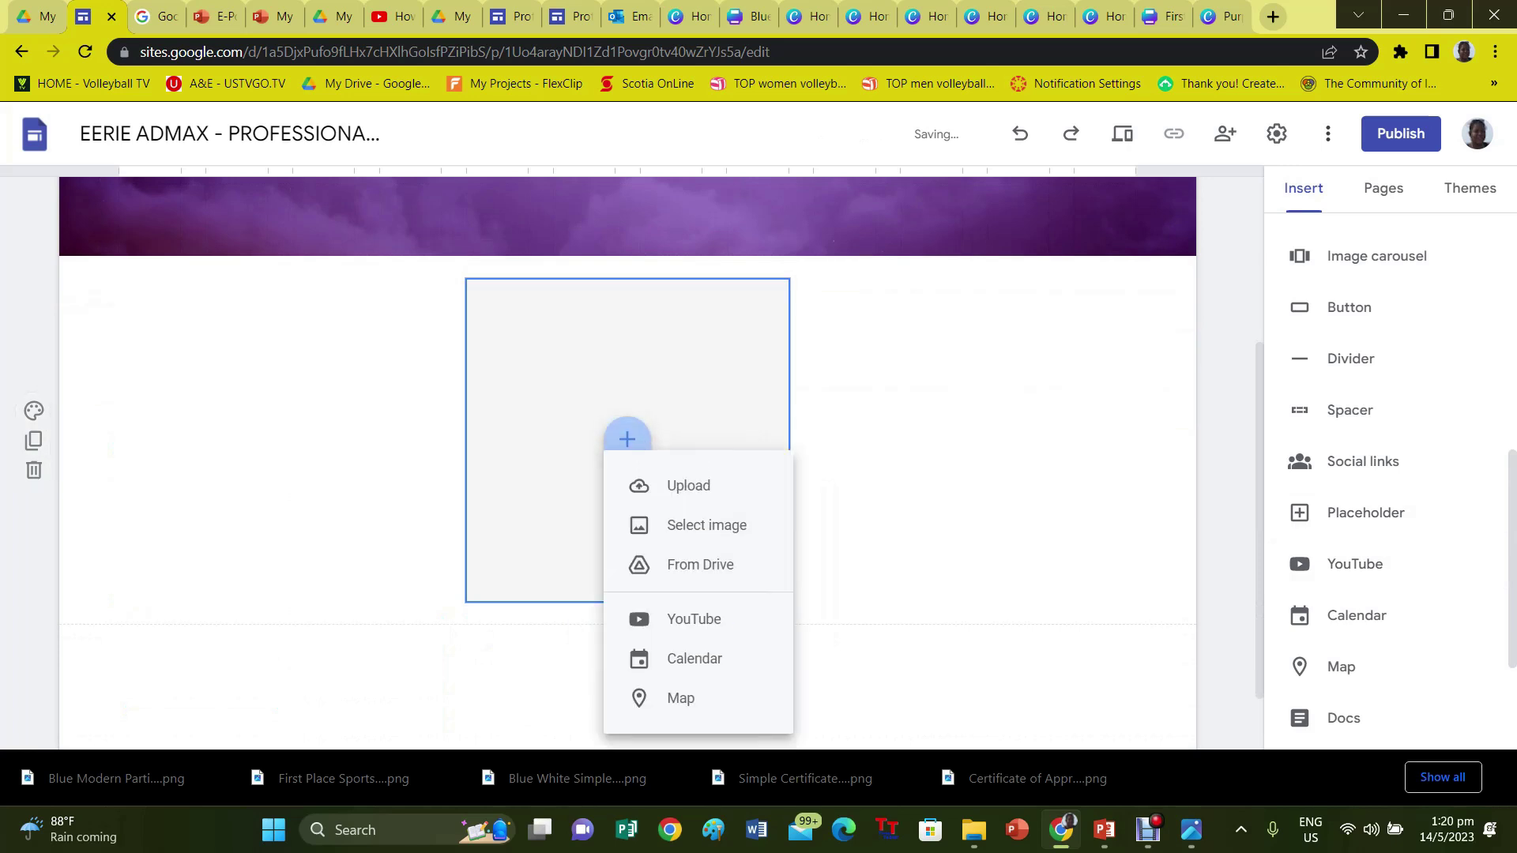
pyautogui.click(688, 486)
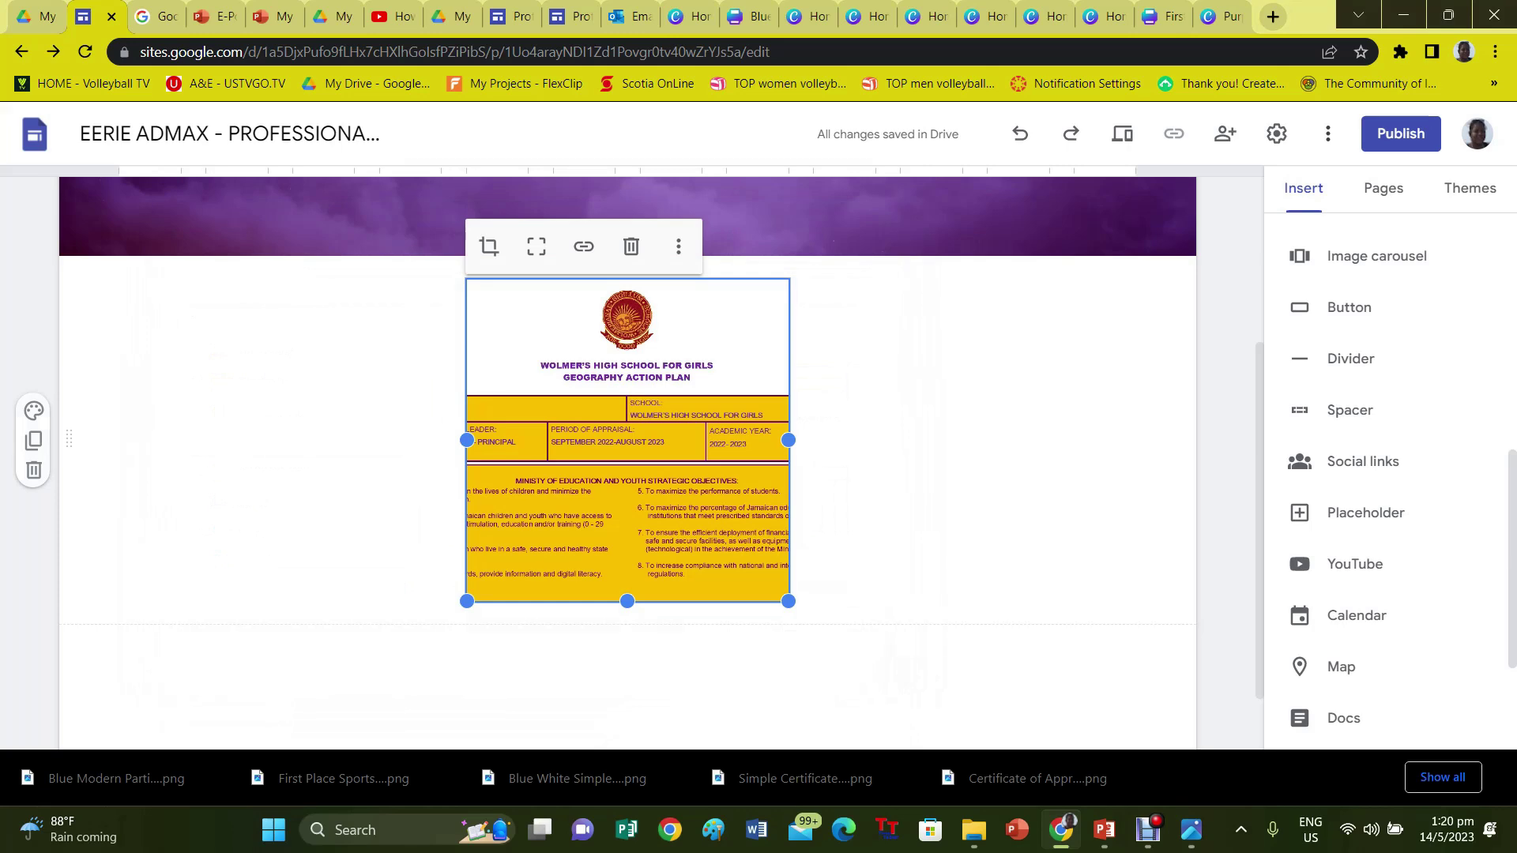
# Uncrop the Geography Action Plan image and enlarge it on both sides to fill more of the section's width.
pyautogui.click(537, 246)
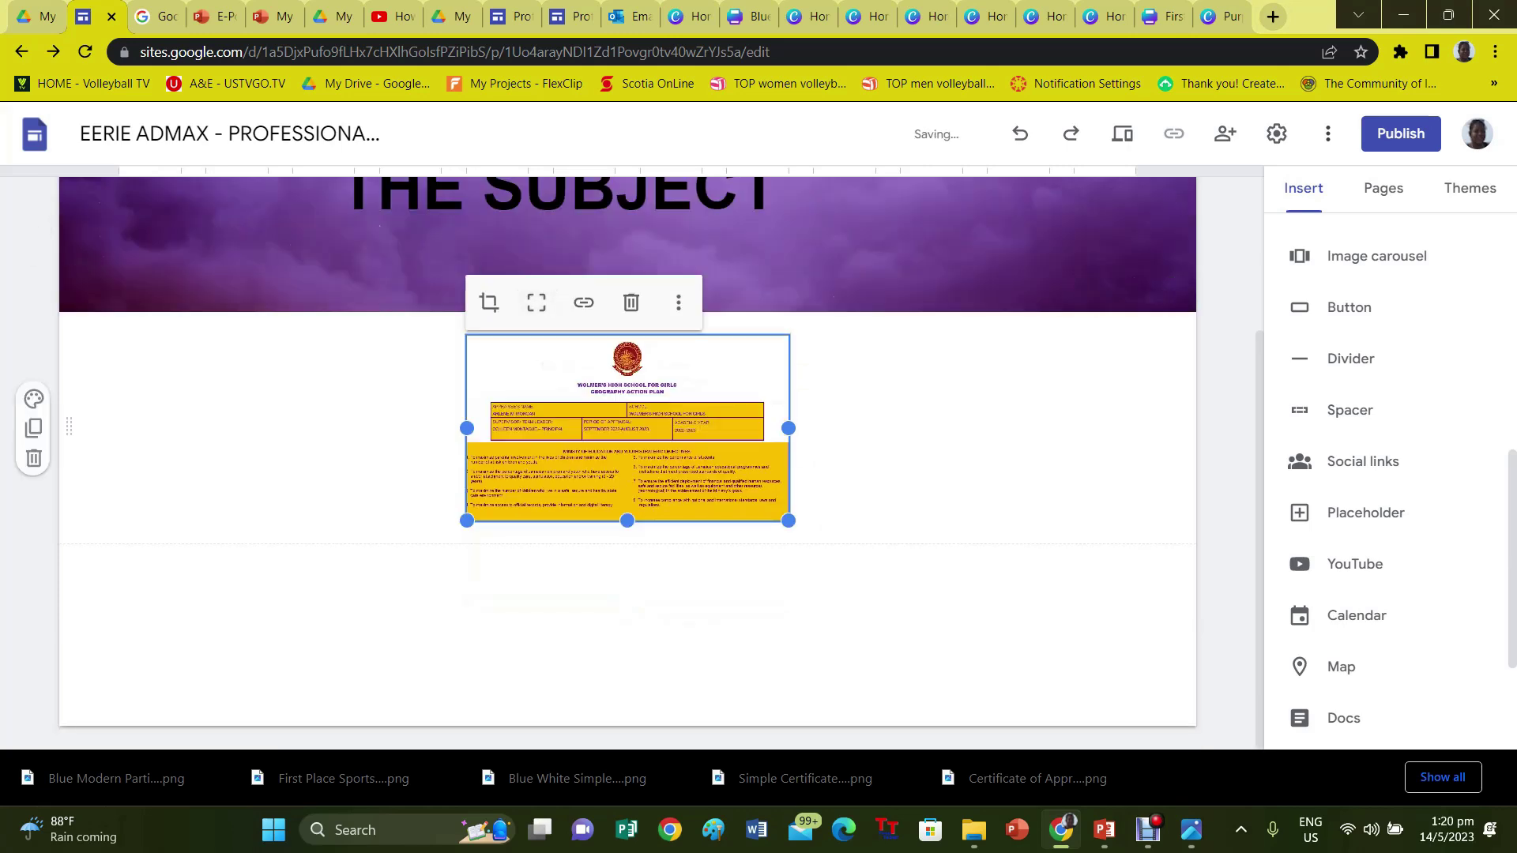
pyautogui.moveTo(788, 520); pyautogui.dragTo(1050, 675)
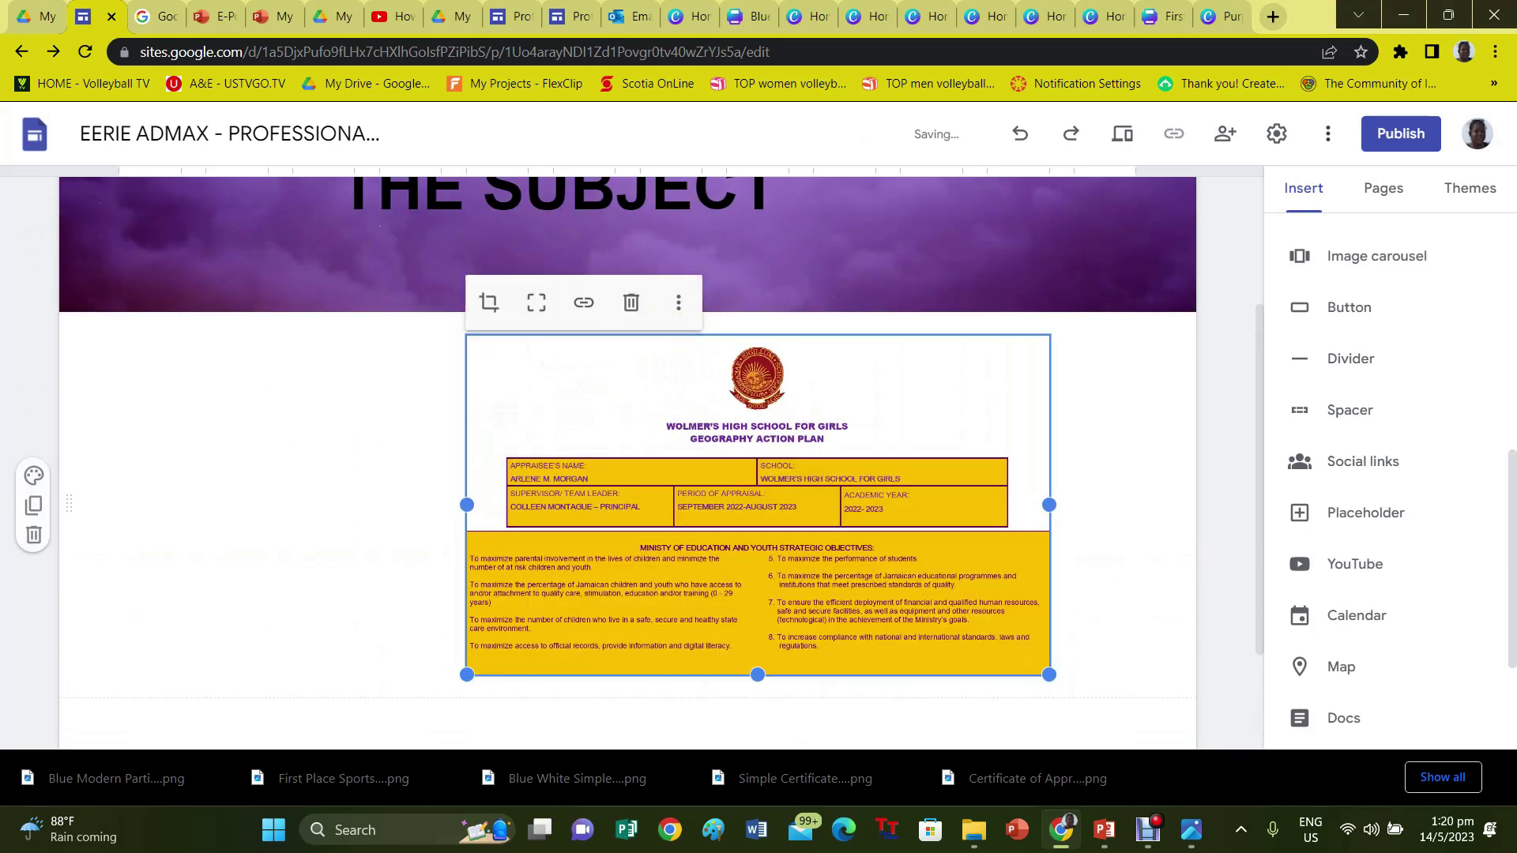
pyautogui.moveTo(467, 675); pyautogui.dragTo(292, 729)
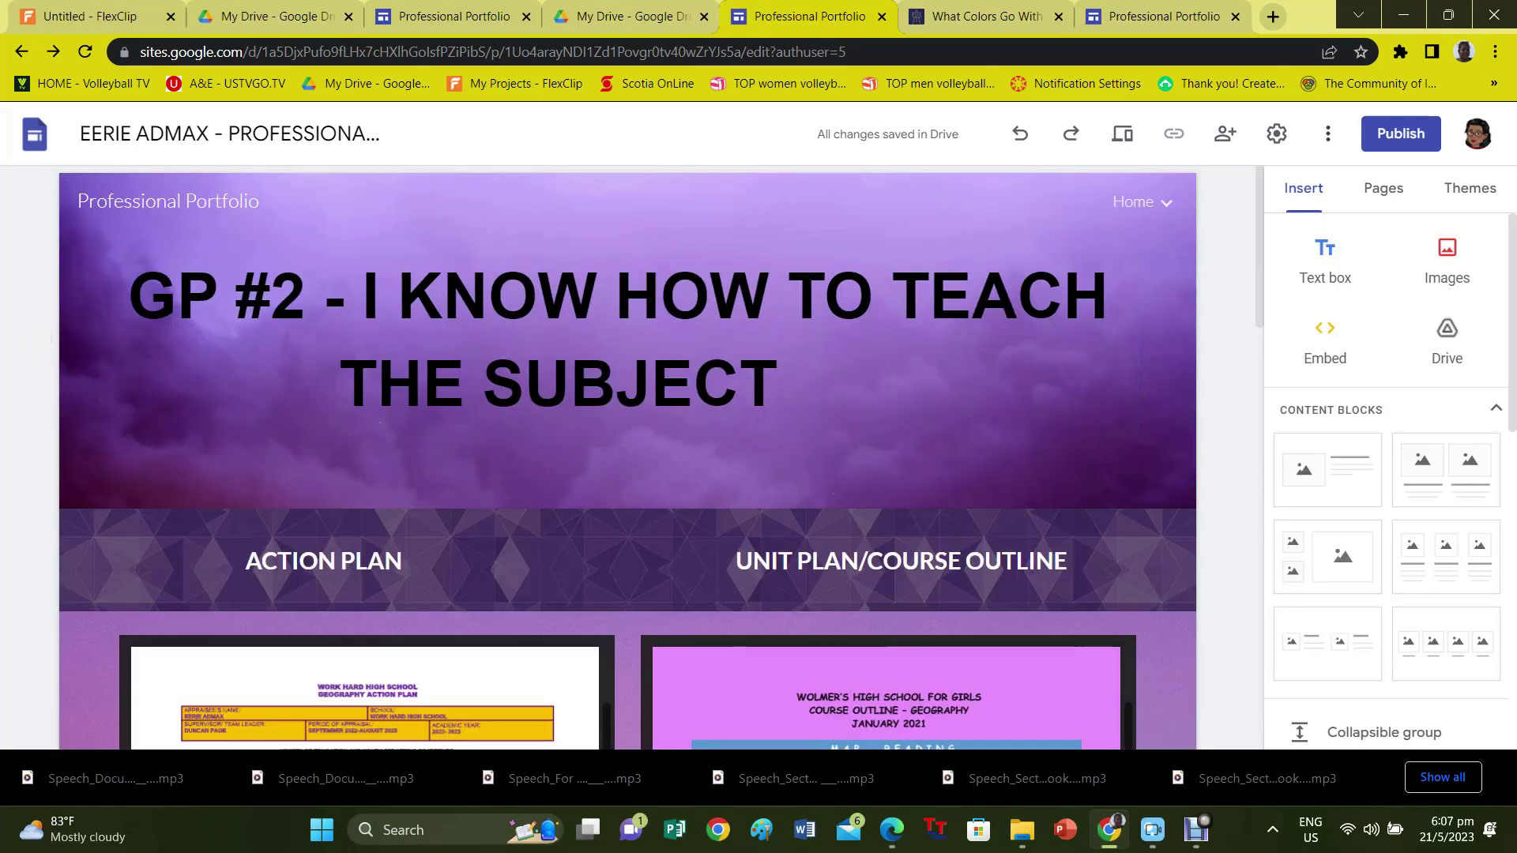
# Review the finished GP #2 page's action plan, course outline, lesson plan, peer observation and student evaluation sections.
pyautogui.moveTo(1259, 247); pyautogui.dragTo(1260, 289)
pyautogui.scroll(-4, 628, 458)
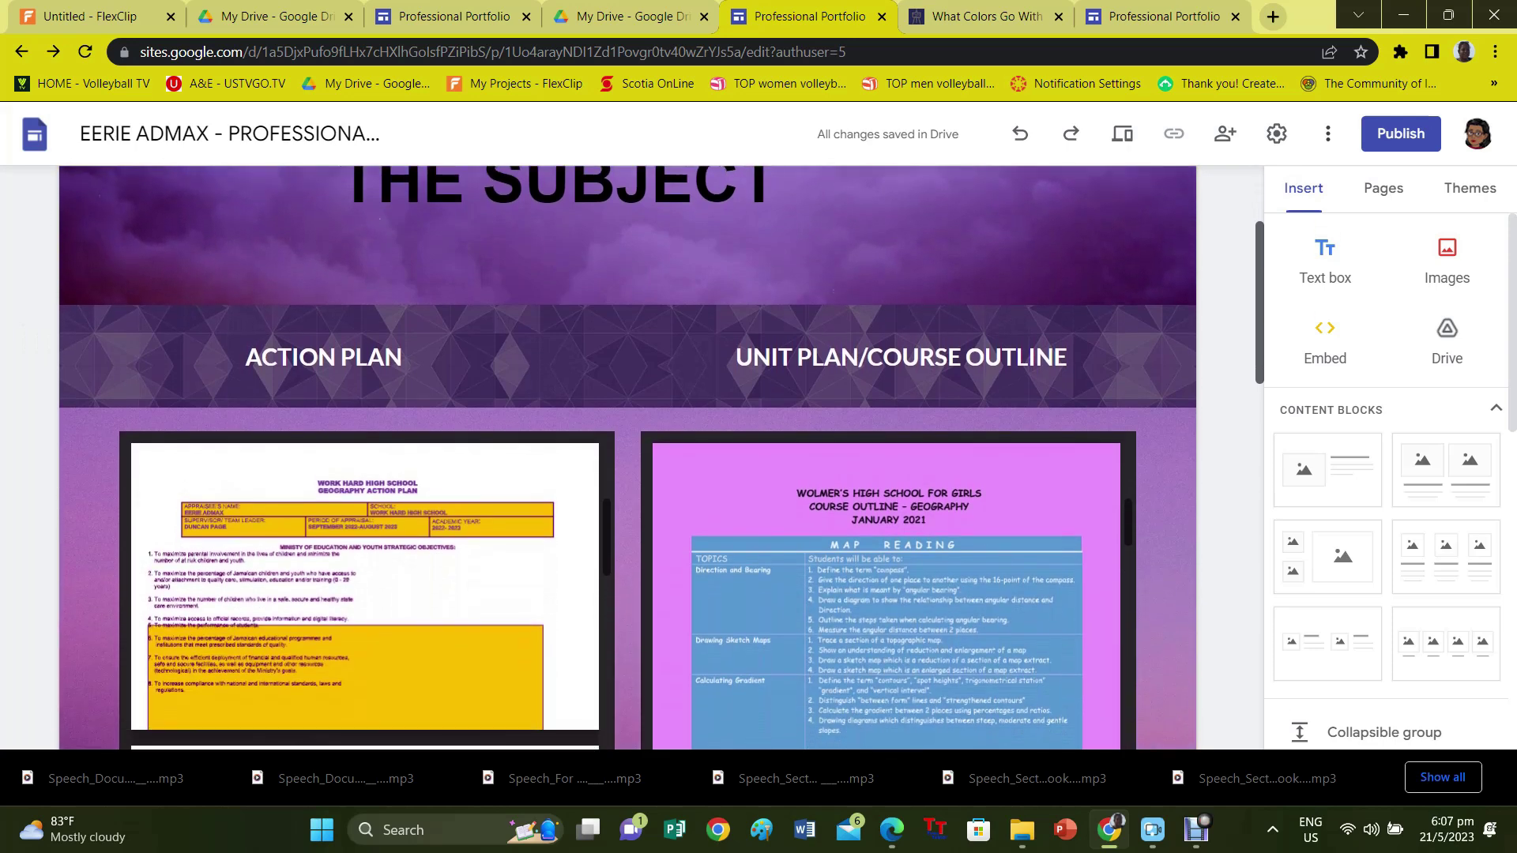
pyautogui.scroll(-3, 628, 458)
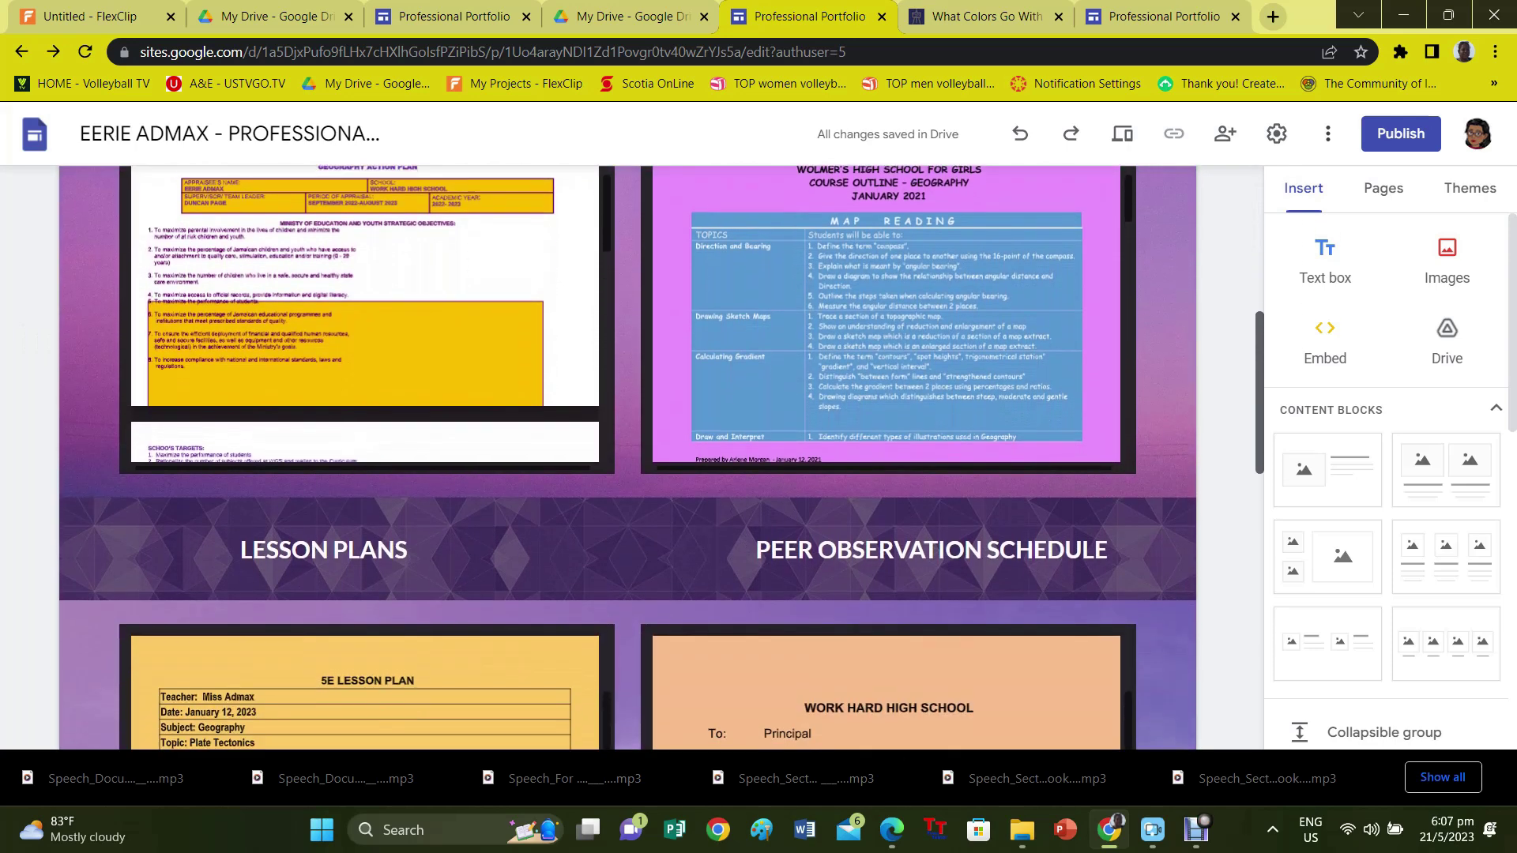
pyautogui.scroll(-3, 628, 458)
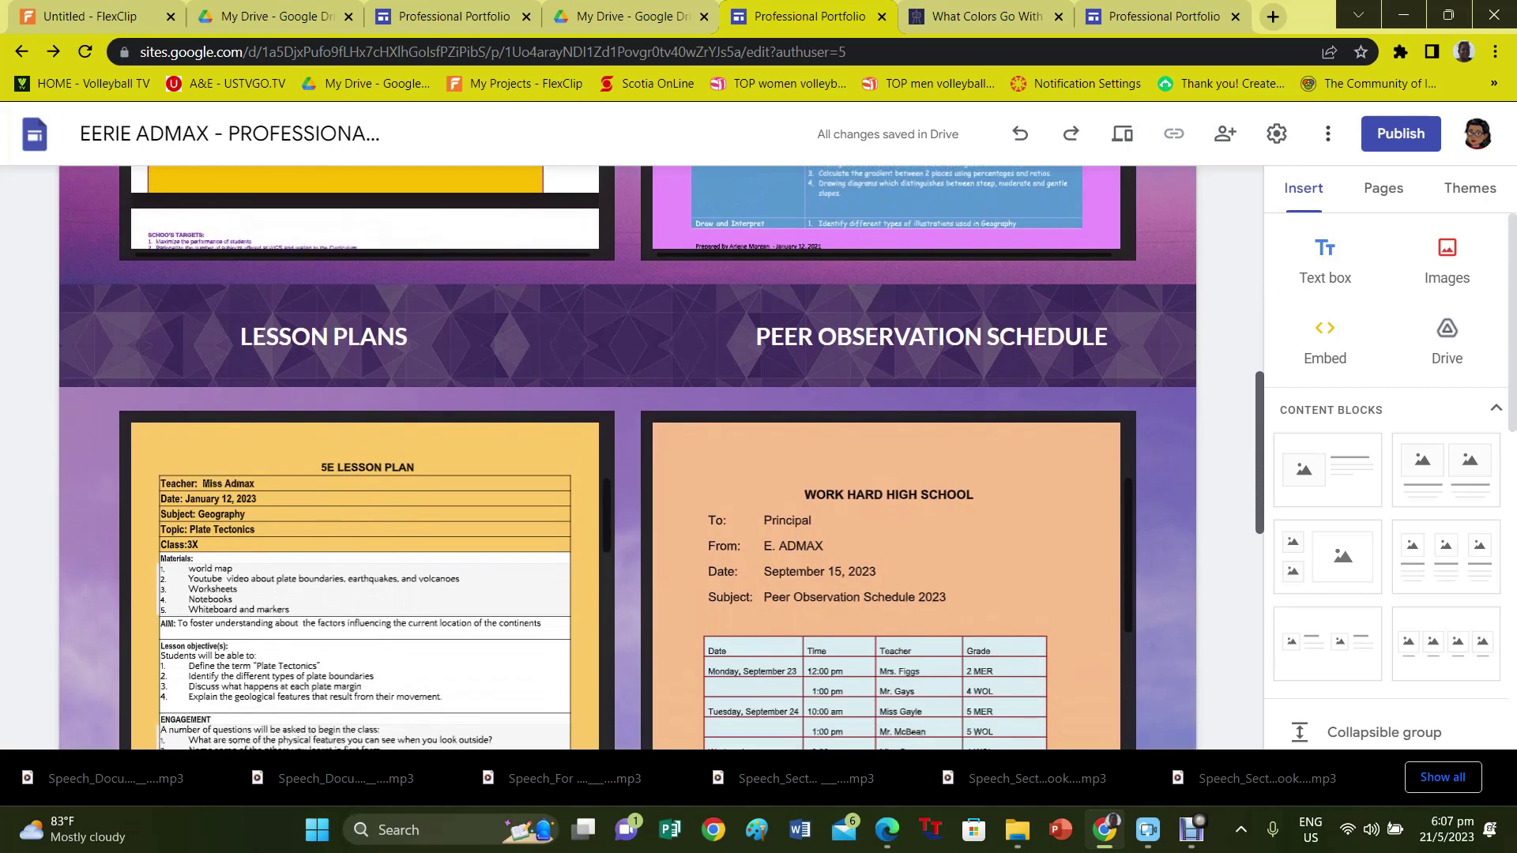
pyautogui.scroll(-4, 628, 459)
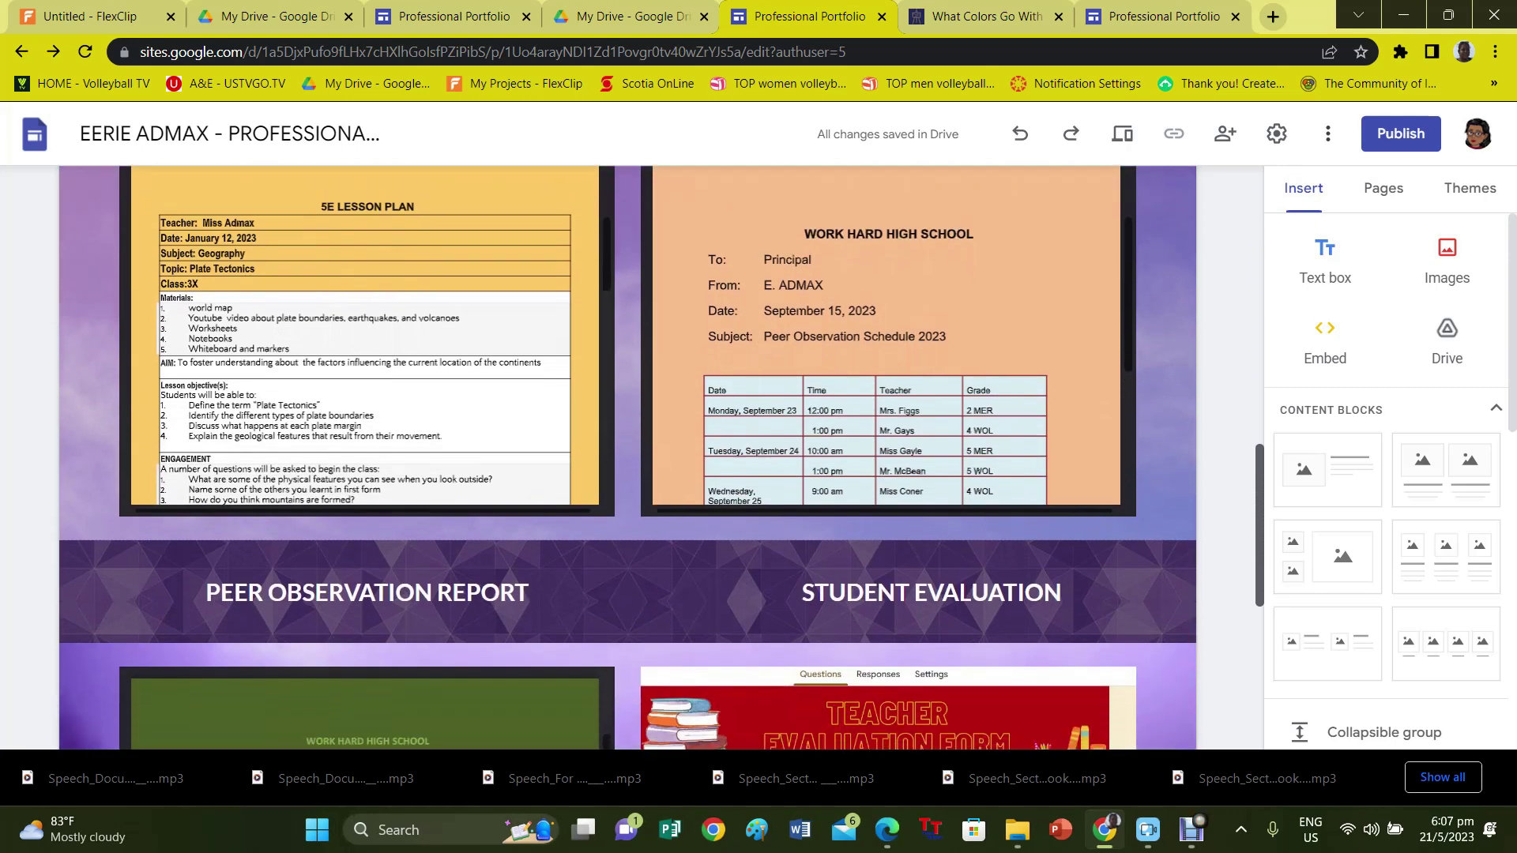
pyautogui.scroll(-3, 628, 458)
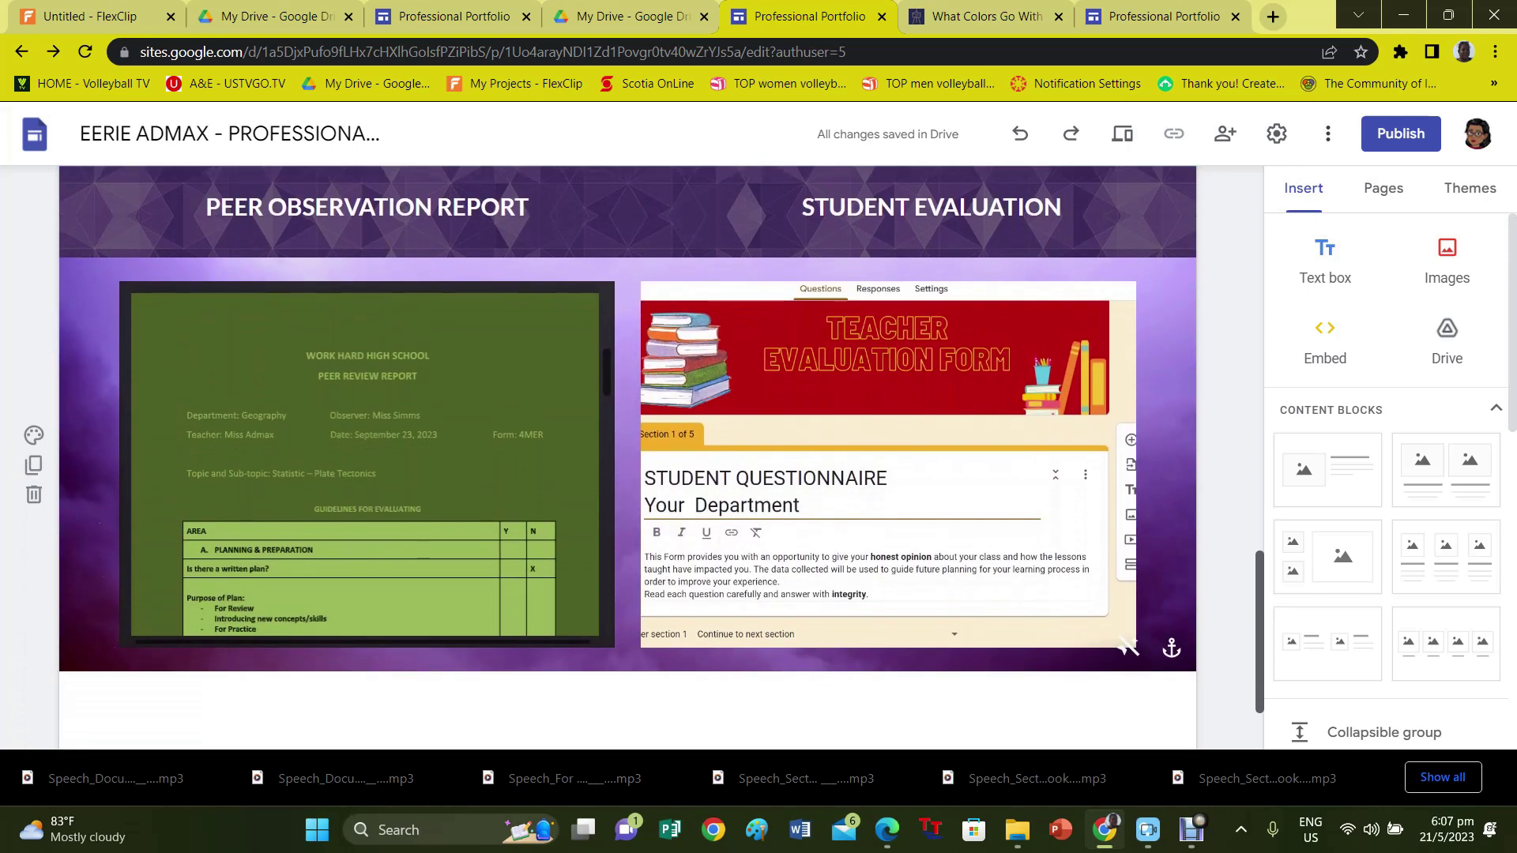
pyautogui.scroll(5, 629, 458)
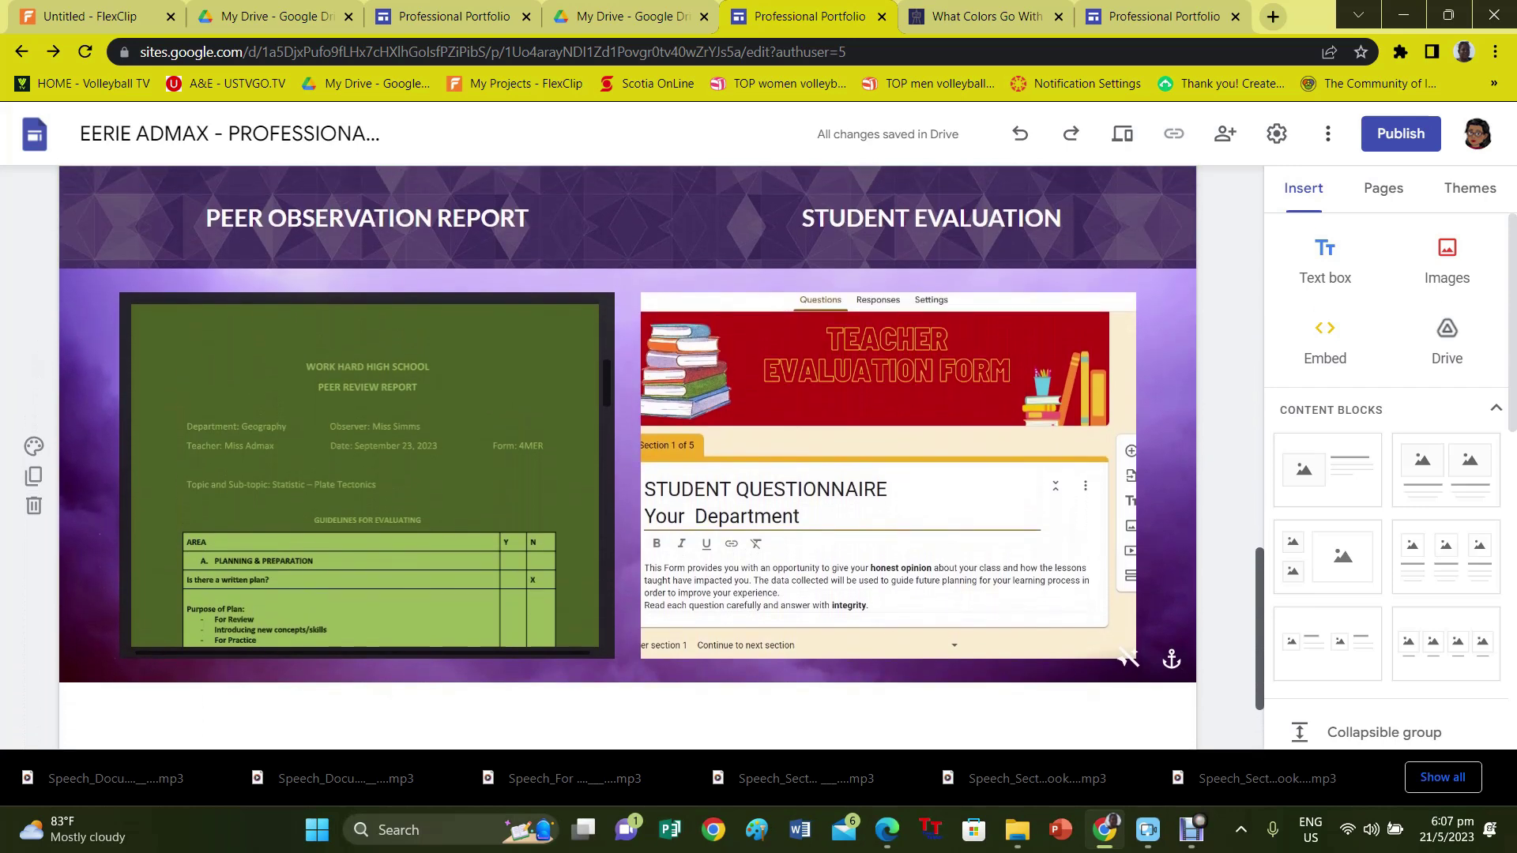
pyautogui.scroll(10, 628, 459)
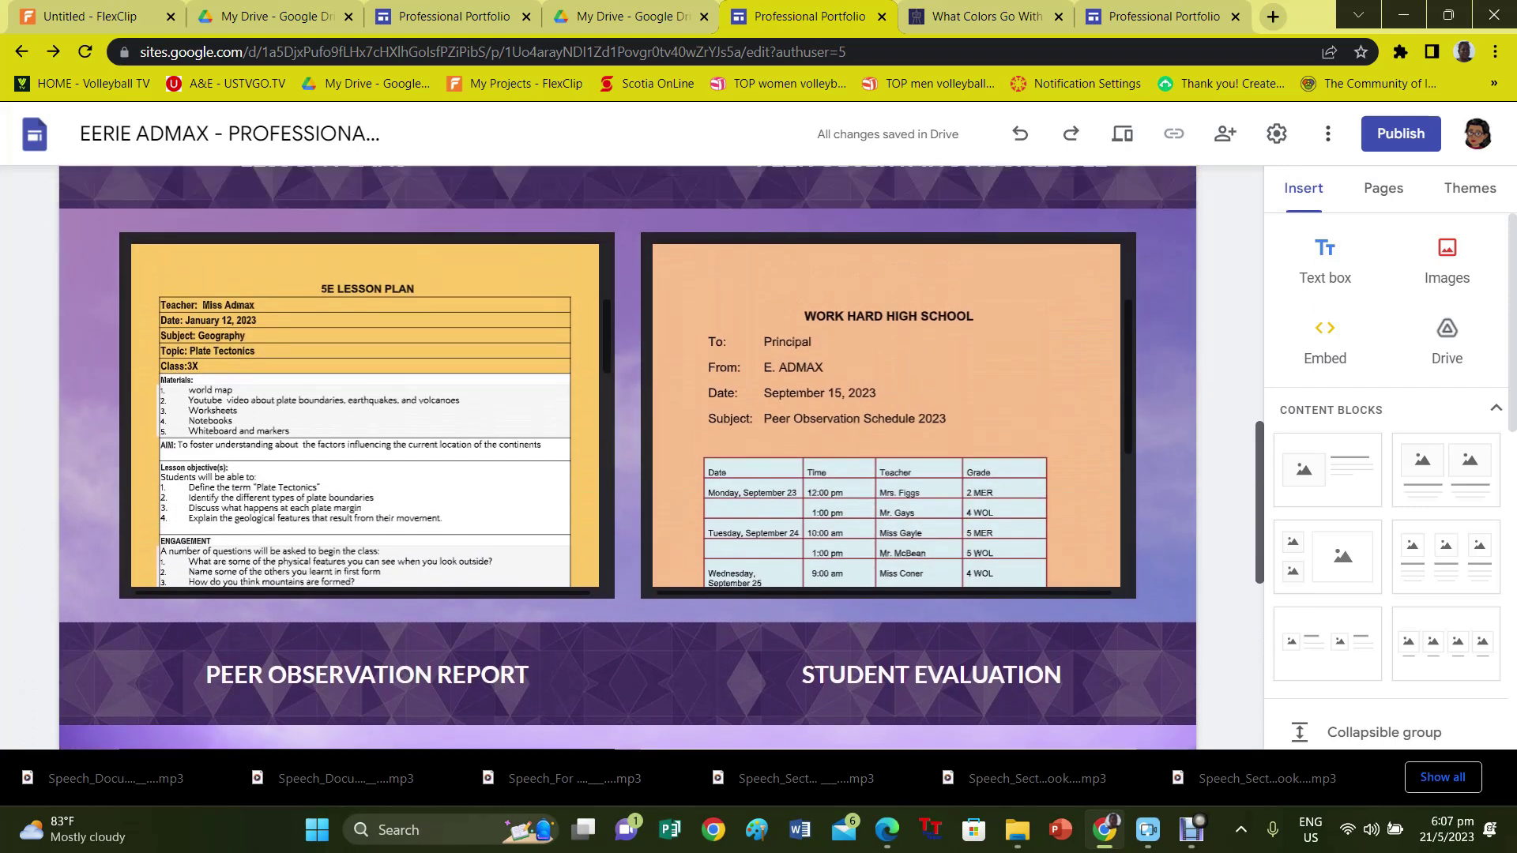
pyautogui.scroll(6, 628, 459)
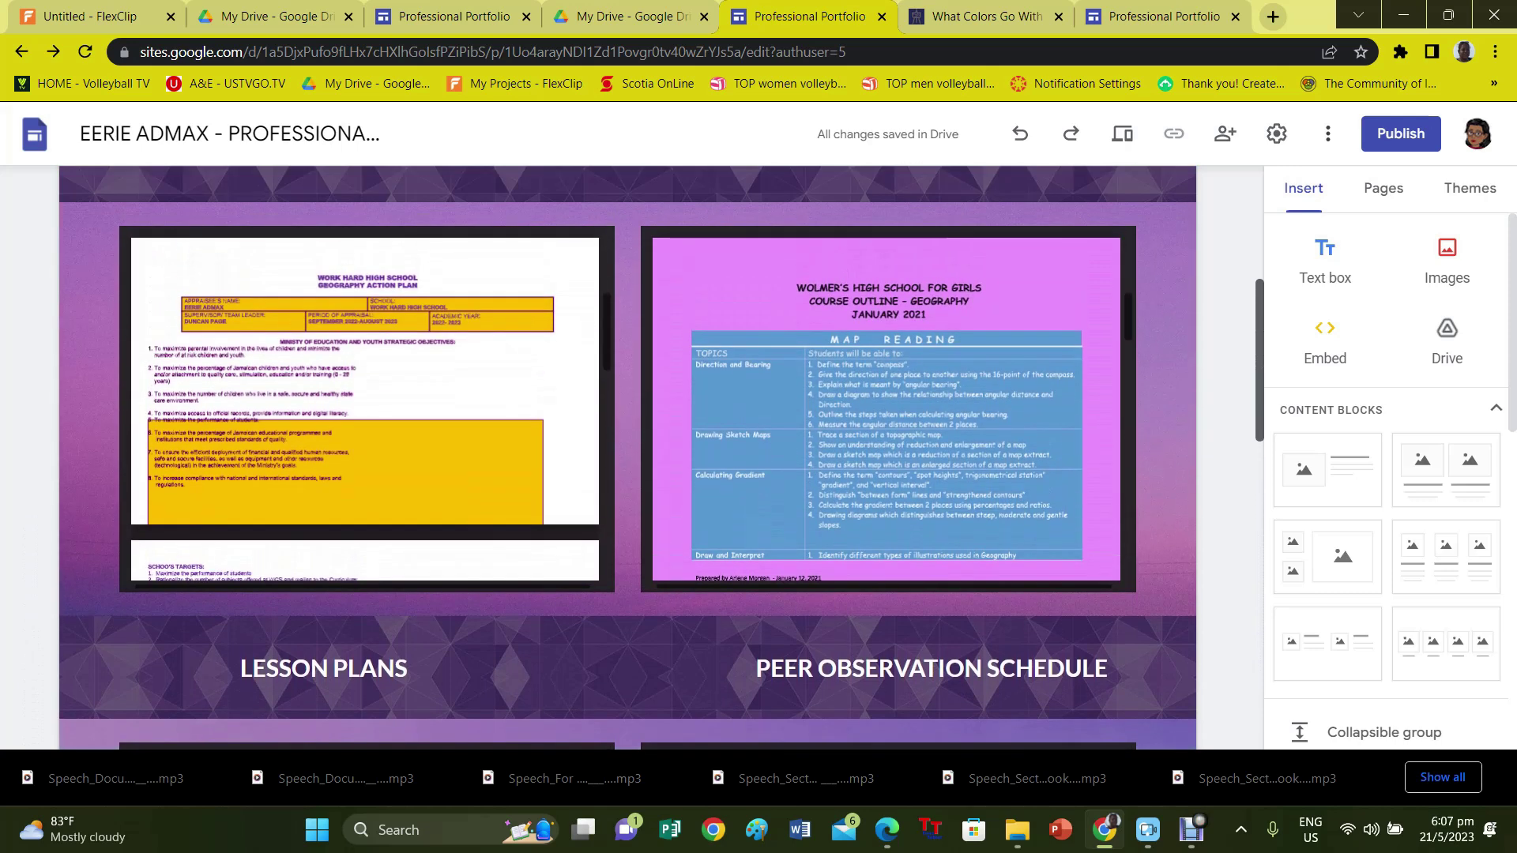
pyautogui.scroll(2, 628, 458)
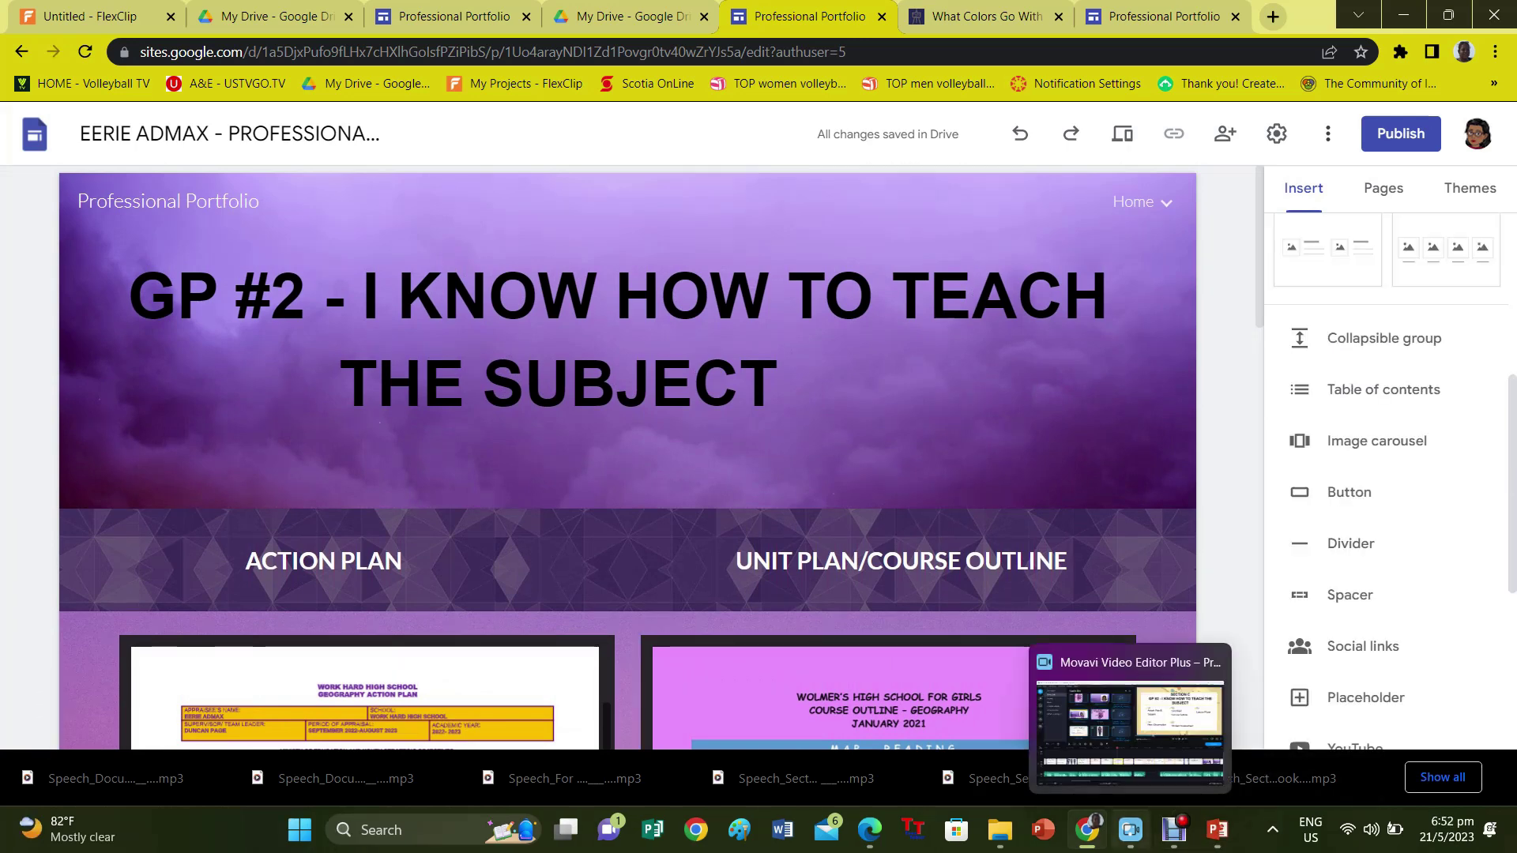
# Open the SECTION D page and review its GP #3 content, including action research, classroom rules, coral reef work and assessment instruments.
pyautogui.moveTo(1143, 201)
pyautogui.click(1021, 333)
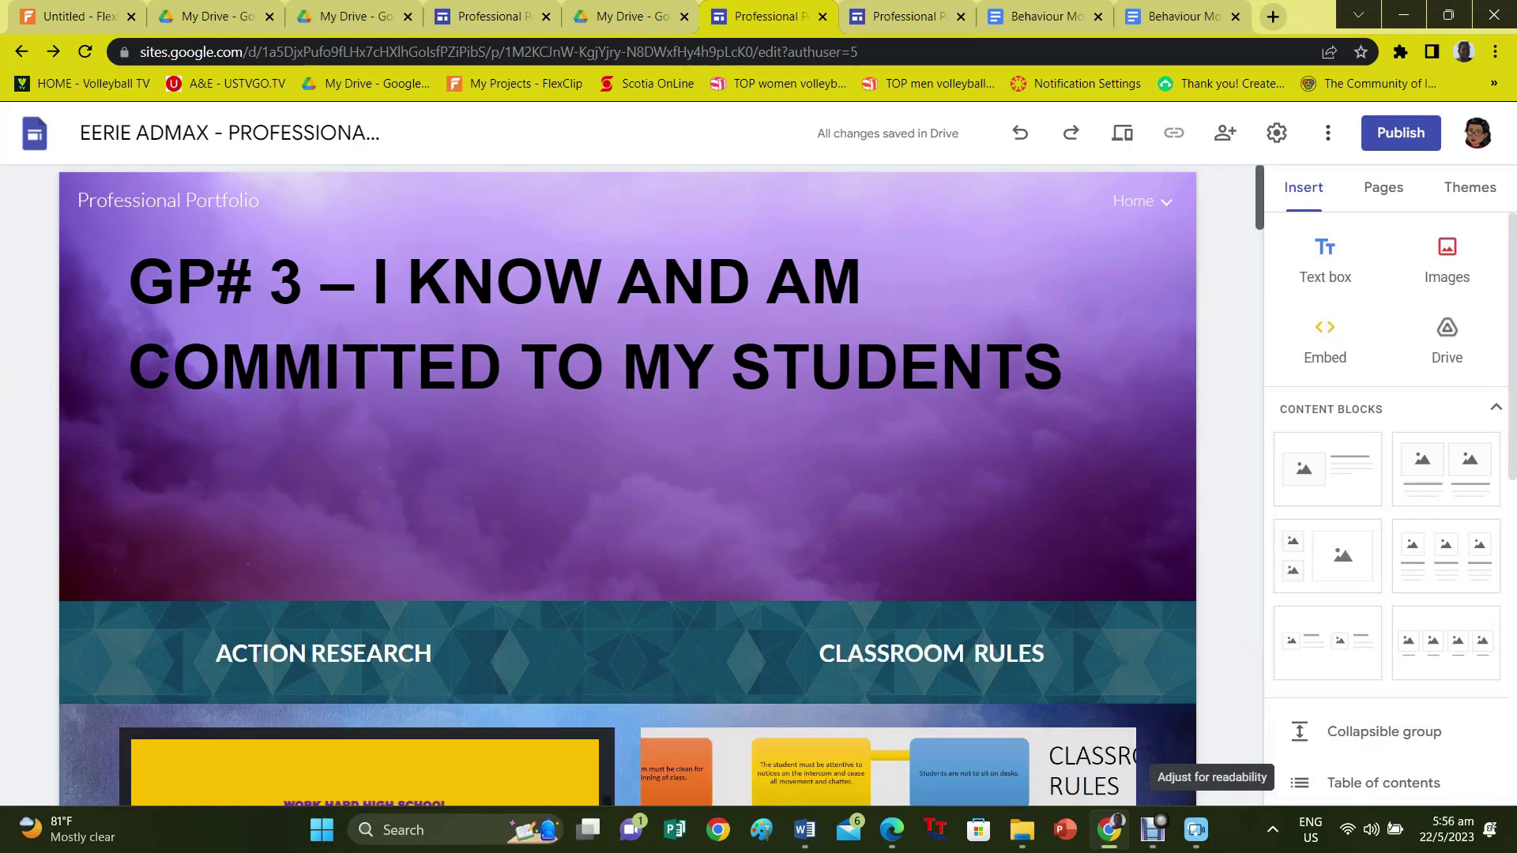
pyautogui.scroll(-5, 1161, 759)
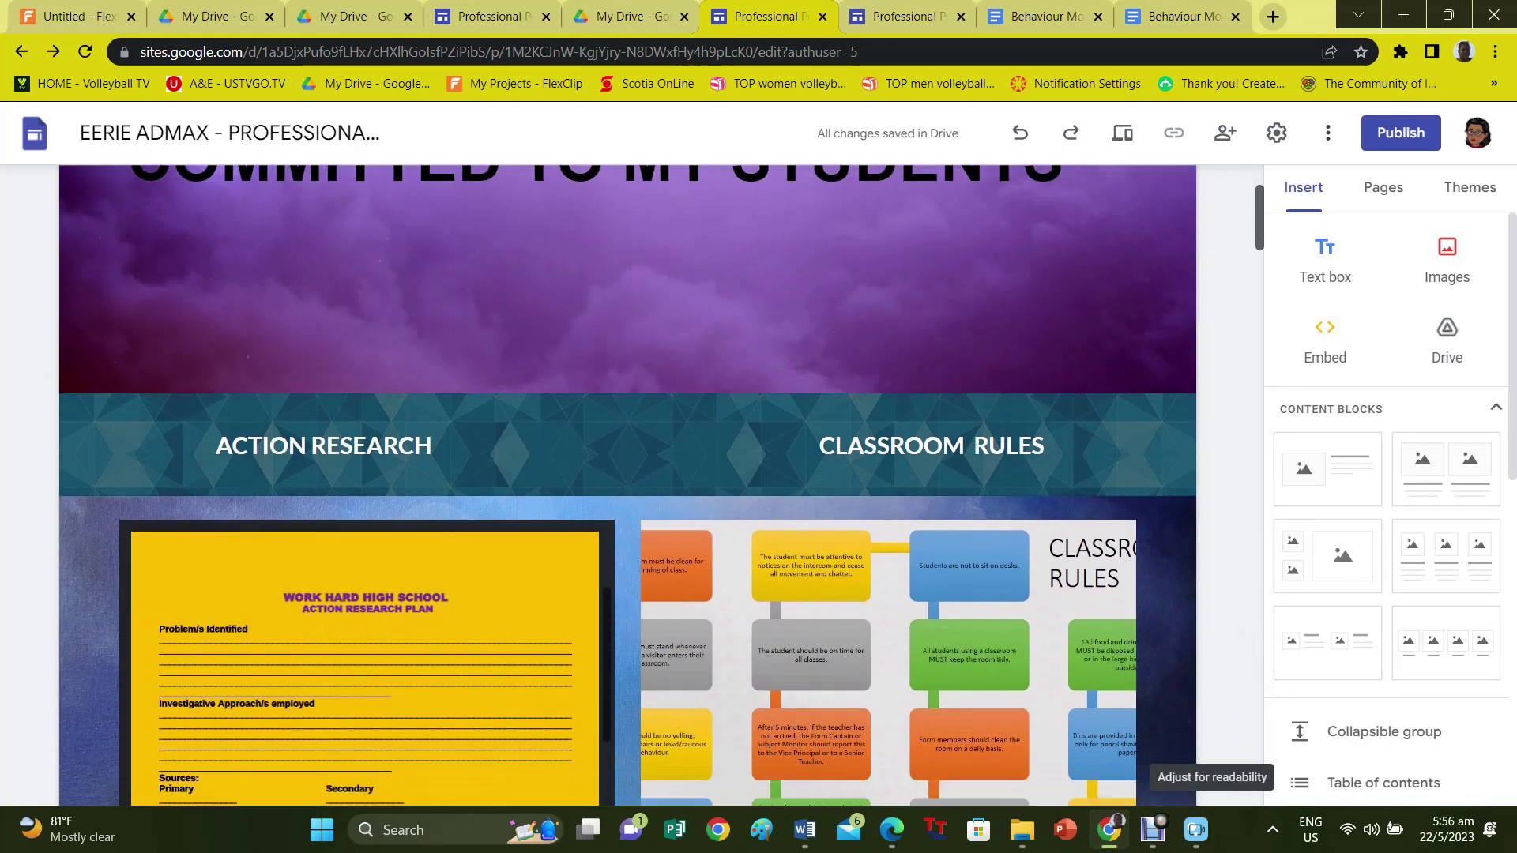
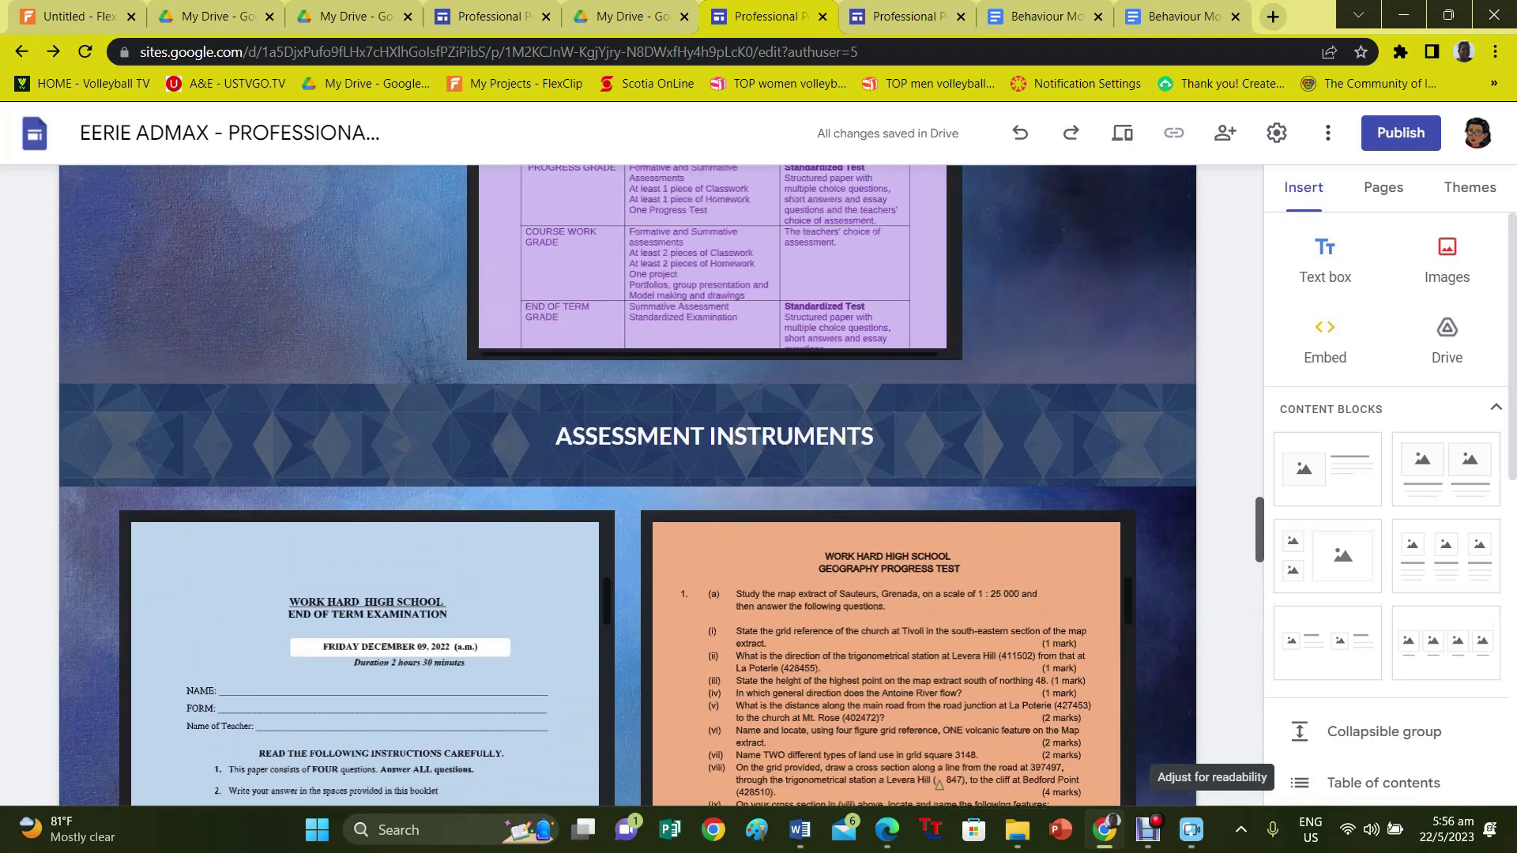
pyautogui.scroll(15, 629, 485)
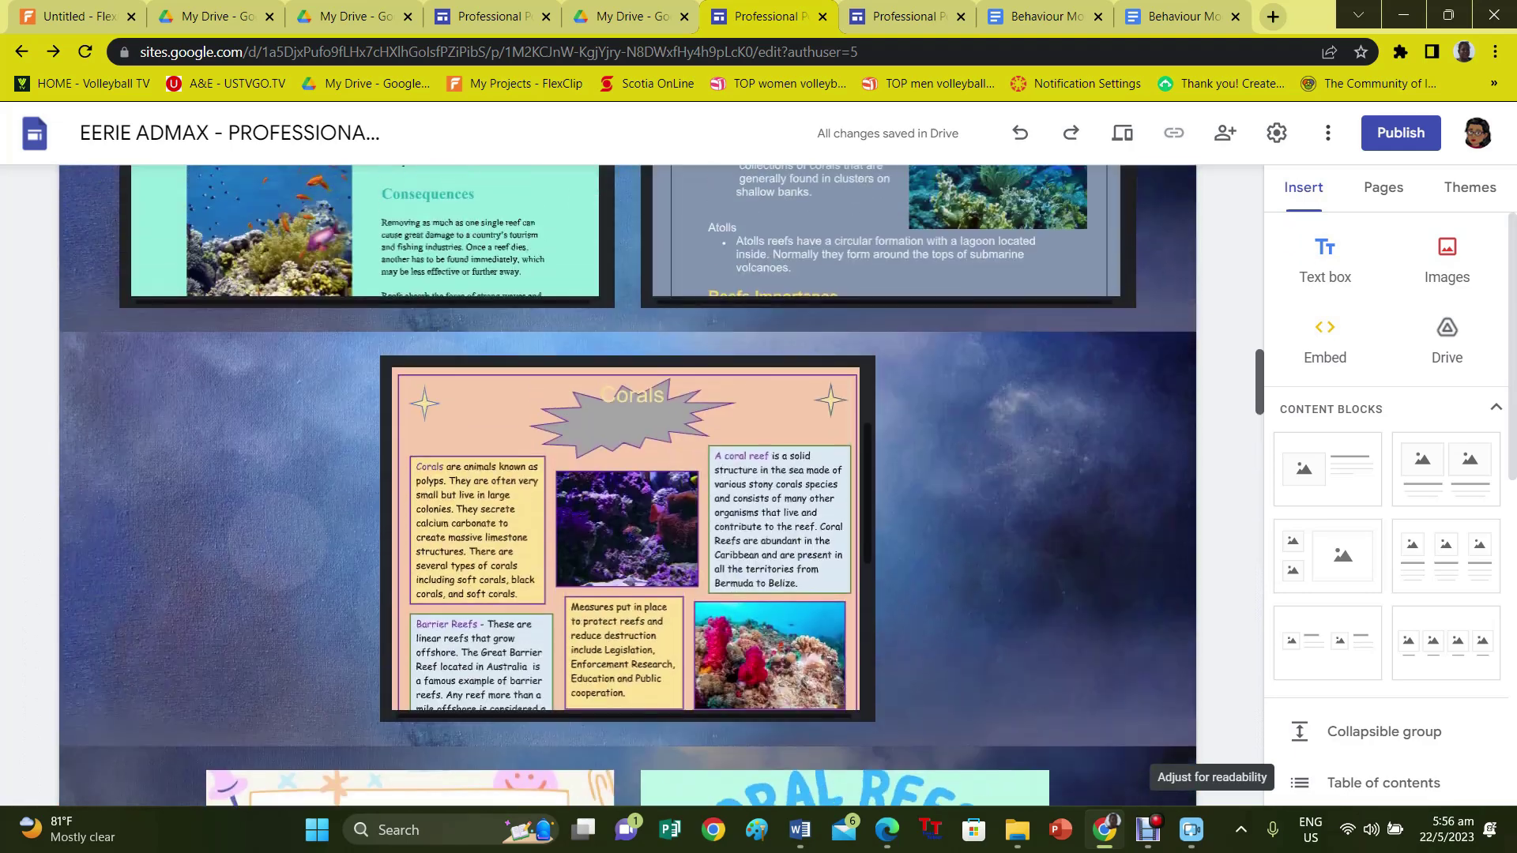
pyautogui.scroll(8, 629, 485)
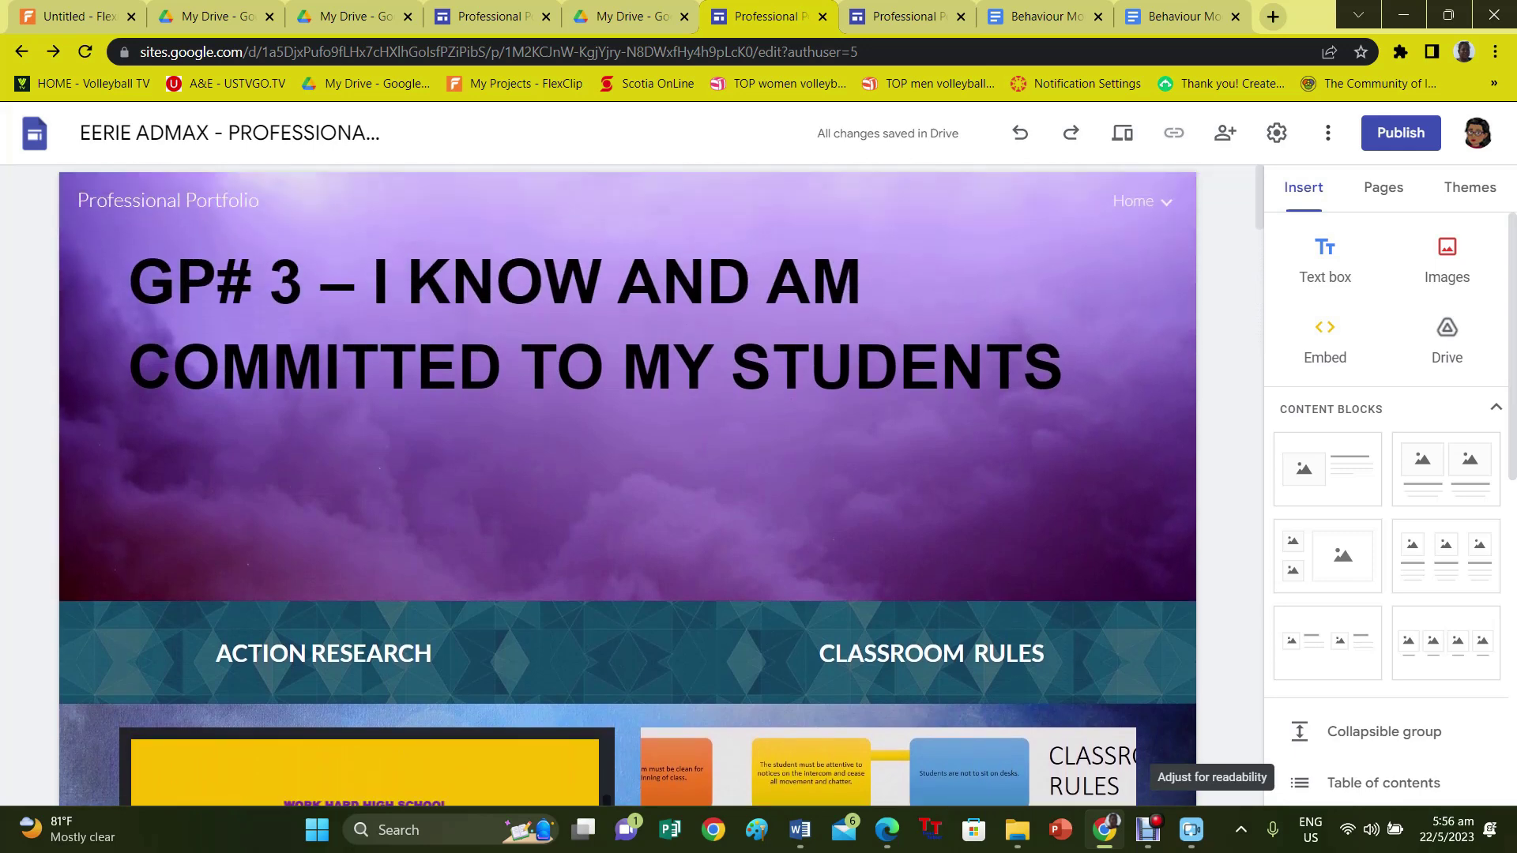
# Open the SECTION E page for GP #4 to view its membership cards section.
pyautogui.moveTo(1141, 200)
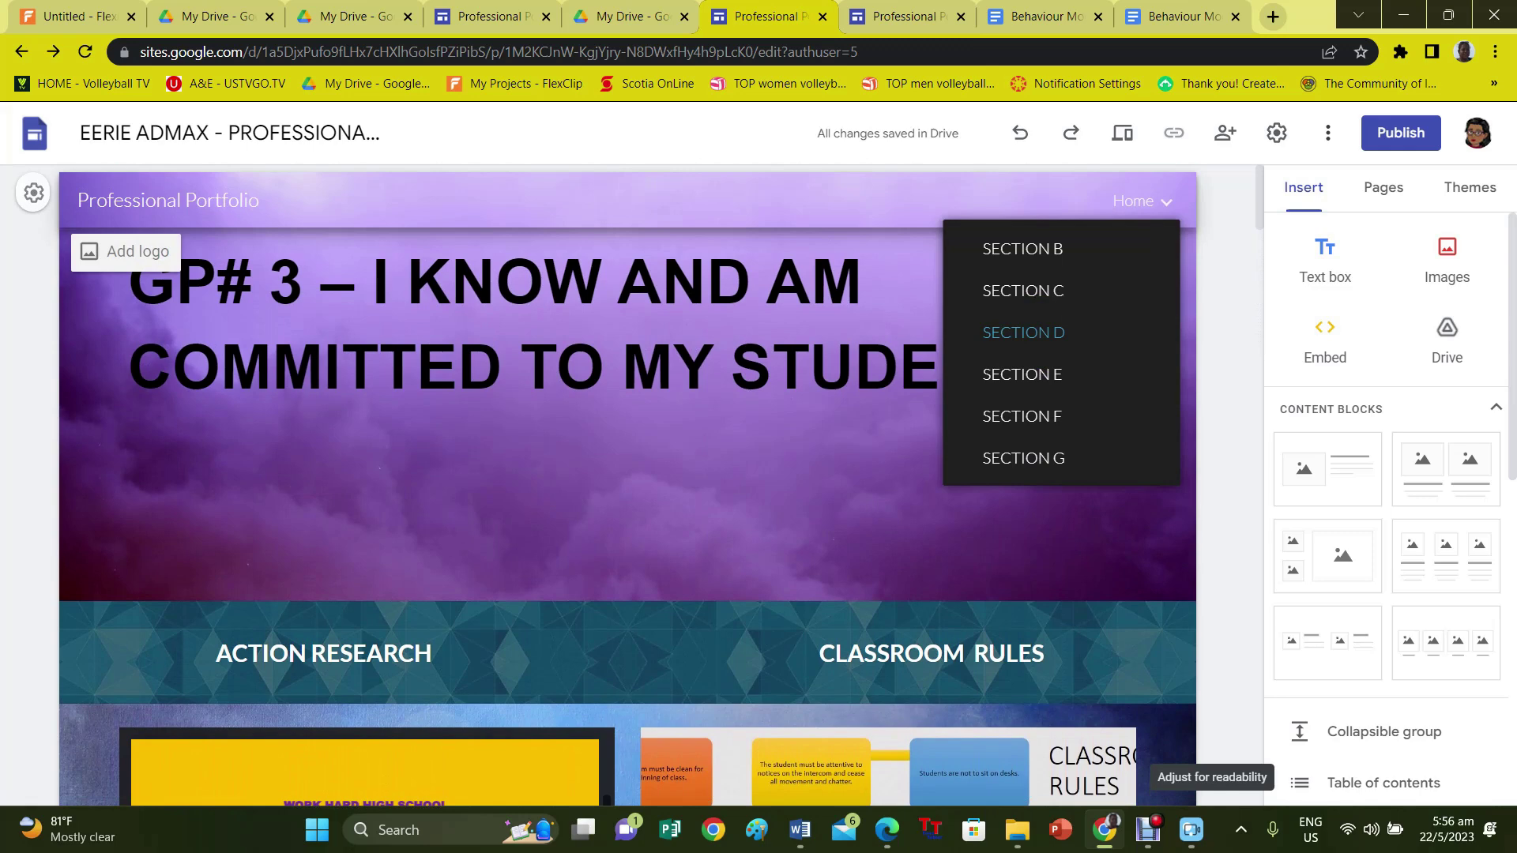
pyautogui.click(1022, 375)
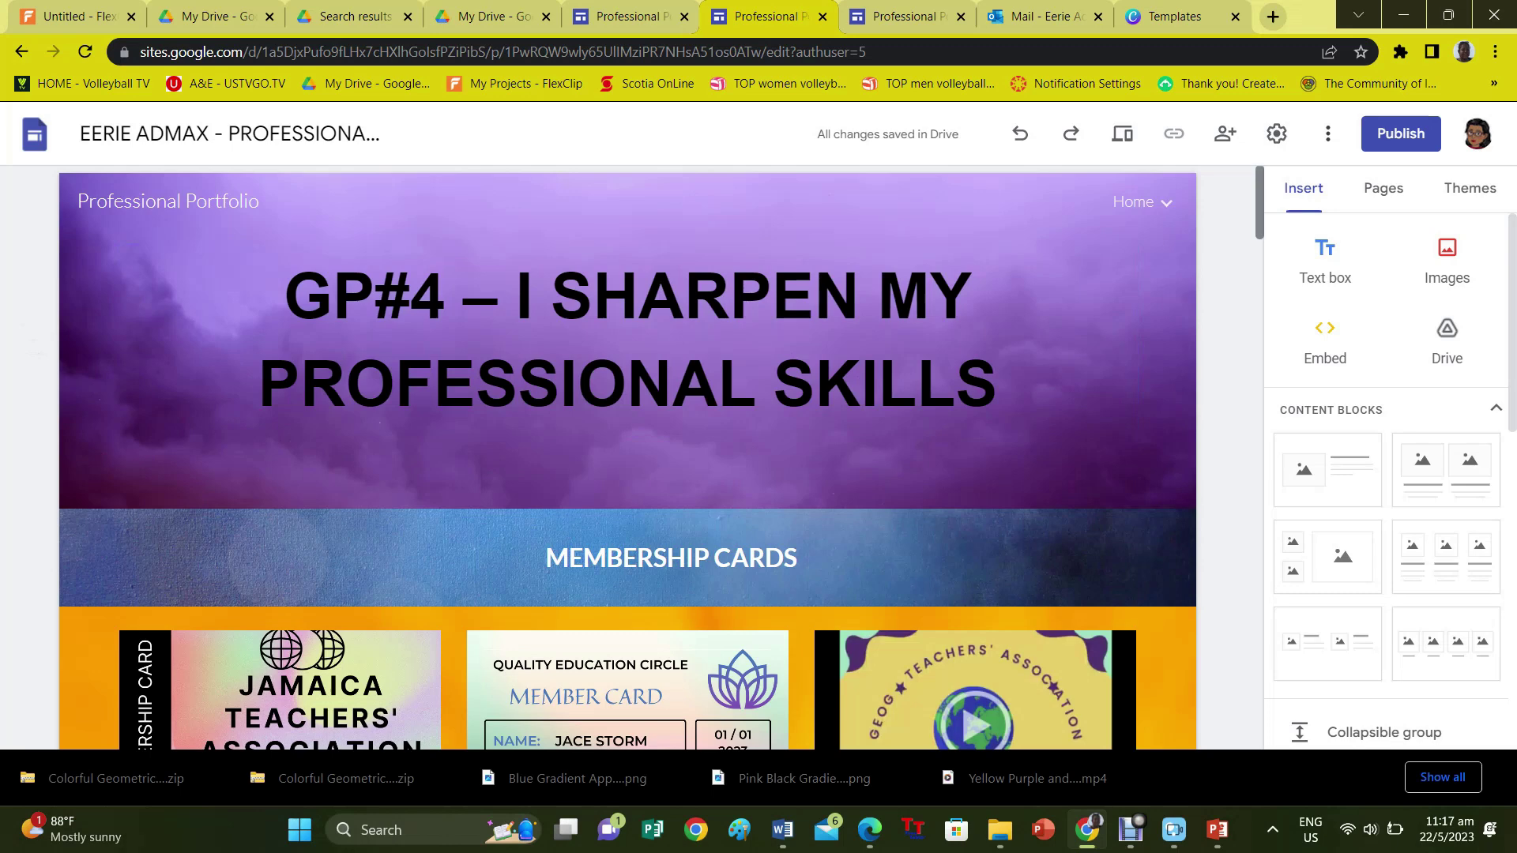
# Review the GP #4 page's membership cards, teacher self-evaluation form, workshop certificates, teacher's logbook and publications sections.
pyautogui.scroll(-6, 628, 459)
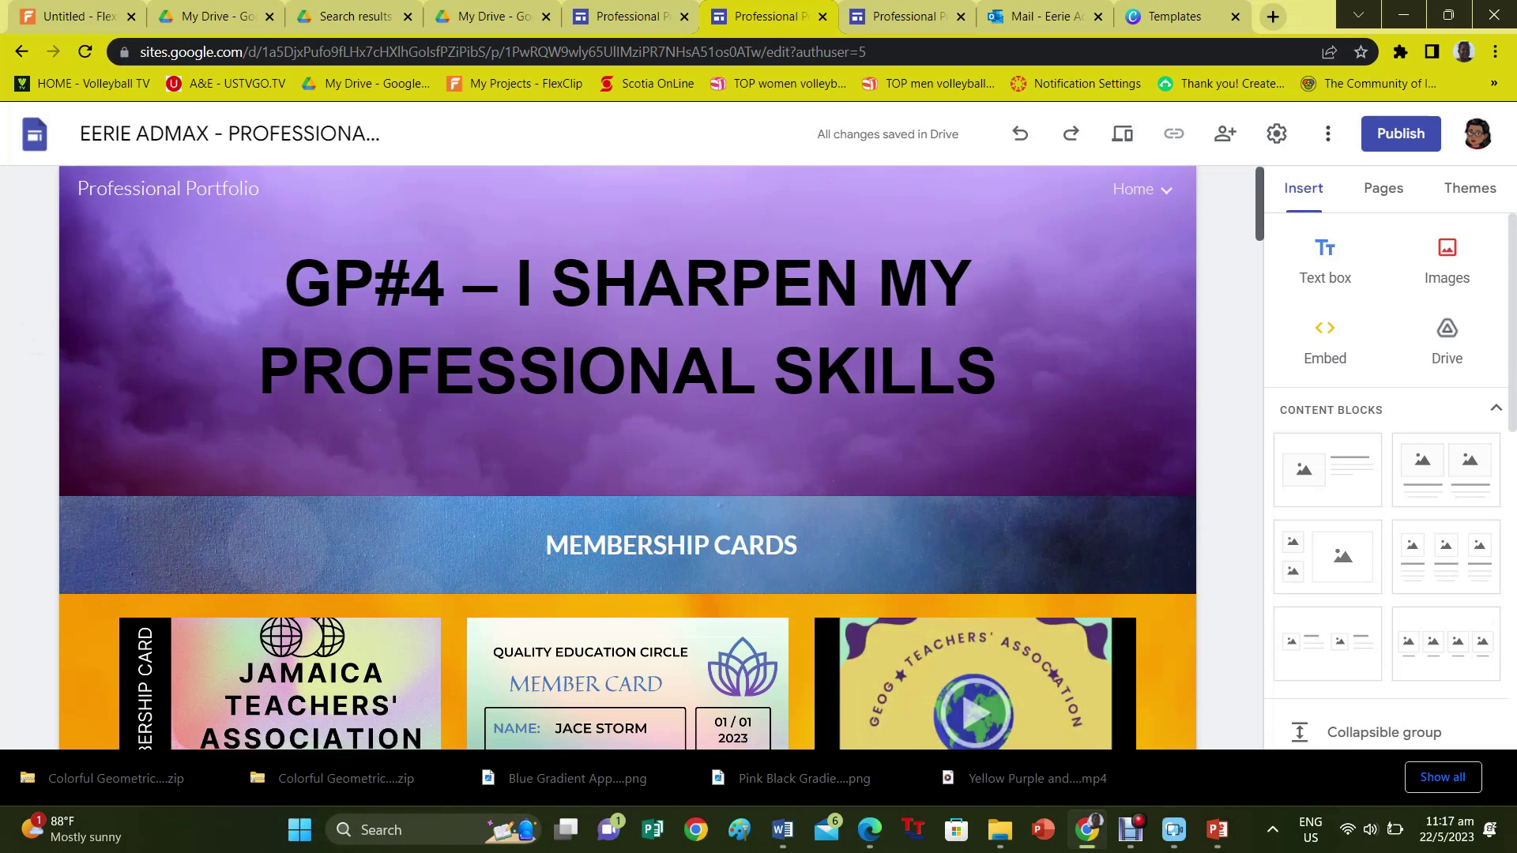
pyautogui.scroll(-8, 628, 459)
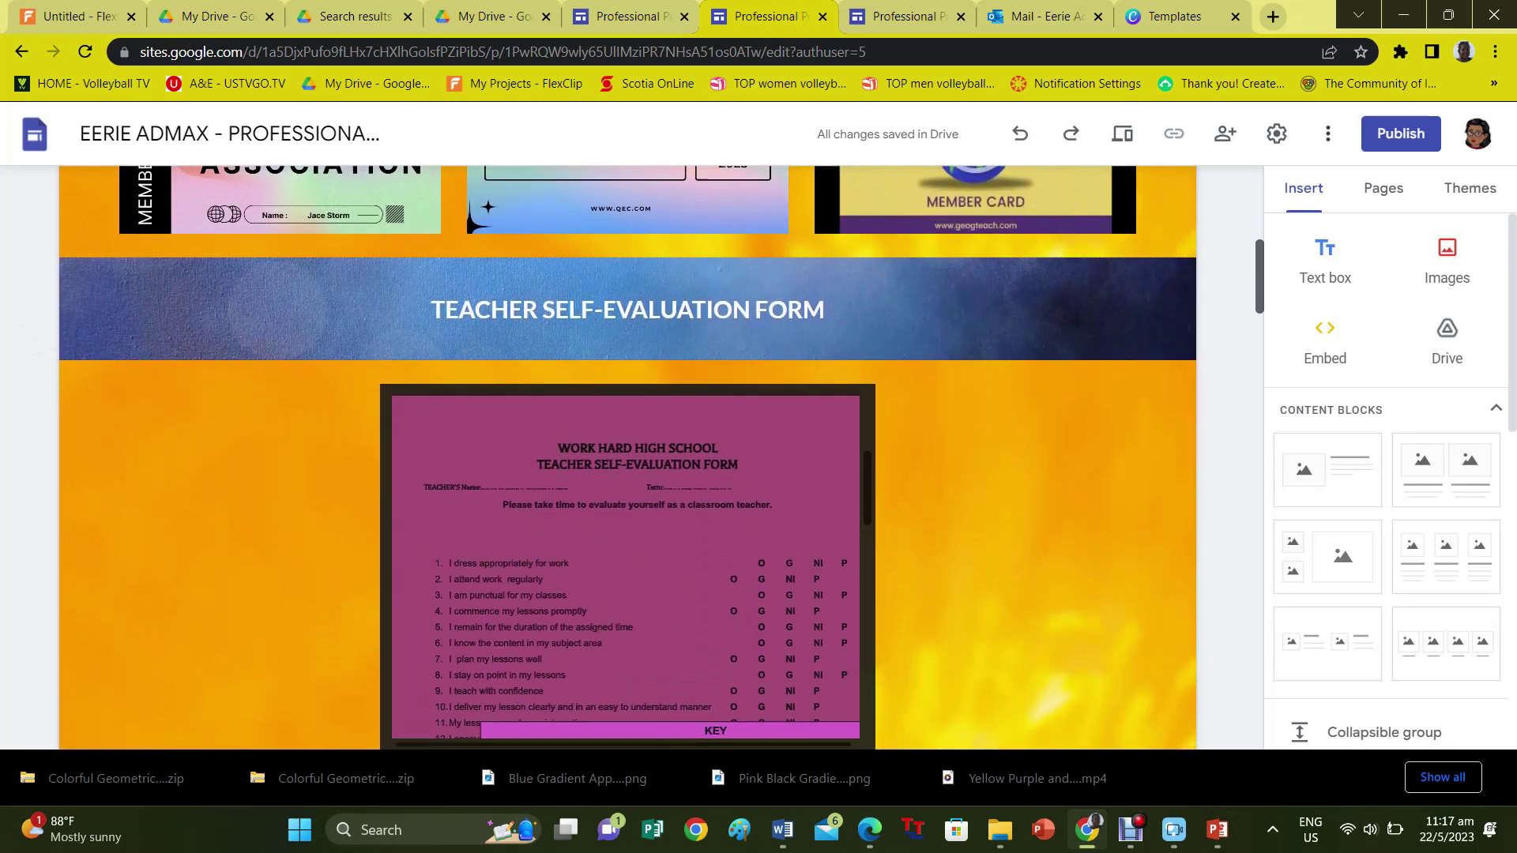
pyautogui.scroll(-8, 628, 459)
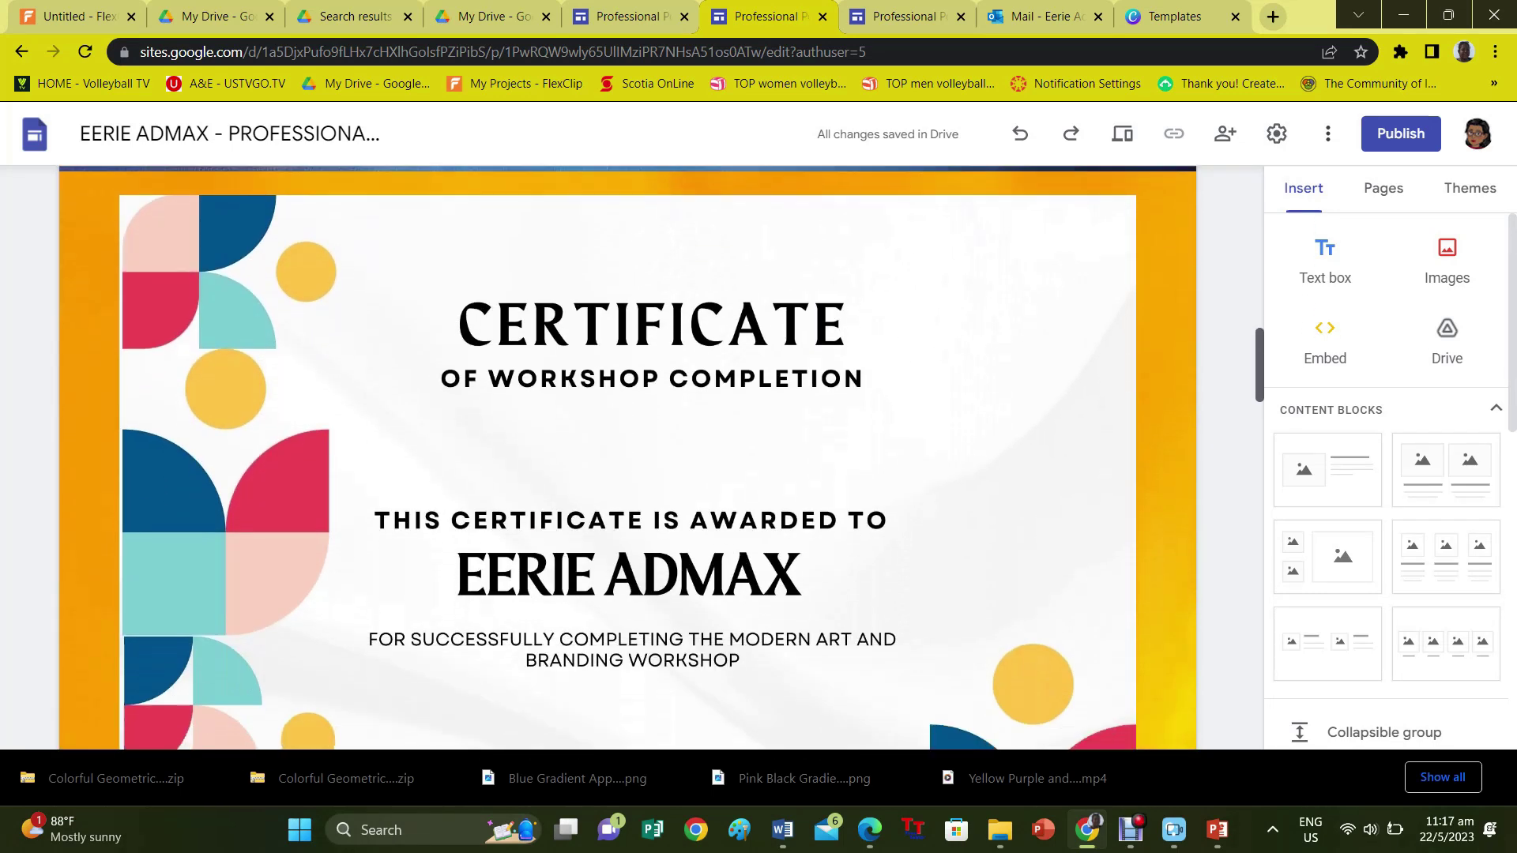
pyautogui.scroll(-5, 629, 459)
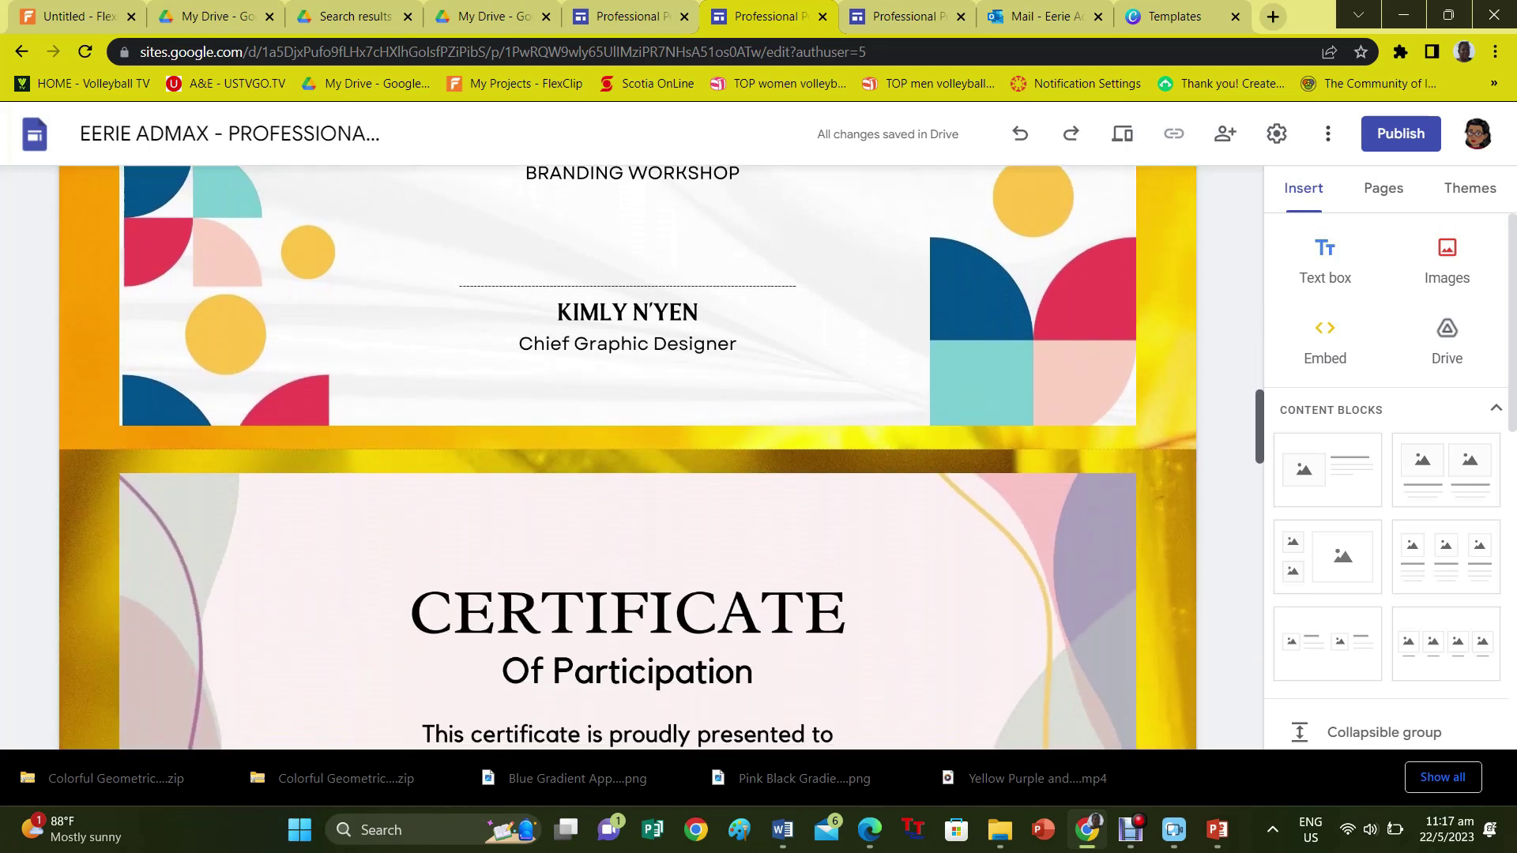
pyautogui.scroll(-6, 629, 460)
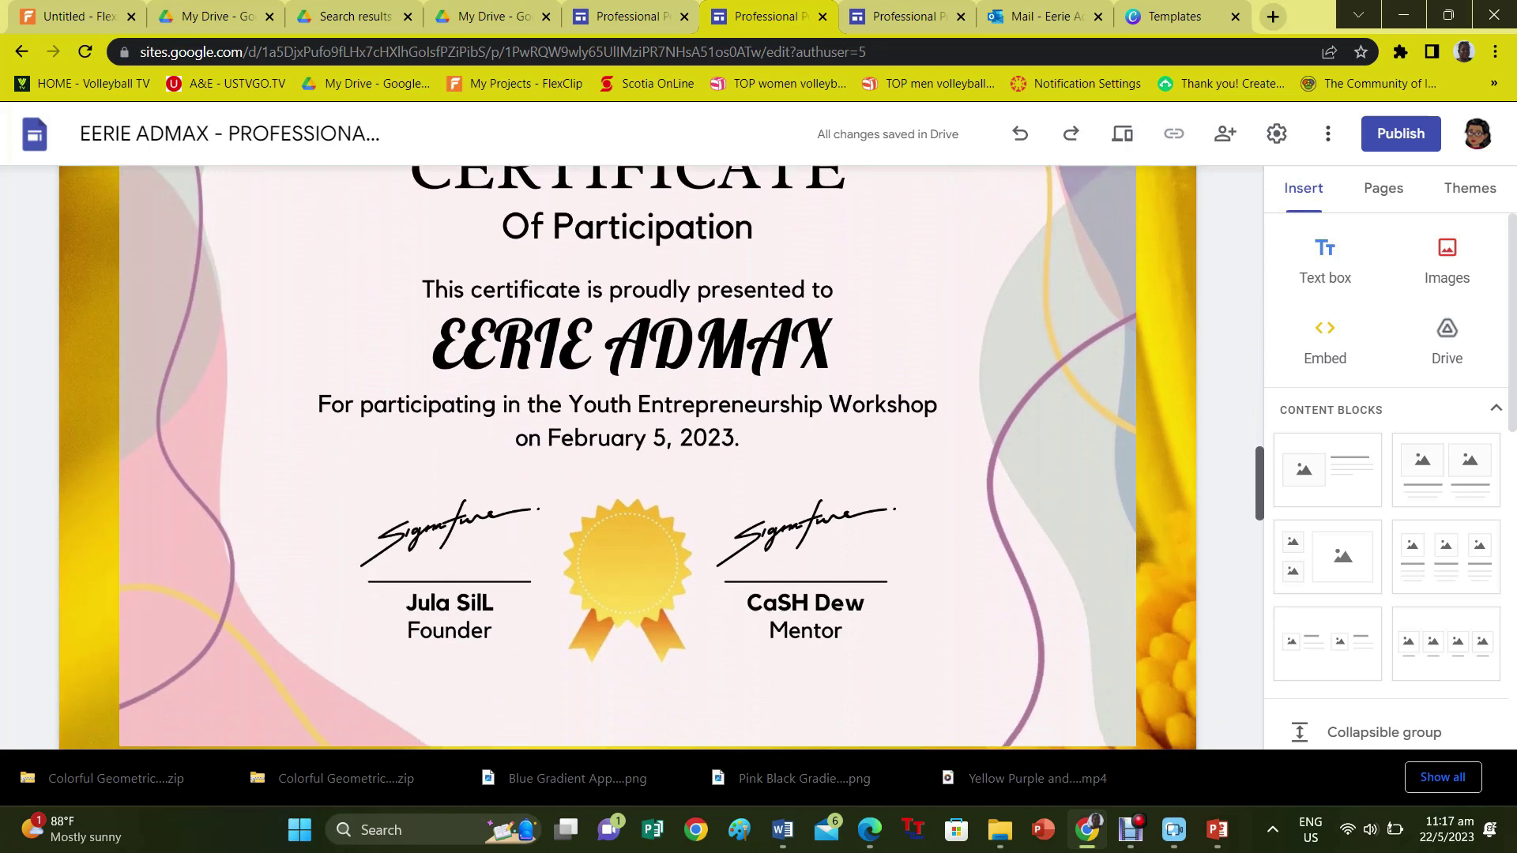
pyautogui.scroll(-8, 628, 459)
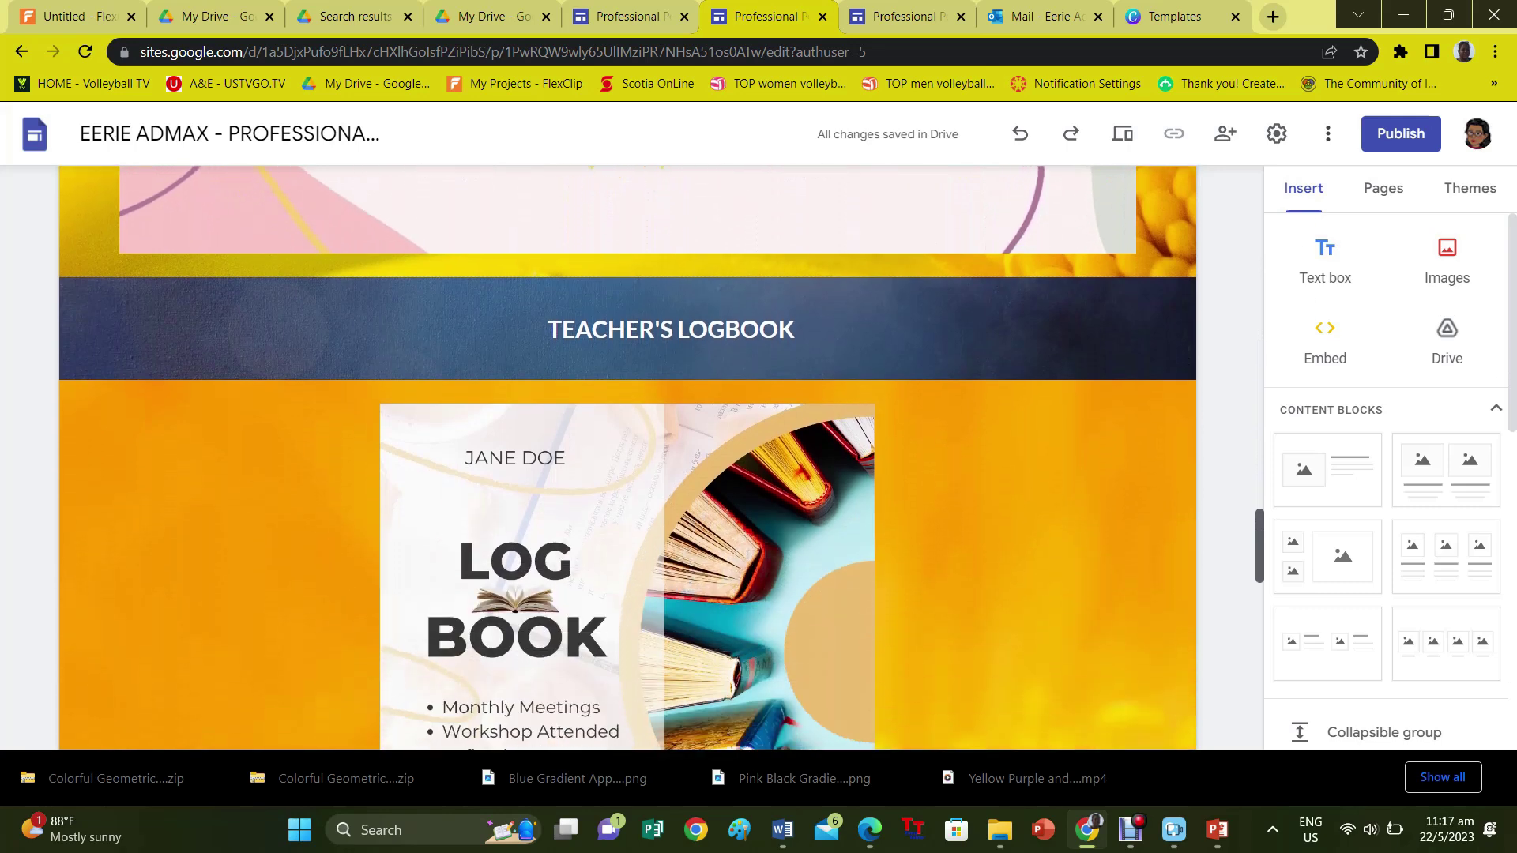
pyautogui.scroll(-7, 629, 458)
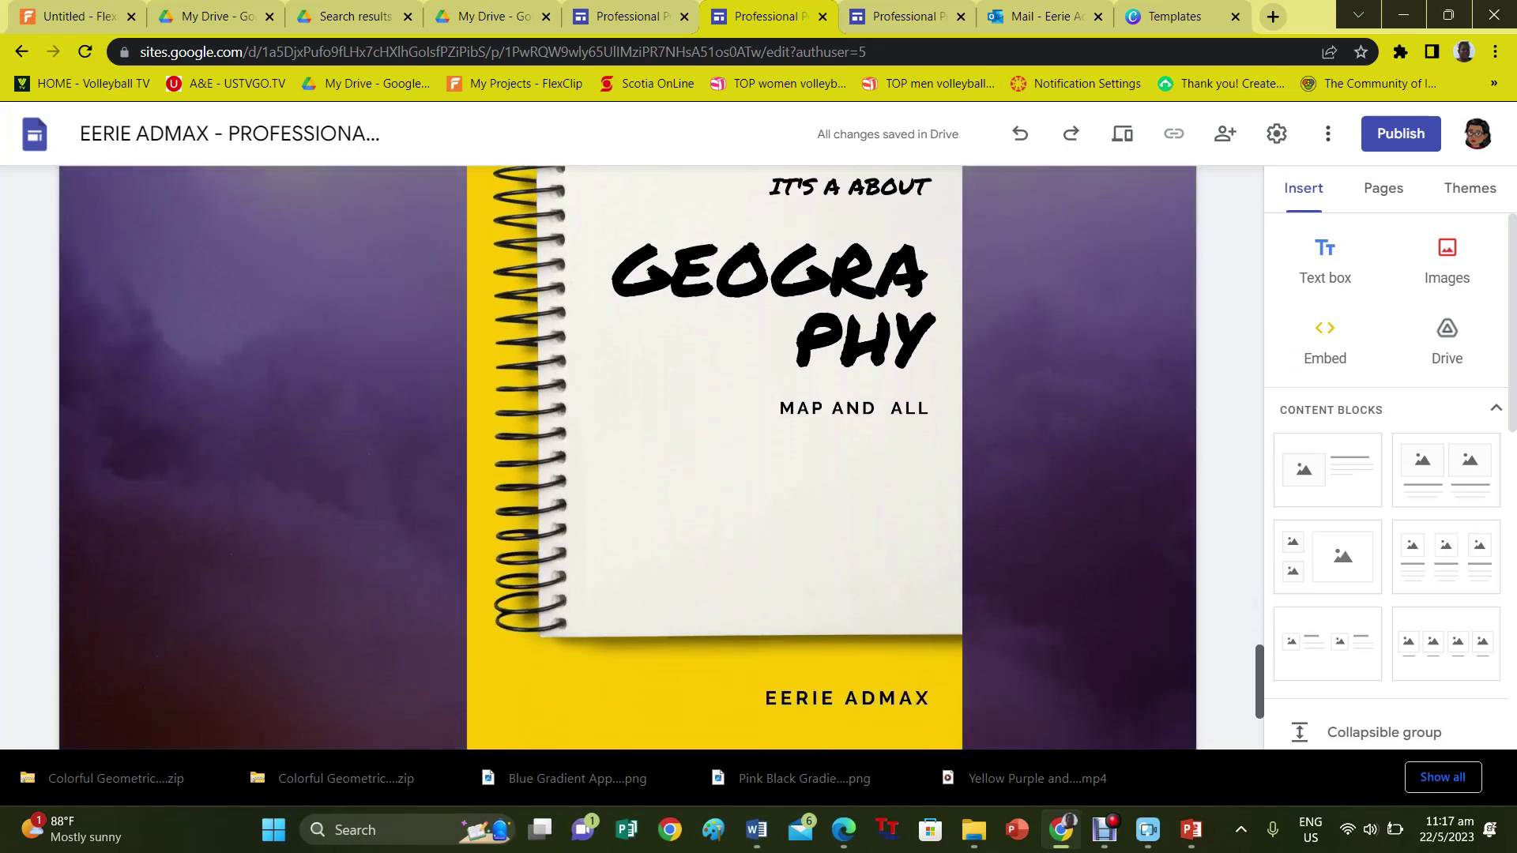
pyautogui.scroll(-1, 629, 459)
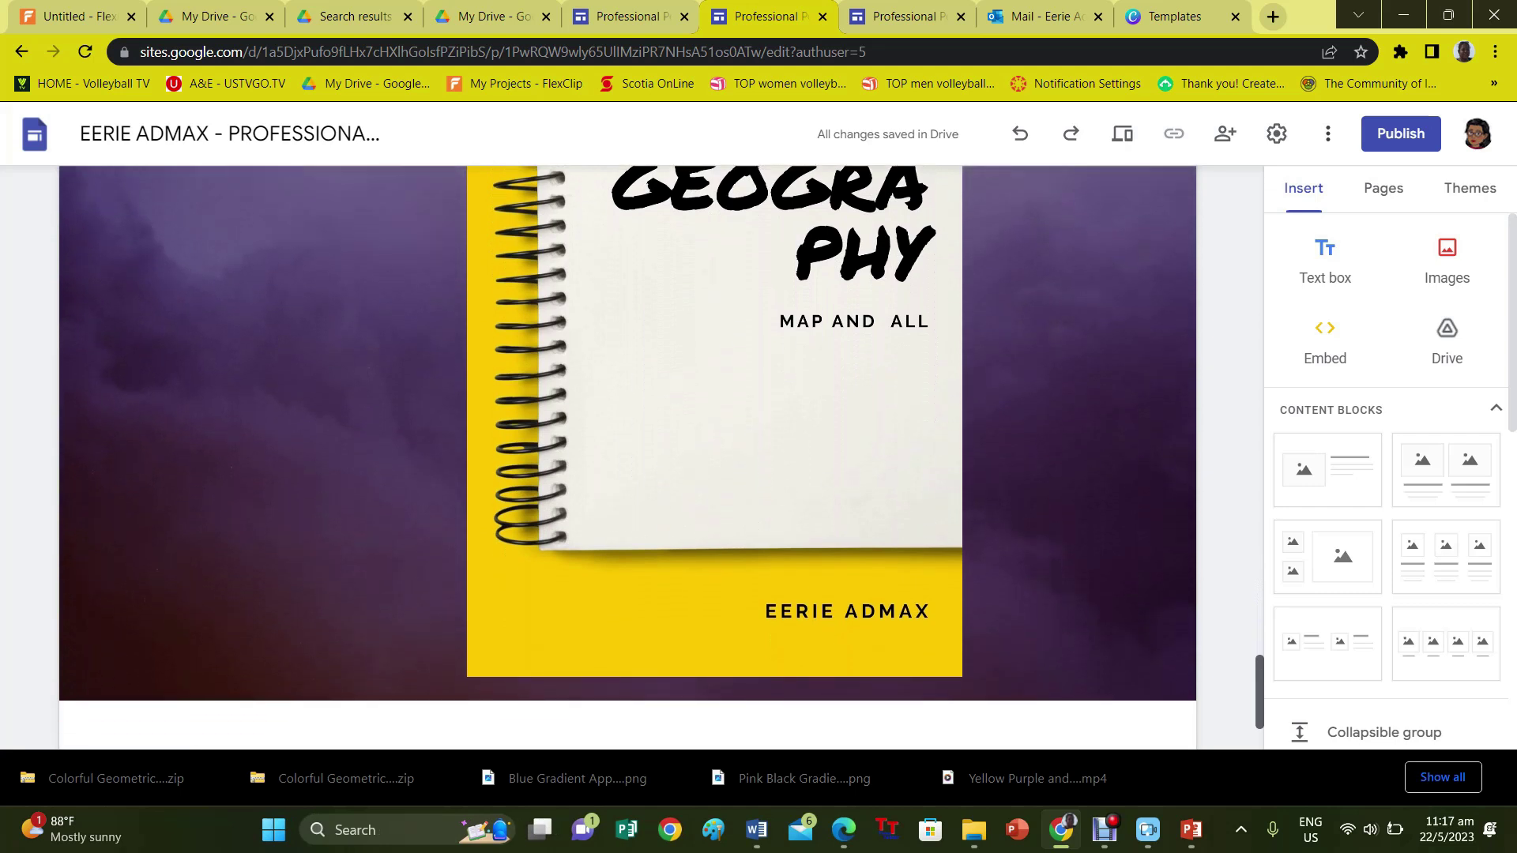
pyautogui.scroll(7, 628, 458)
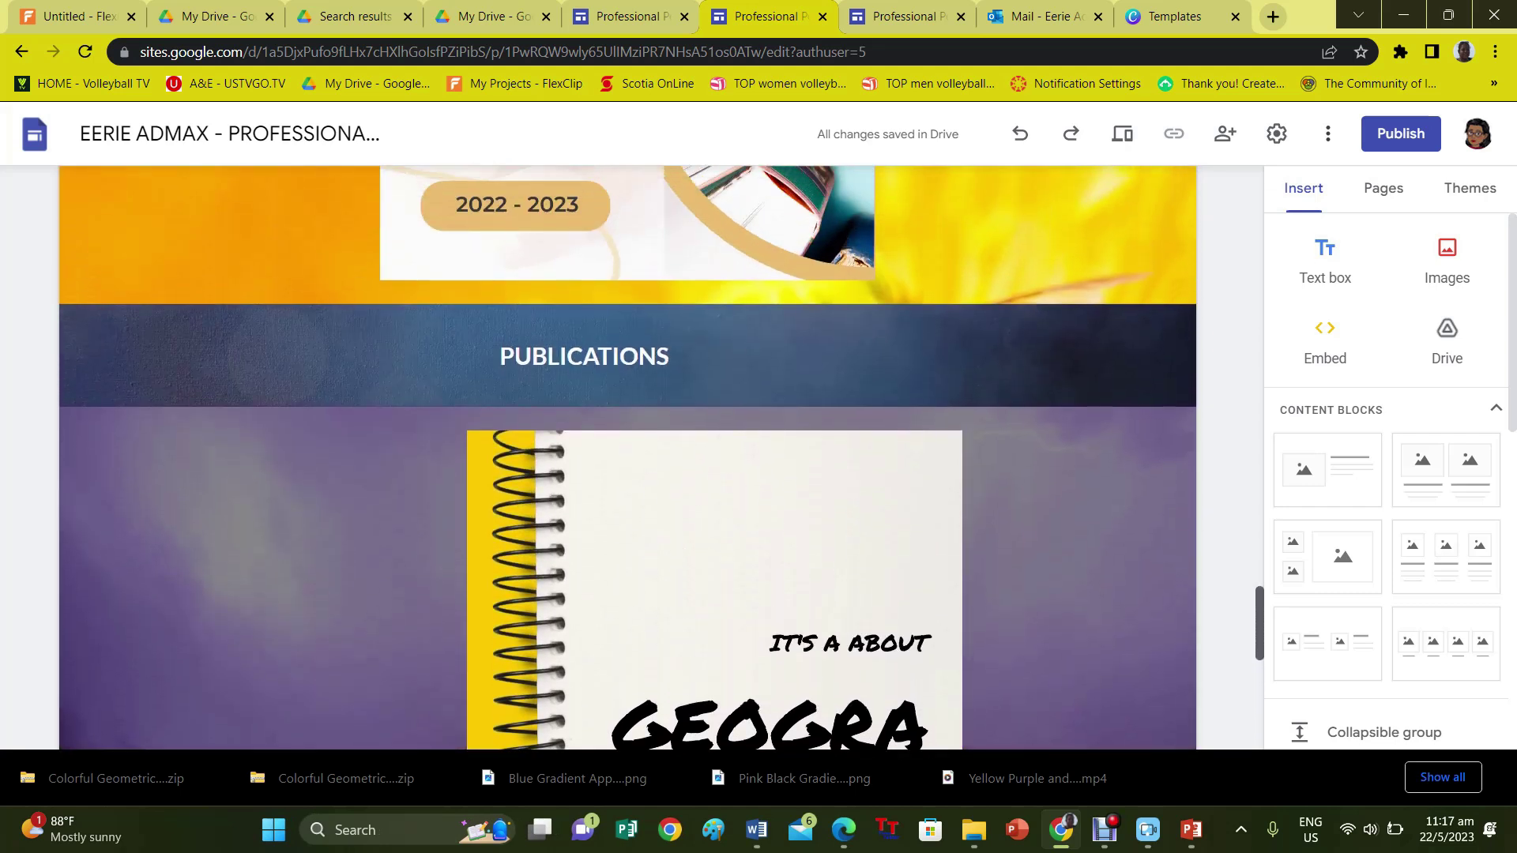
pyautogui.scroll(4, 629, 459)
pyautogui.scroll(7, 628, 459)
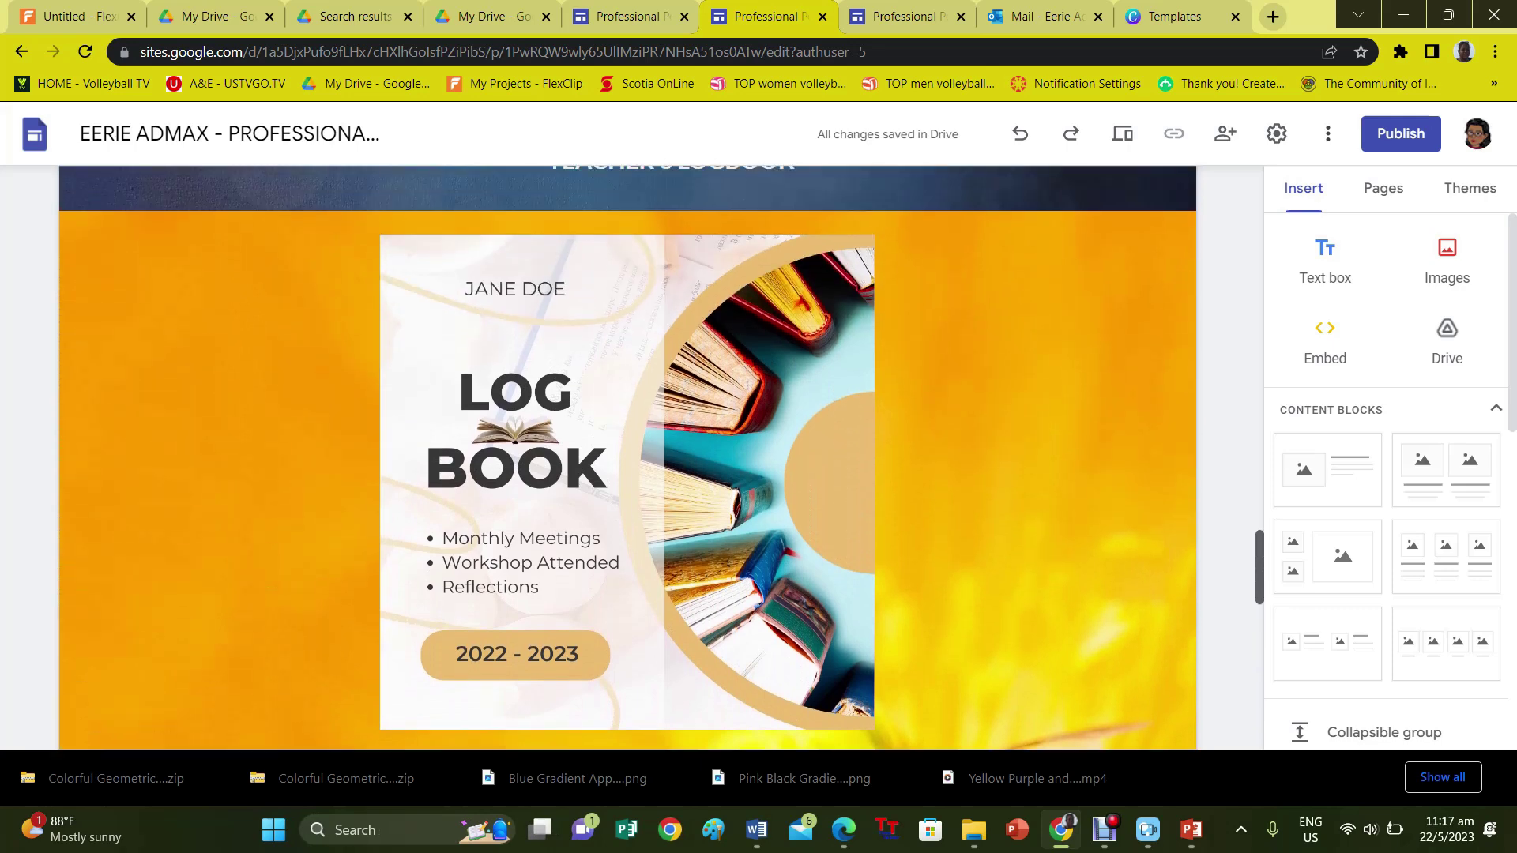
pyautogui.scroll(11, 629, 458)
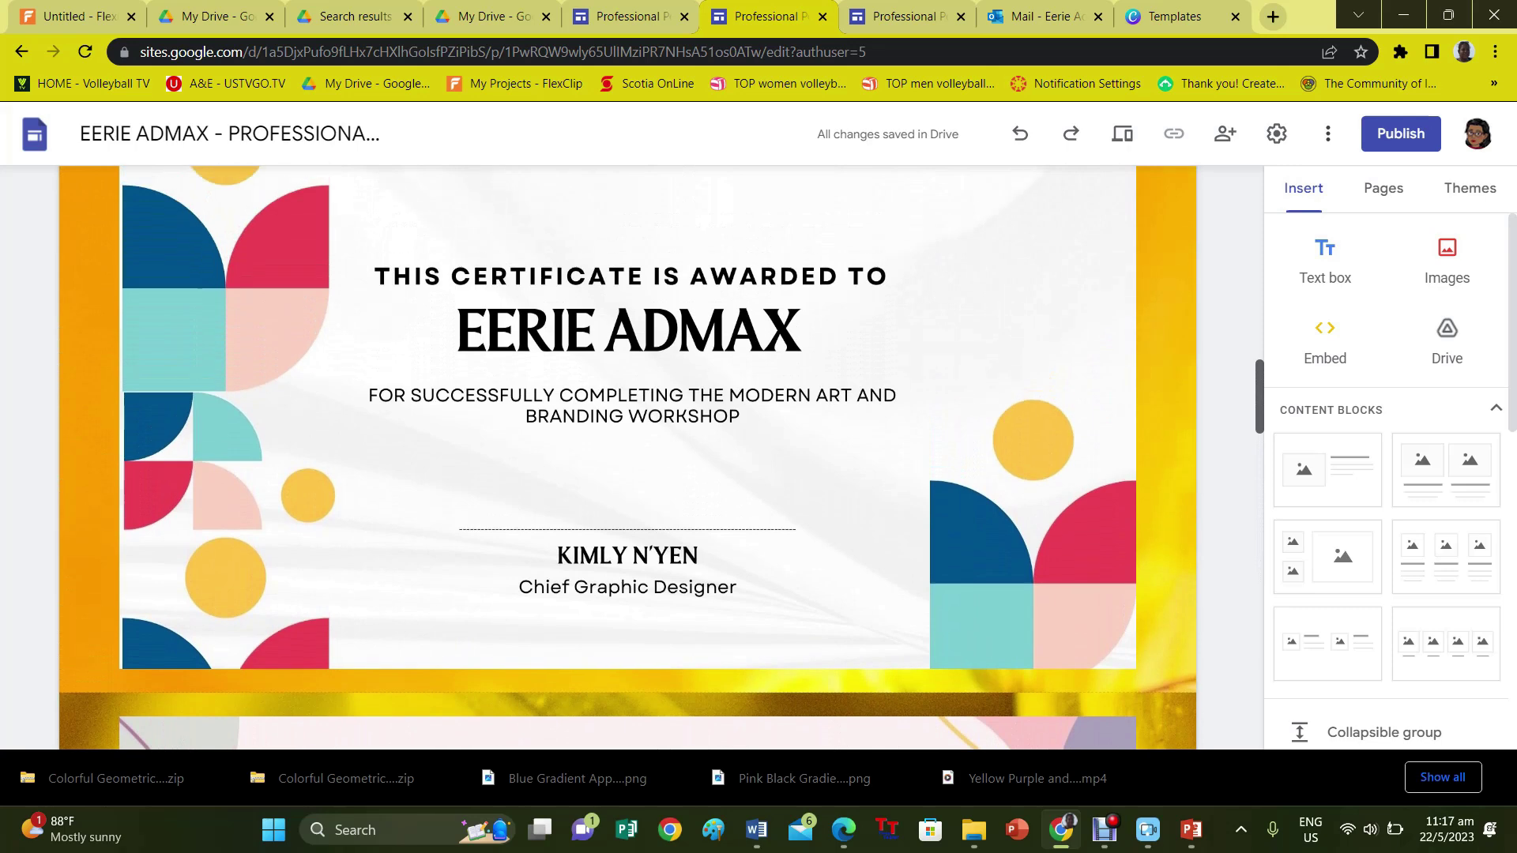
pyautogui.scroll(10, 628, 458)
pyautogui.scroll(6, 629, 459)
pyautogui.scroll(4, 628, 459)
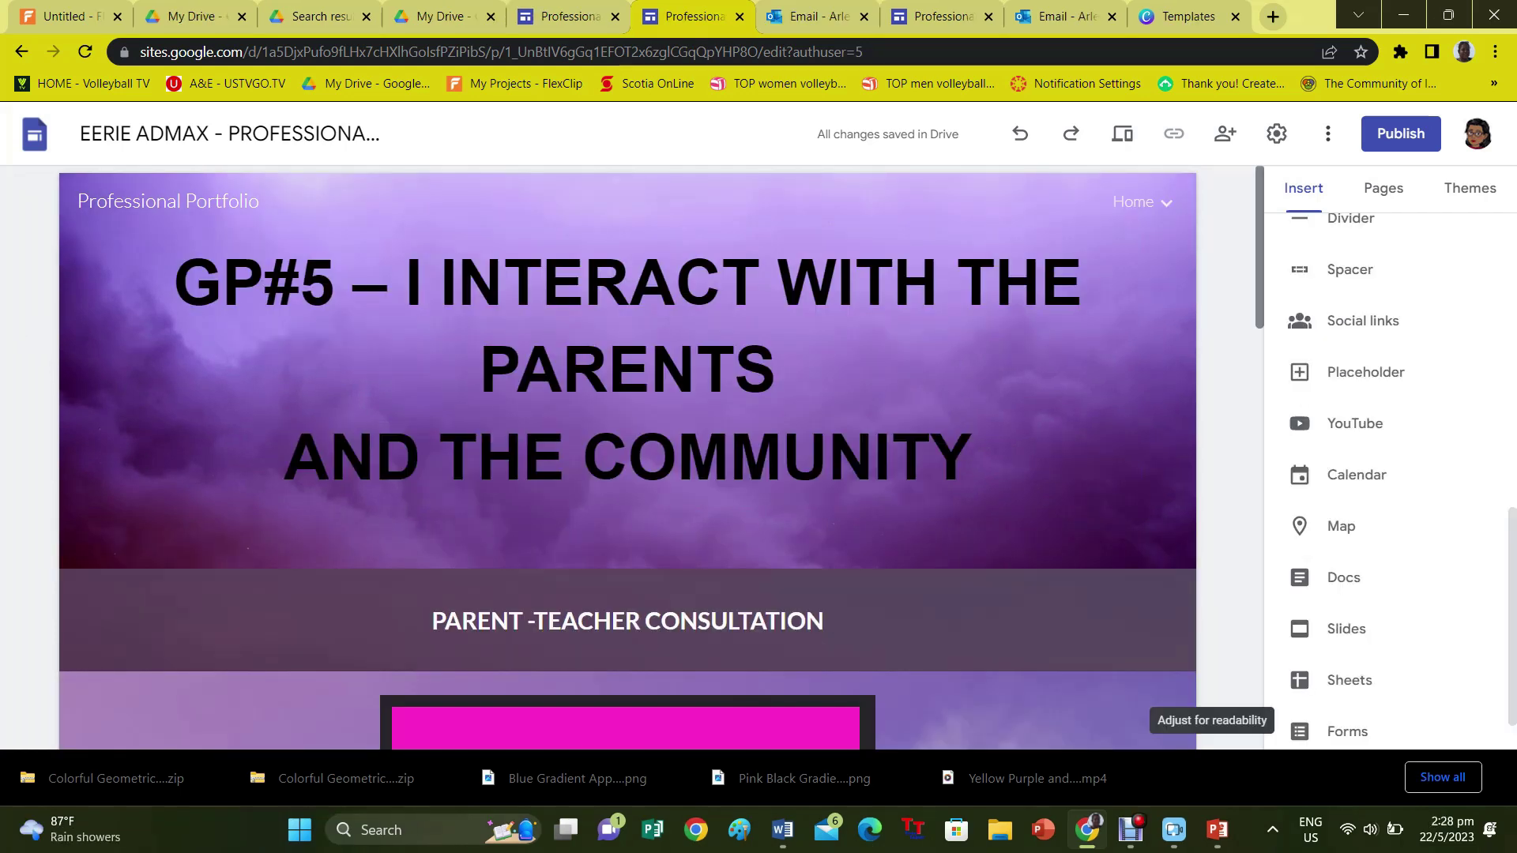
# Review the GP #5 page's parent-teacher consultation, email links and community involvement sections.
pyautogui.scroll(-4, 628, 457)
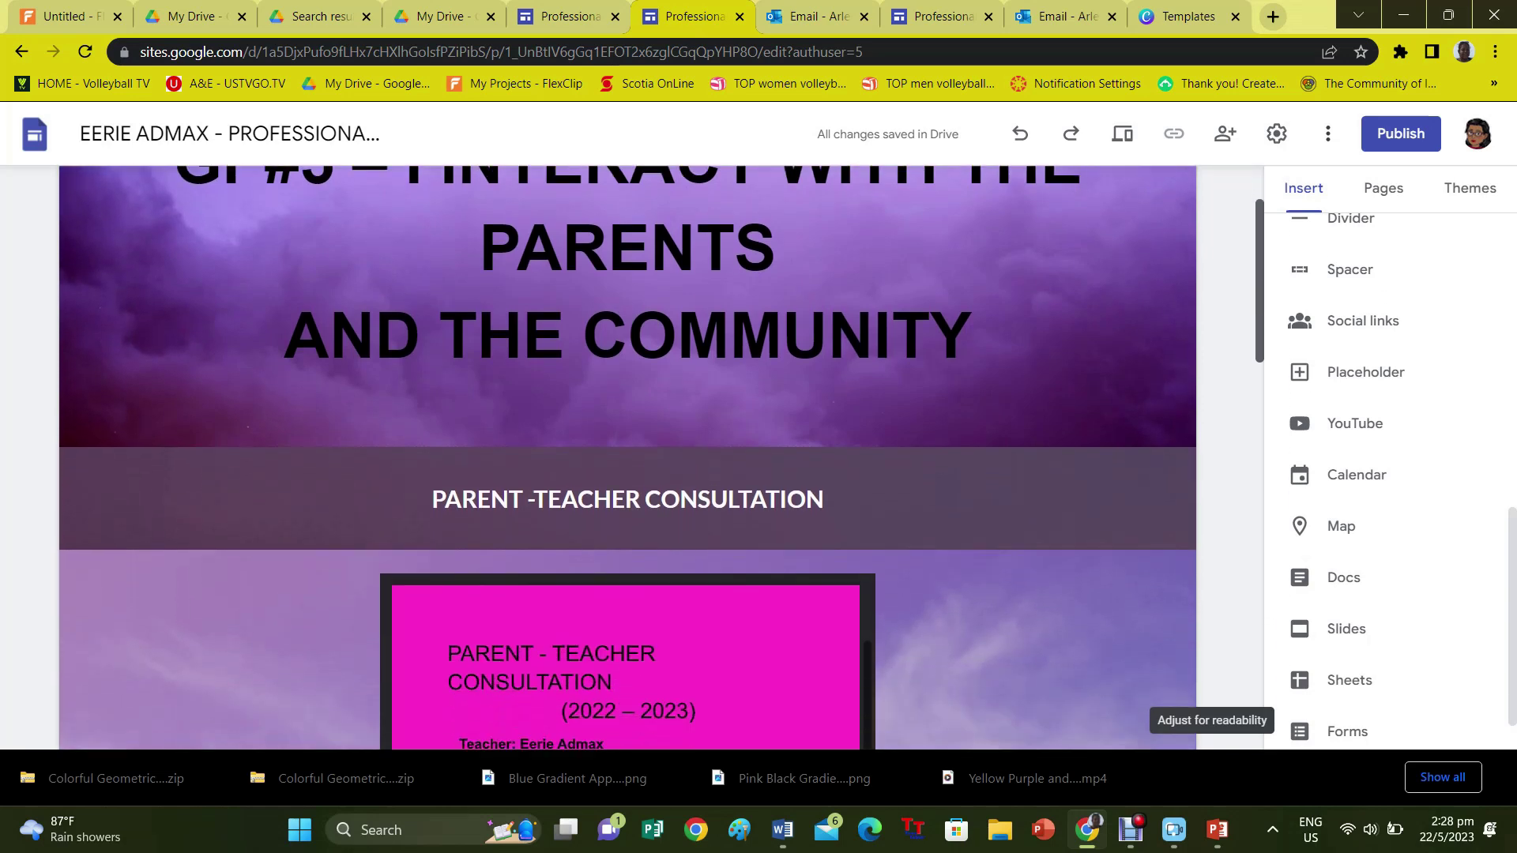
pyautogui.scroll(-6, 629, 456)
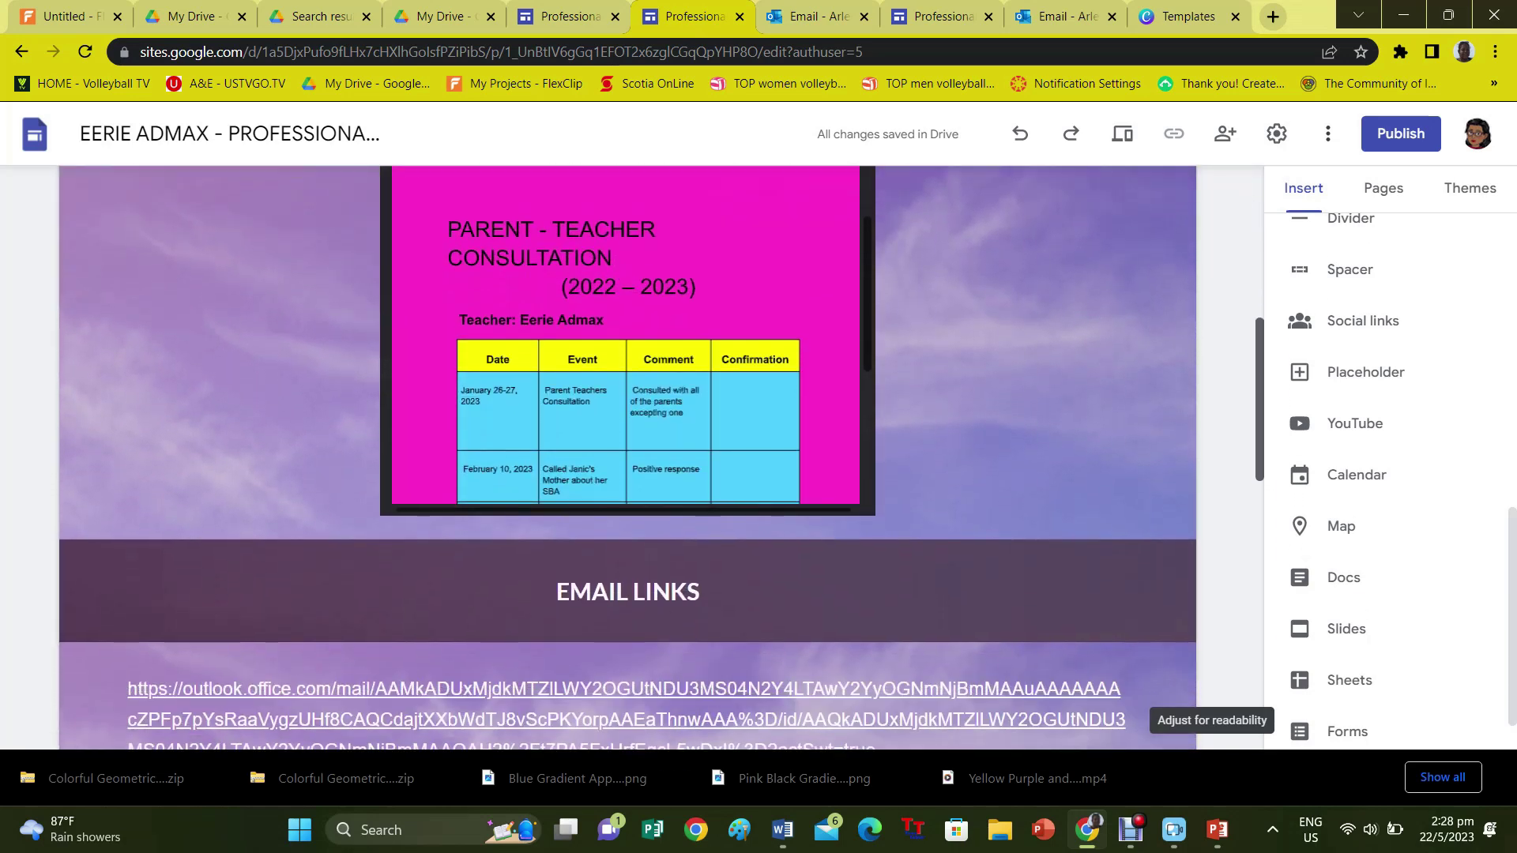
pyautogui.scroll(-6, 629, 456)
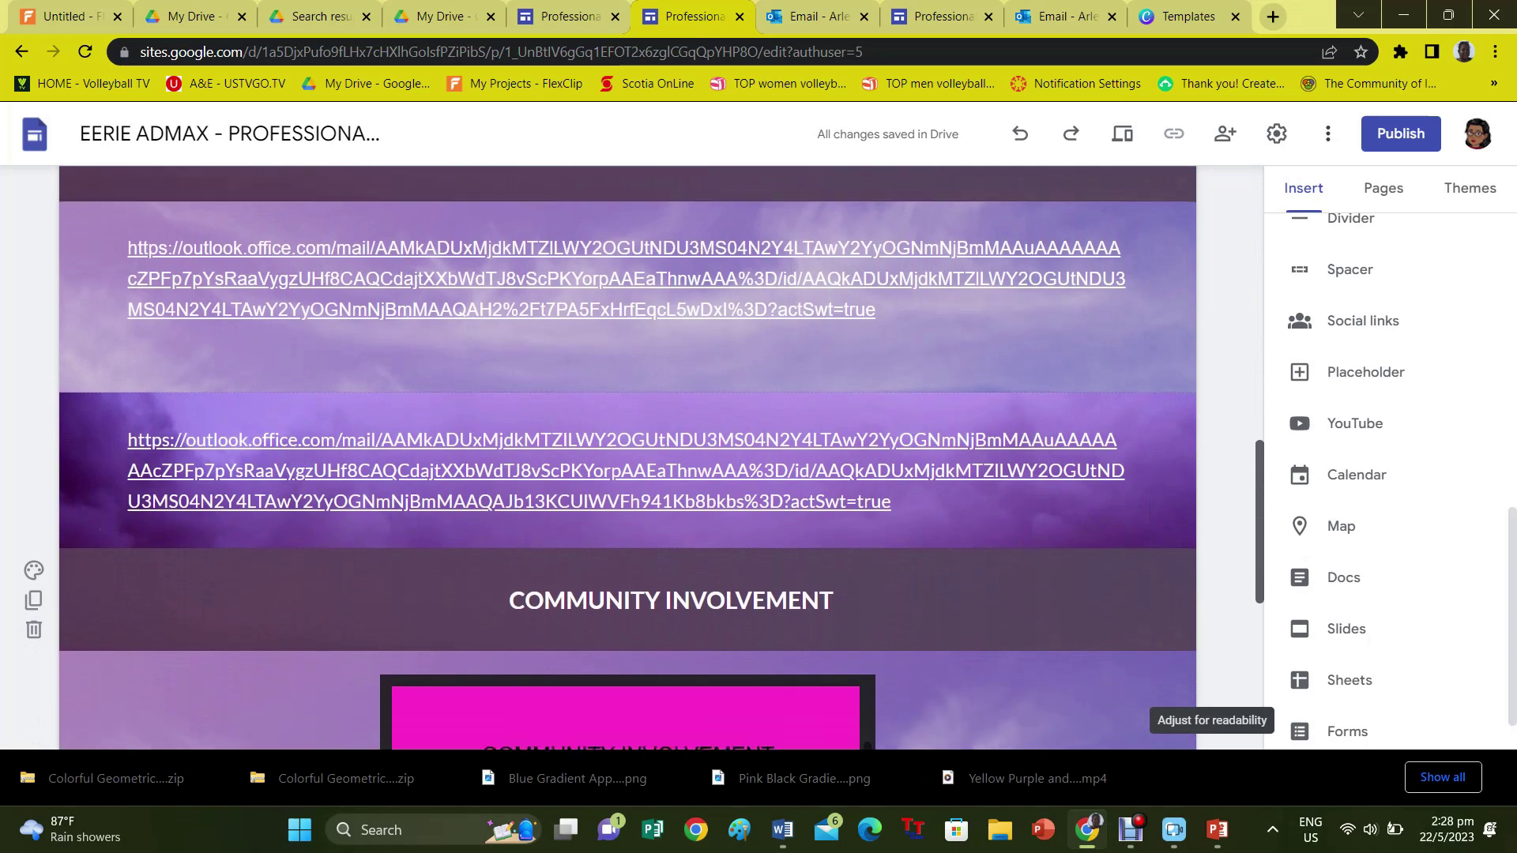
pyautogui.scroll(-2, 628, 456)
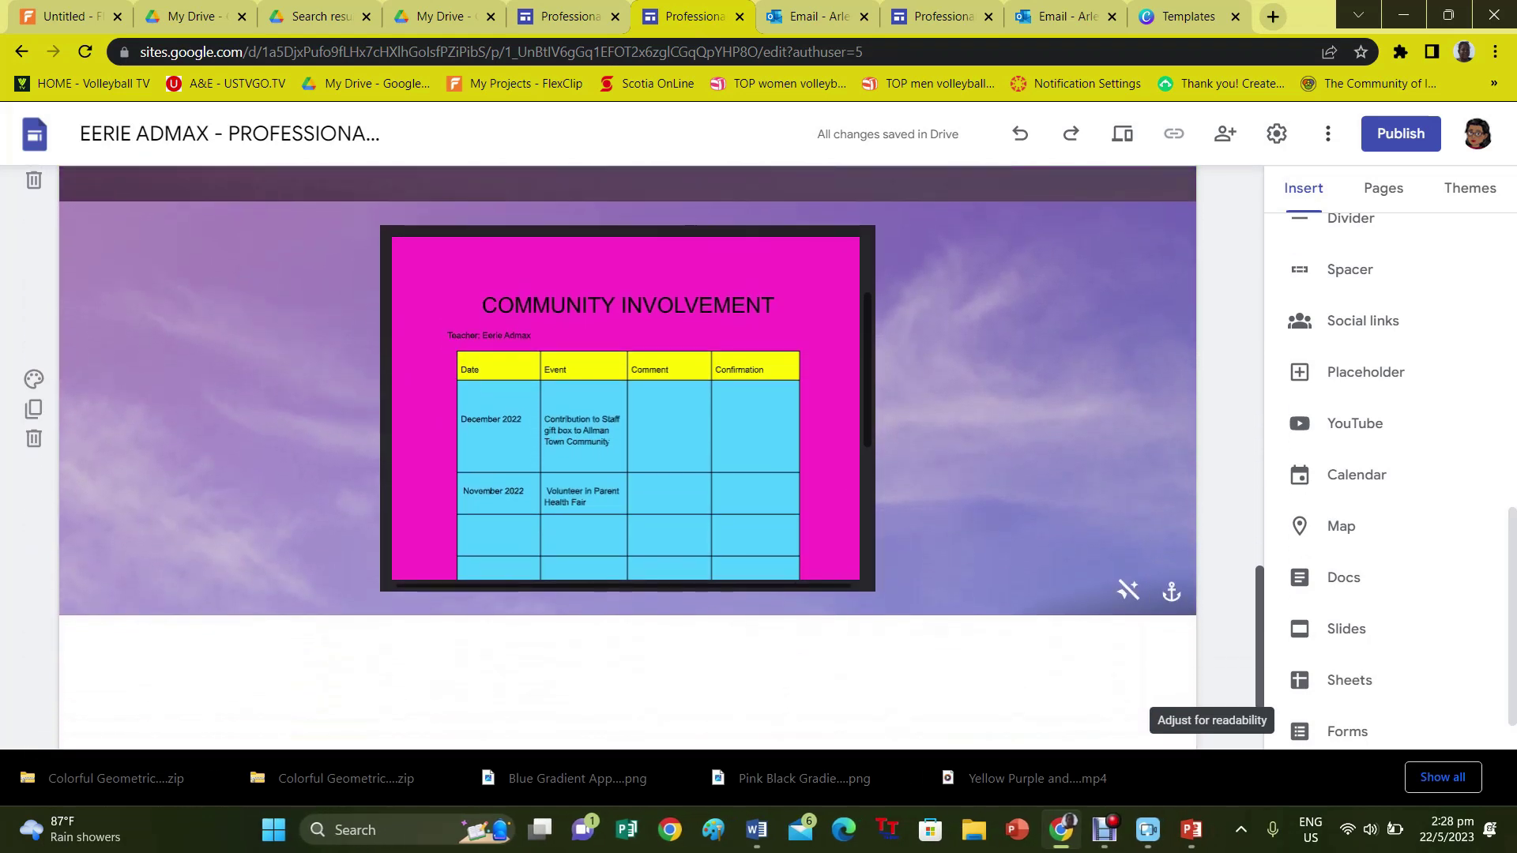
pyautogui.scroll(-1, 629, 456)
pyautogui.scroll(1, 628, 457)
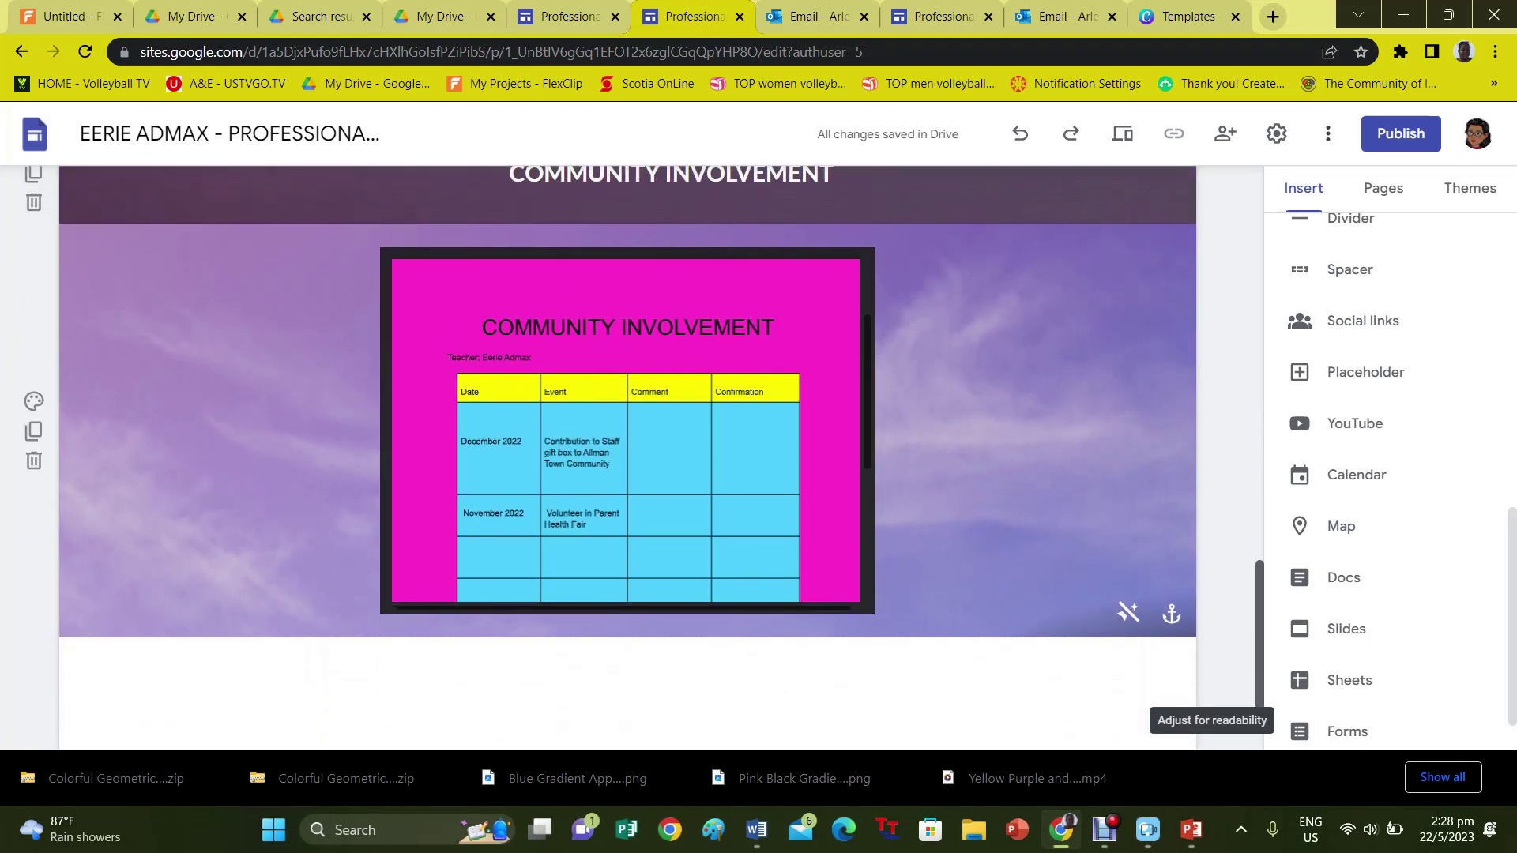
pyautogui.scroll(5, 628, 455)
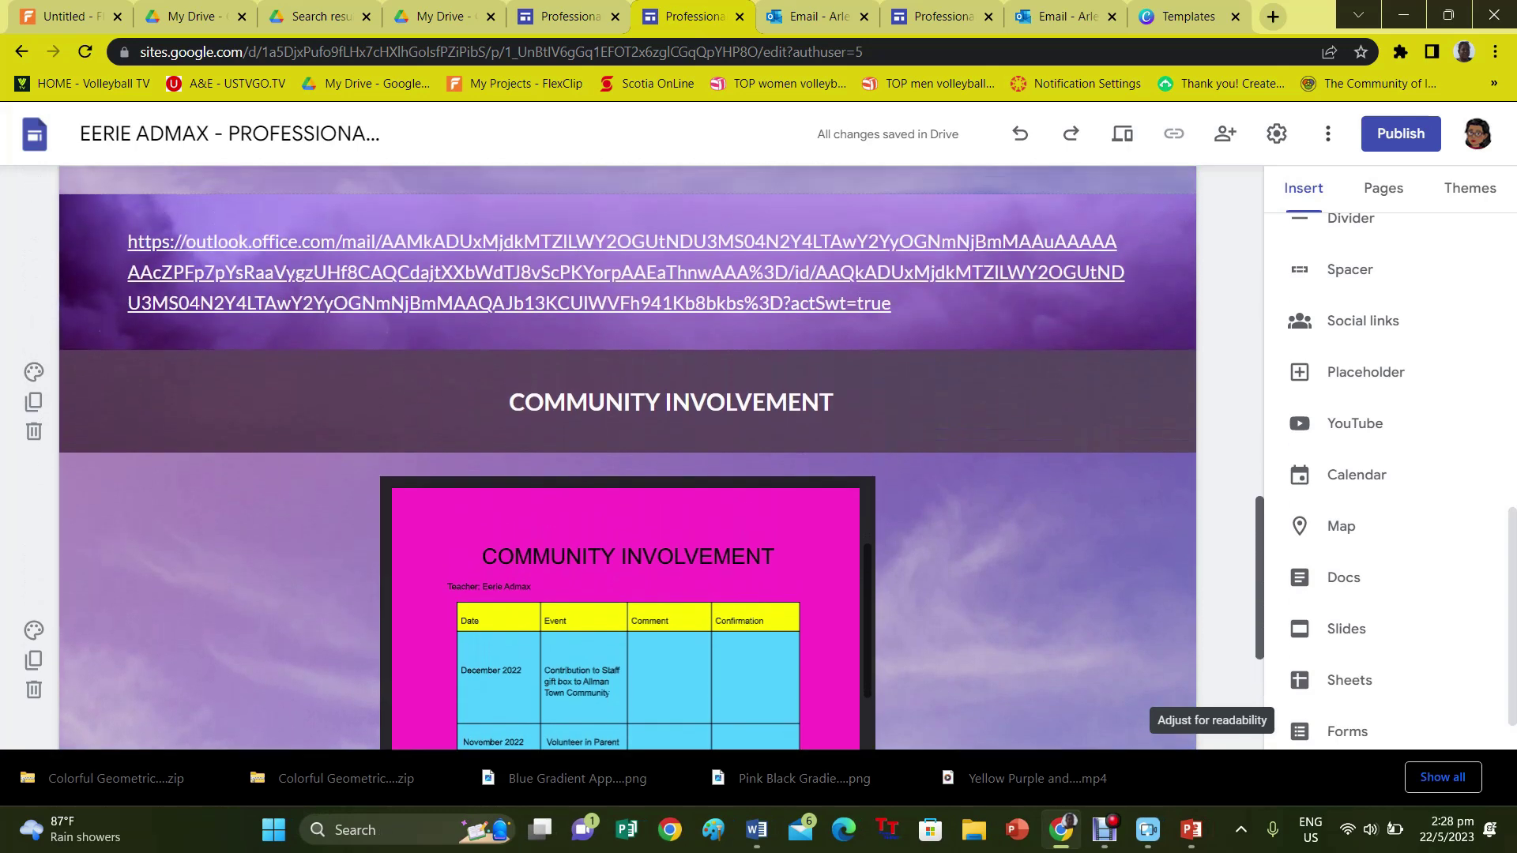
pyautogui.scroll(1, 628, 457)
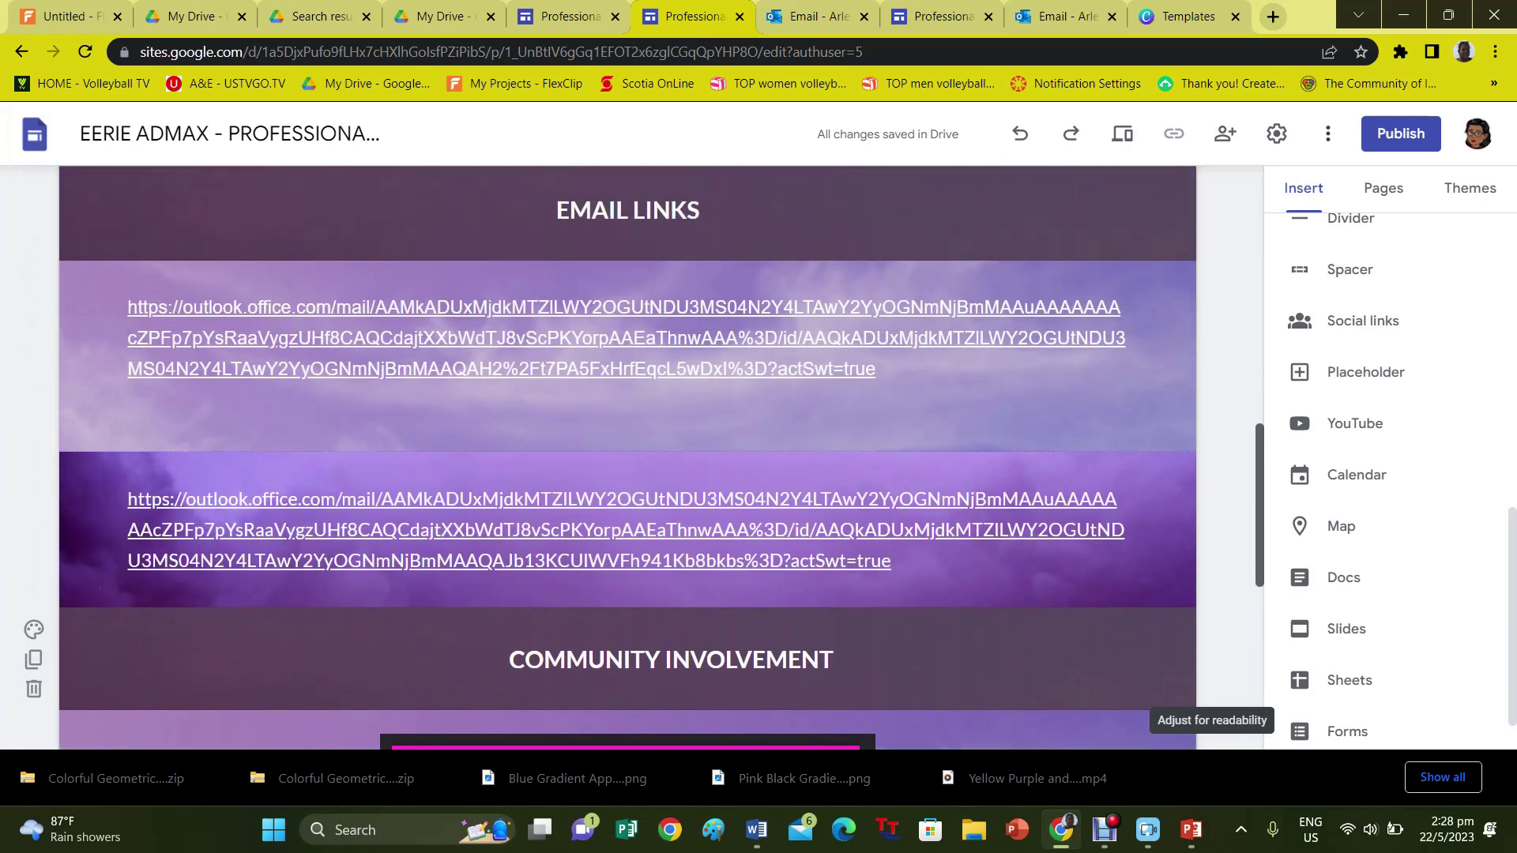
pyautogui.scroll(6, 629, 457)
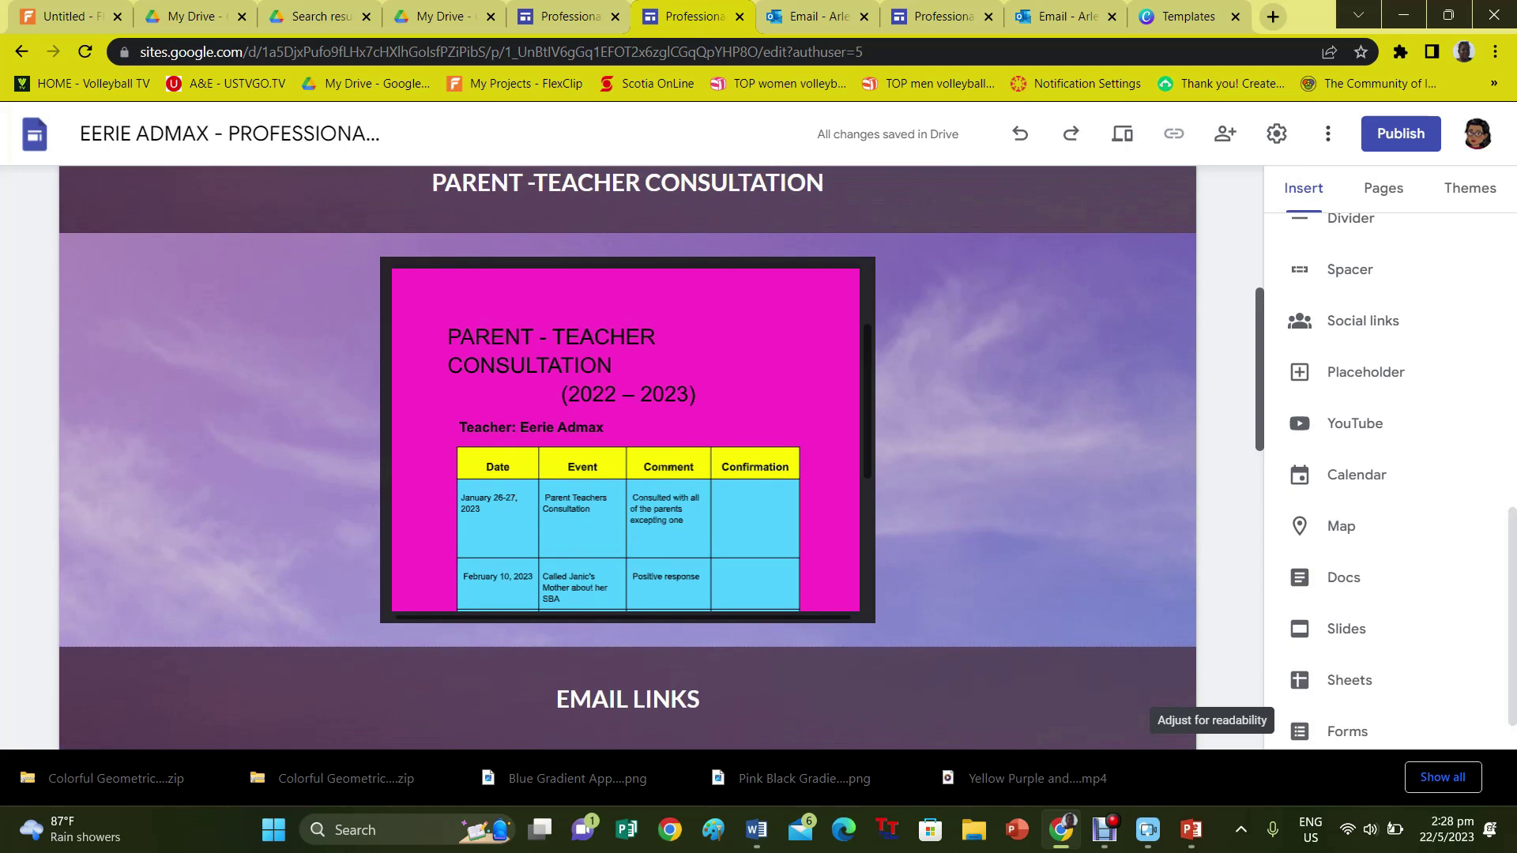
pyautogui.scroll(4, 628, 456)
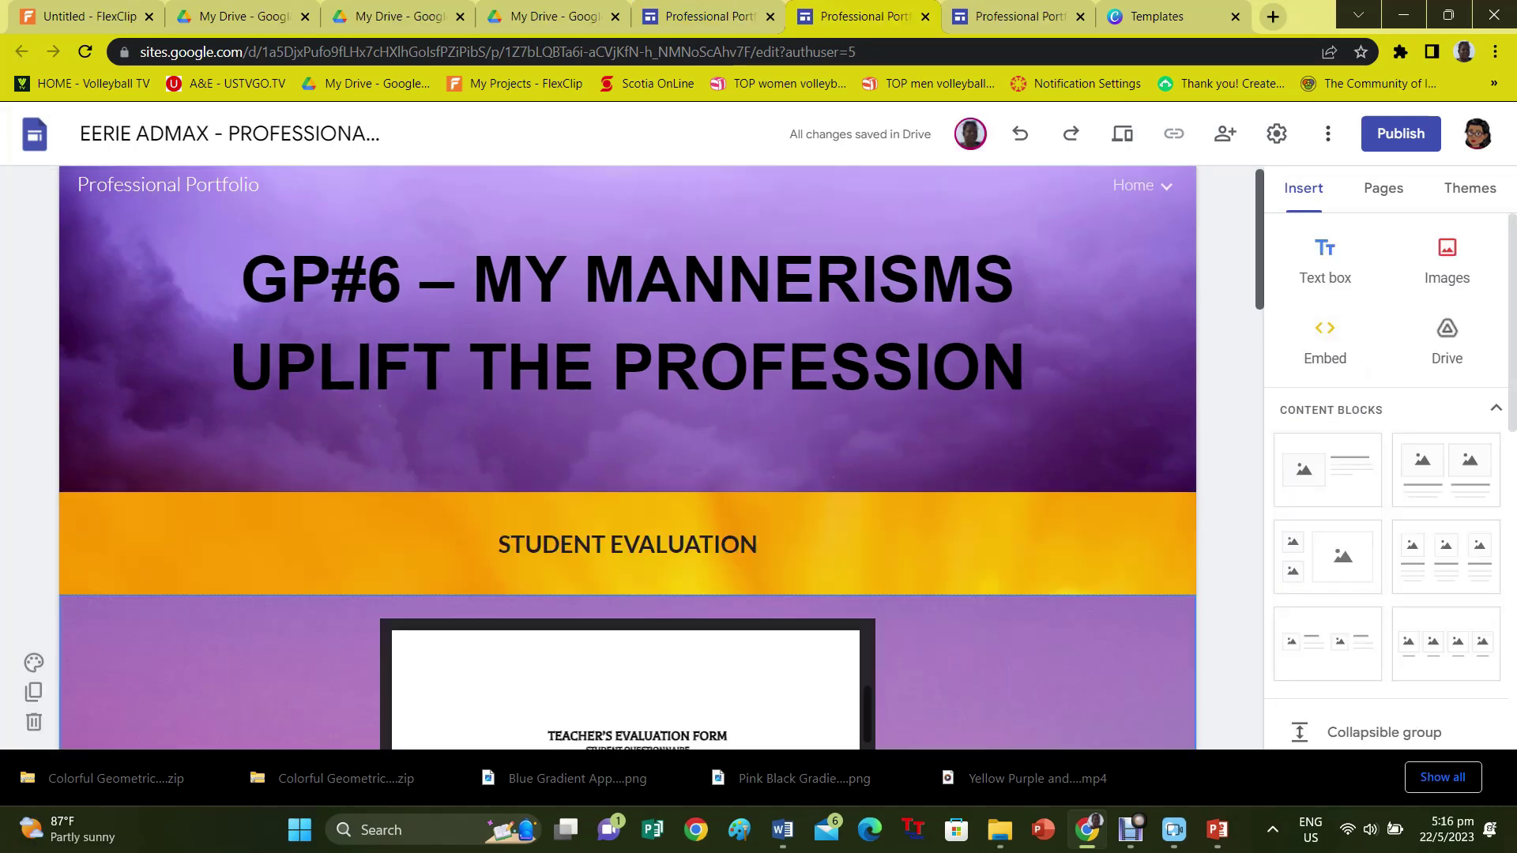
# Review the GP #6 page's student evaluation, staff attendance log, mentor's review and head of department's review sections.
pyautogui.scroll(-3, 629, 456)
pyautogui.scroll(-10, 628, 456)
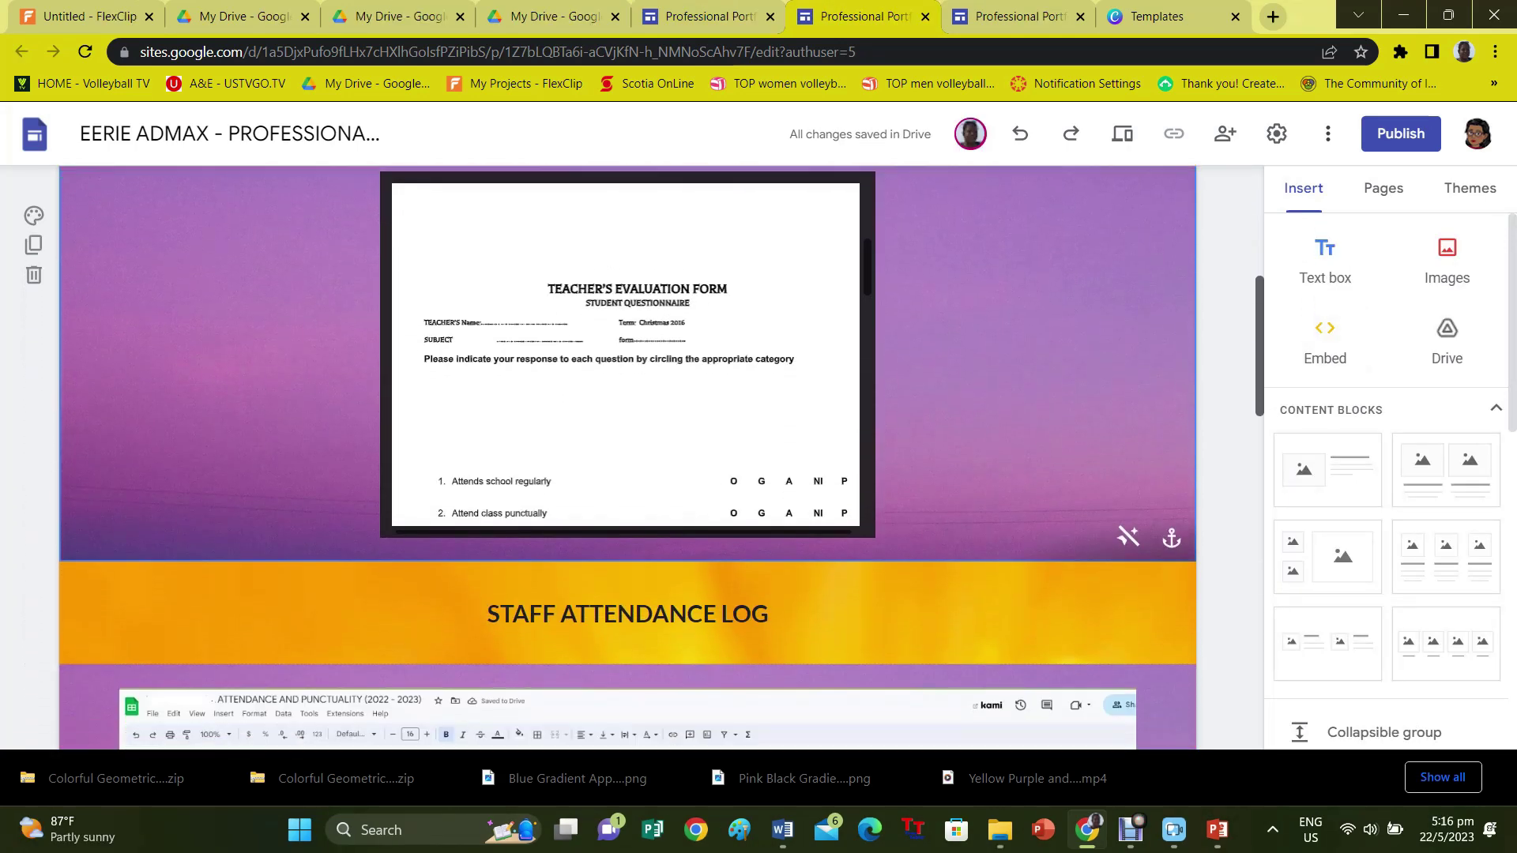
pyautogui.scroll(-6, 629, 457)
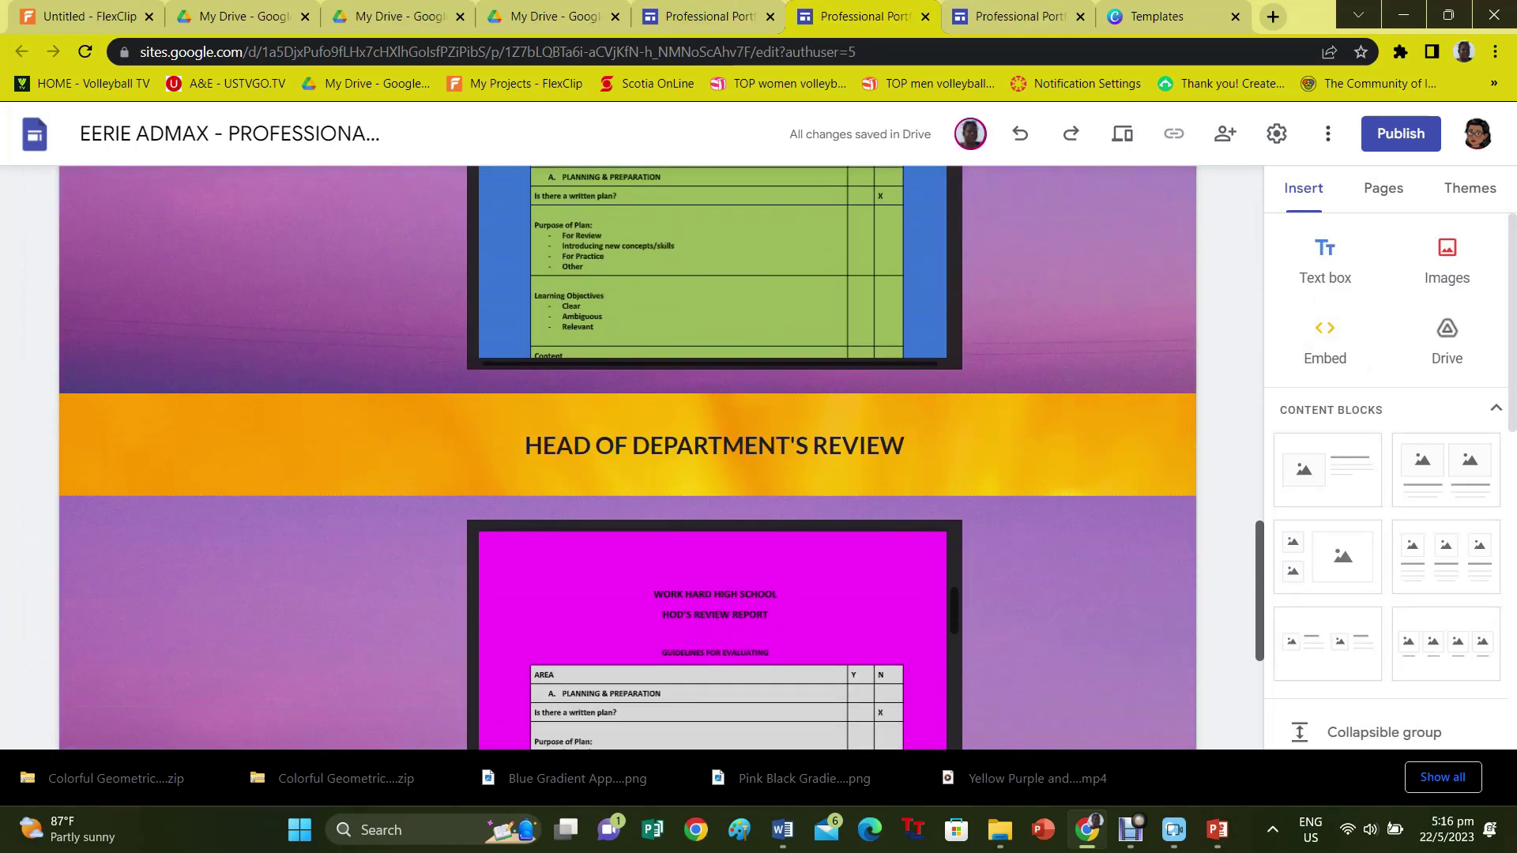
pyautogui.scroll(5, 629, 457)
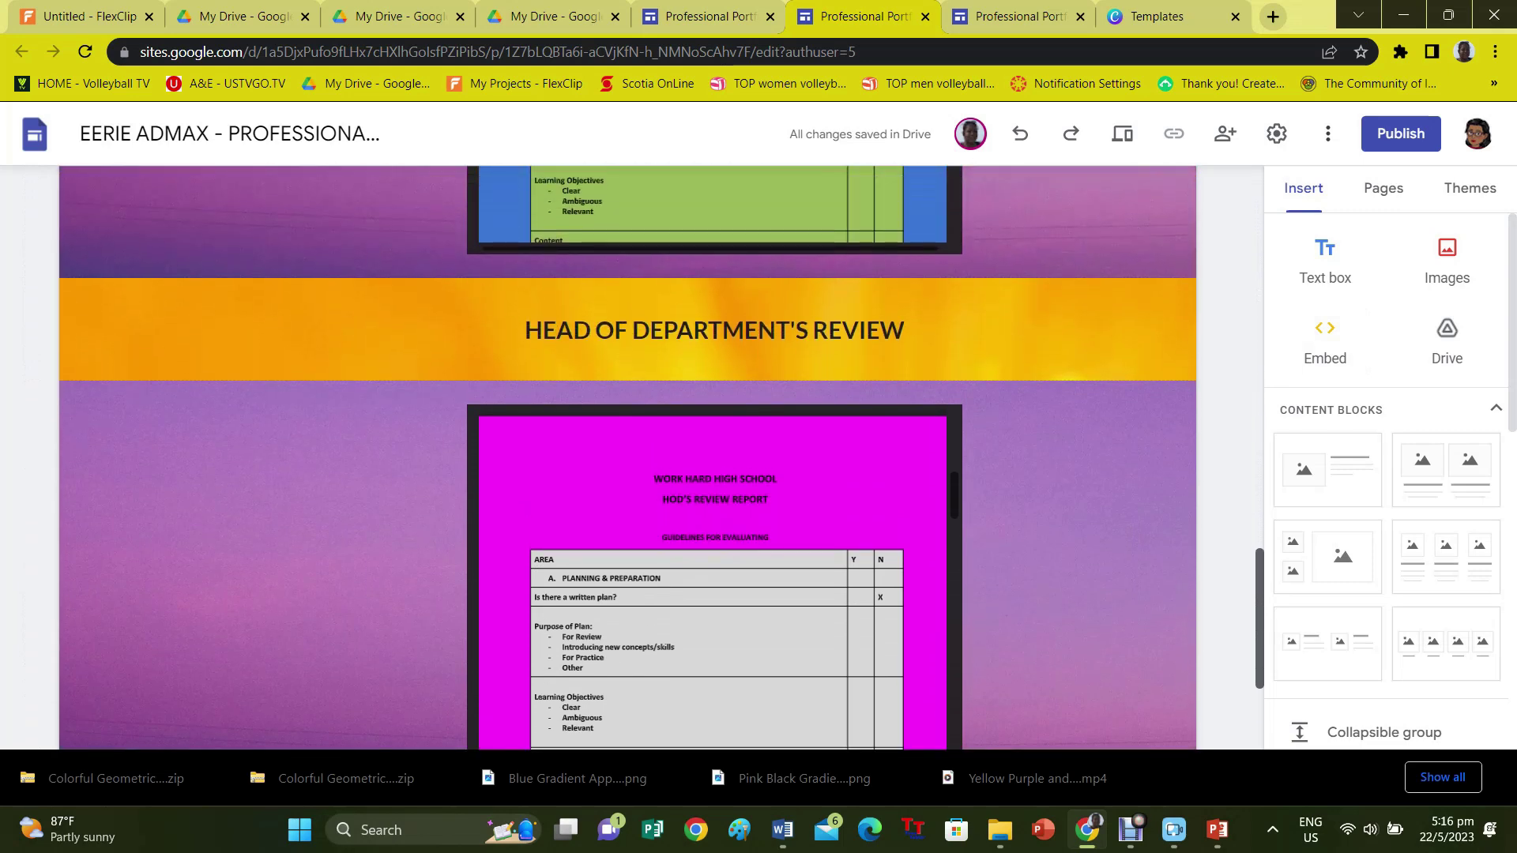
pyautogui.scroll(6, 628, 457)
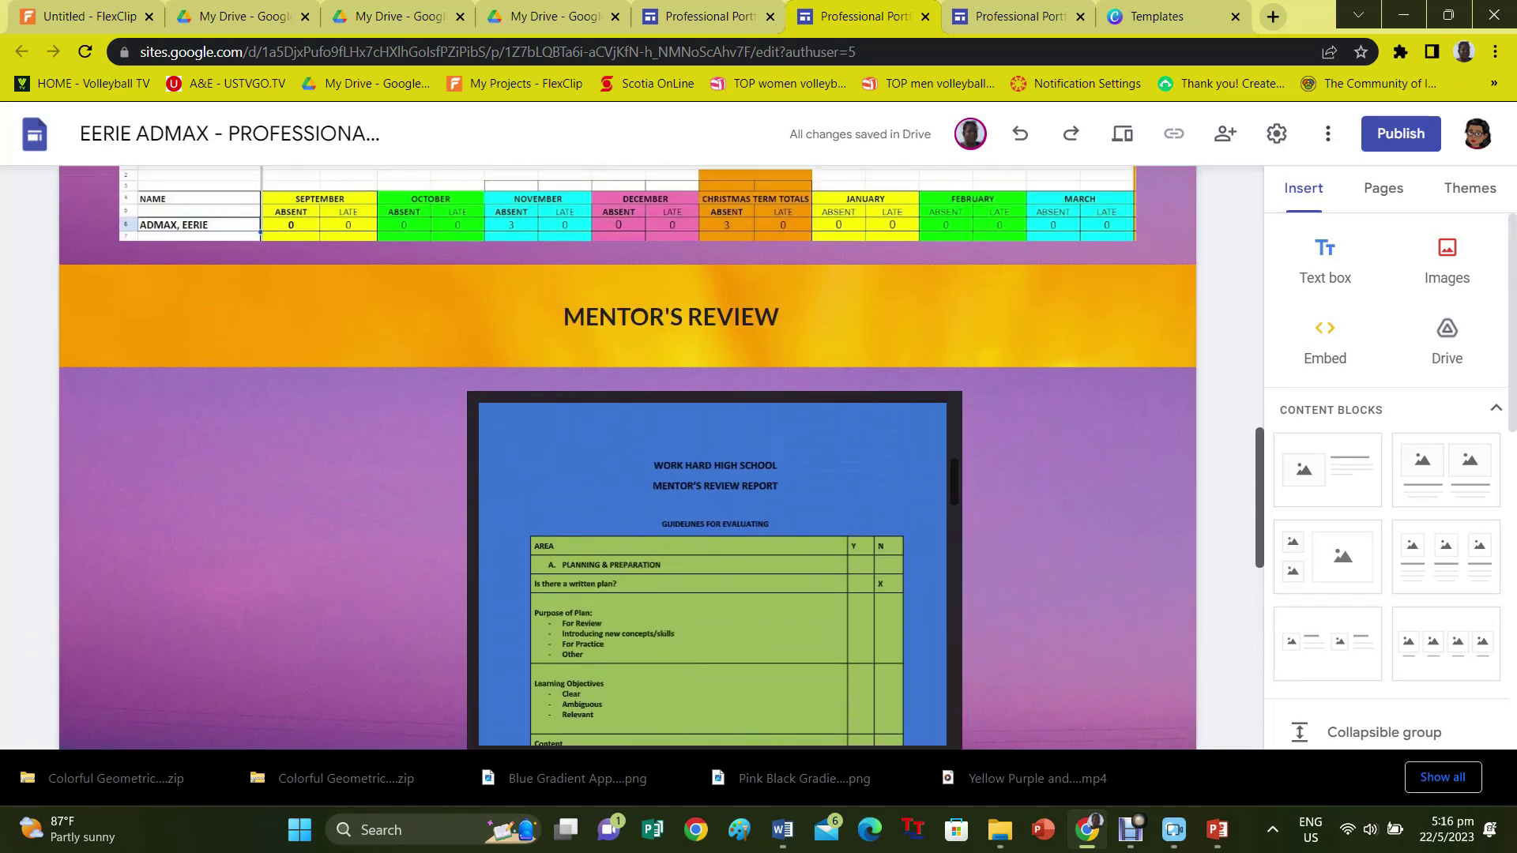
pyautogui.scroll(3, 629, 457)
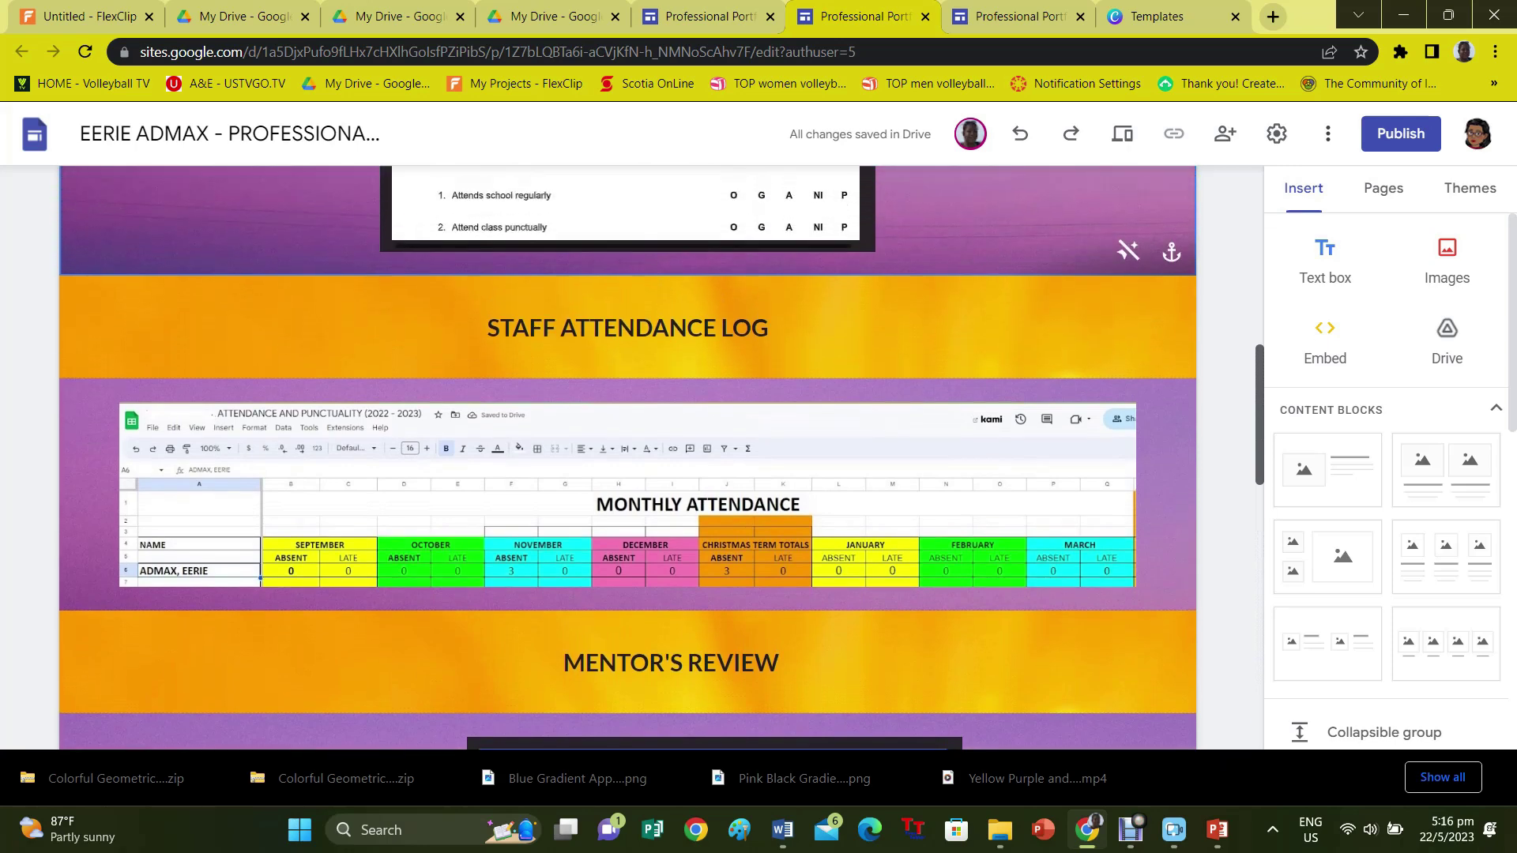
pyautogui.scroll(5, 629, 456)
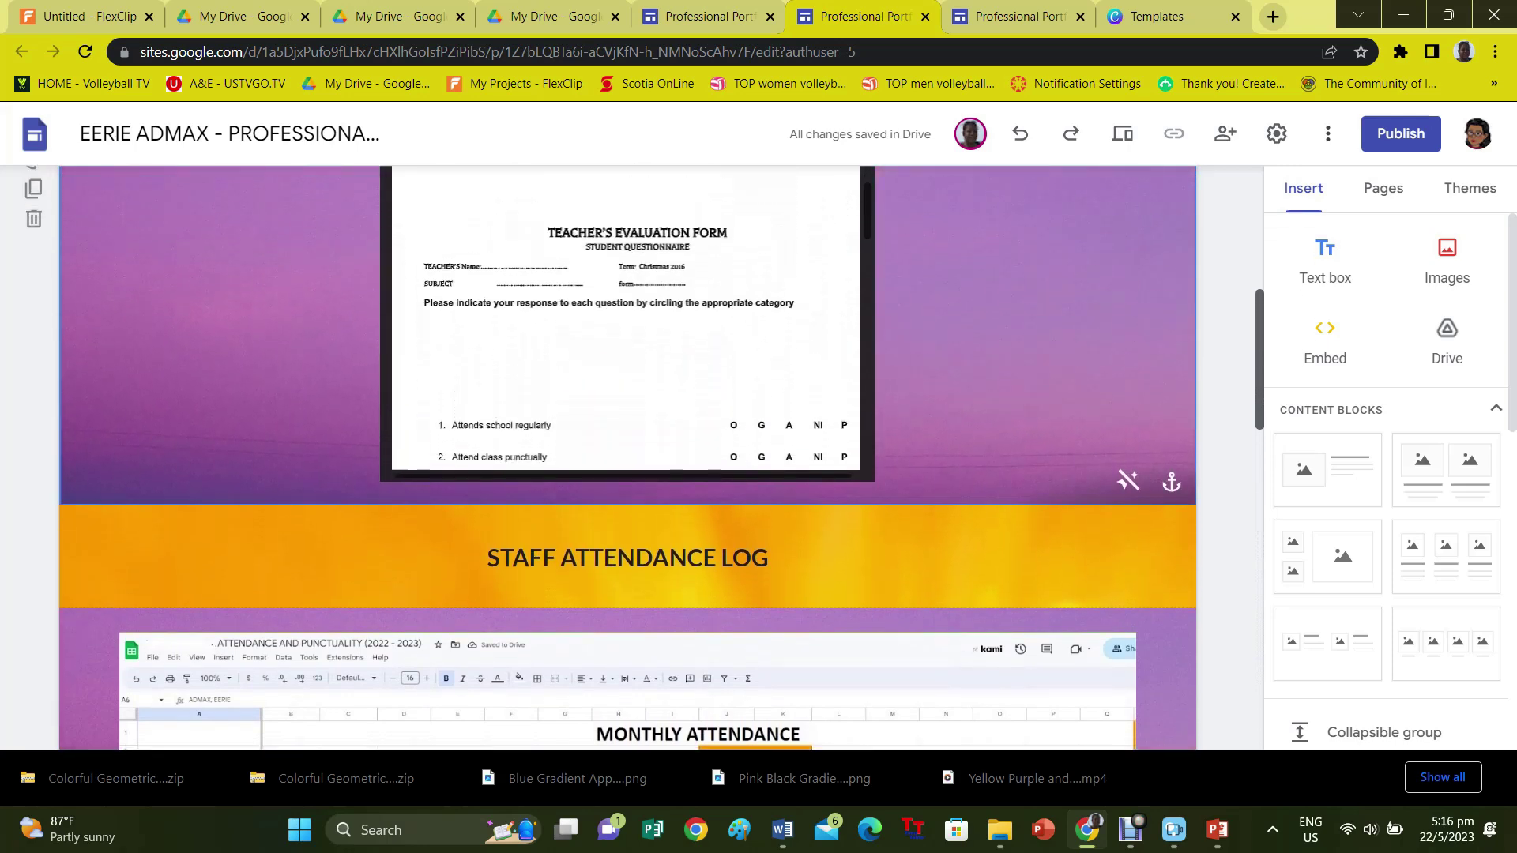
pyautogui.scroll(3, 628, 456)
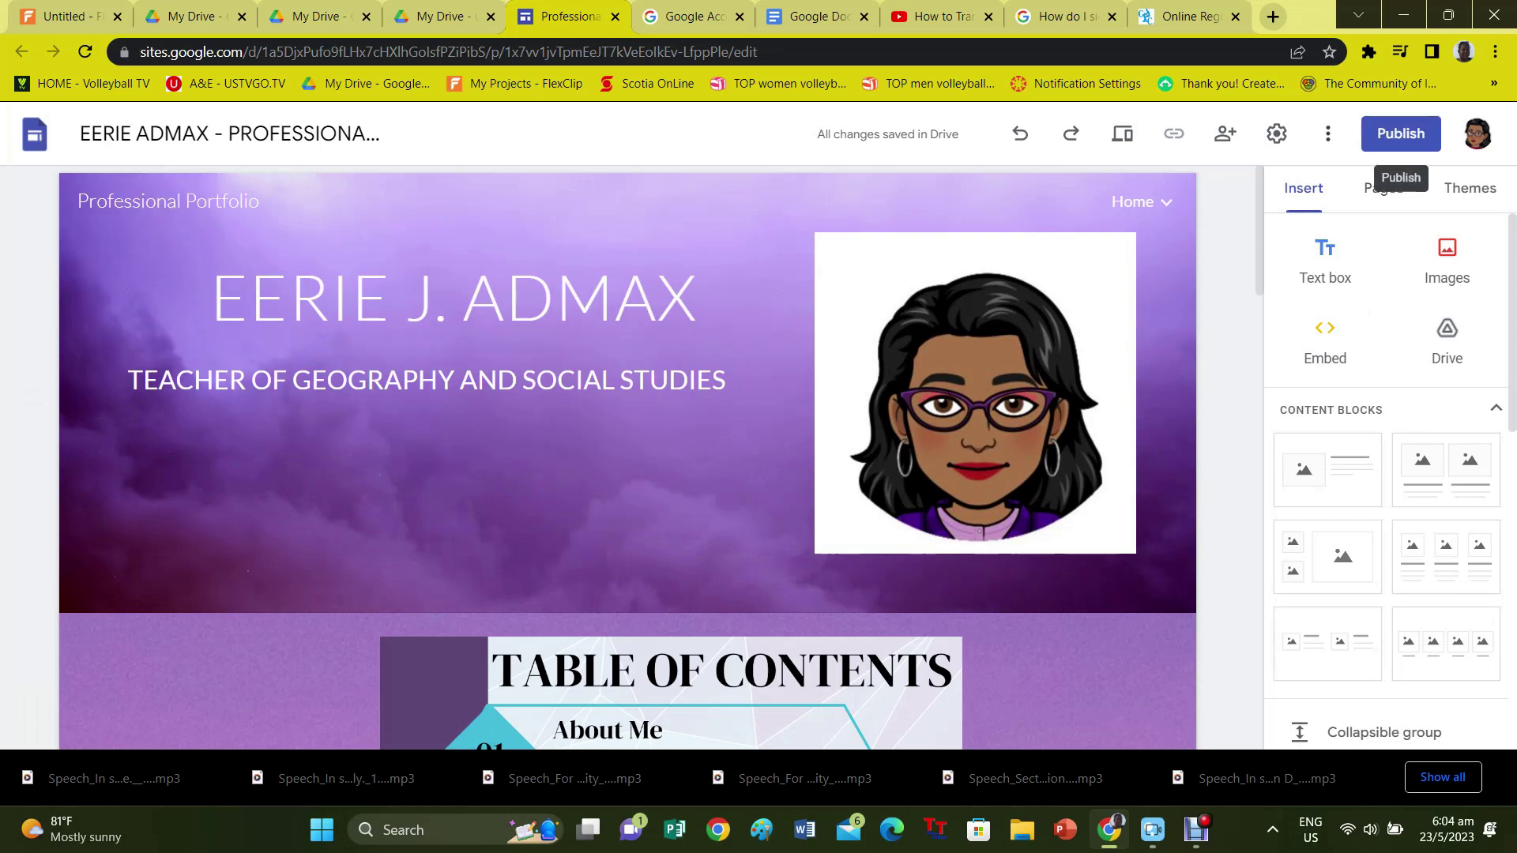
# Publish the portfolio site to the web, checking the access options for the draft and the published site.
pyautogui.click(1401, 133)
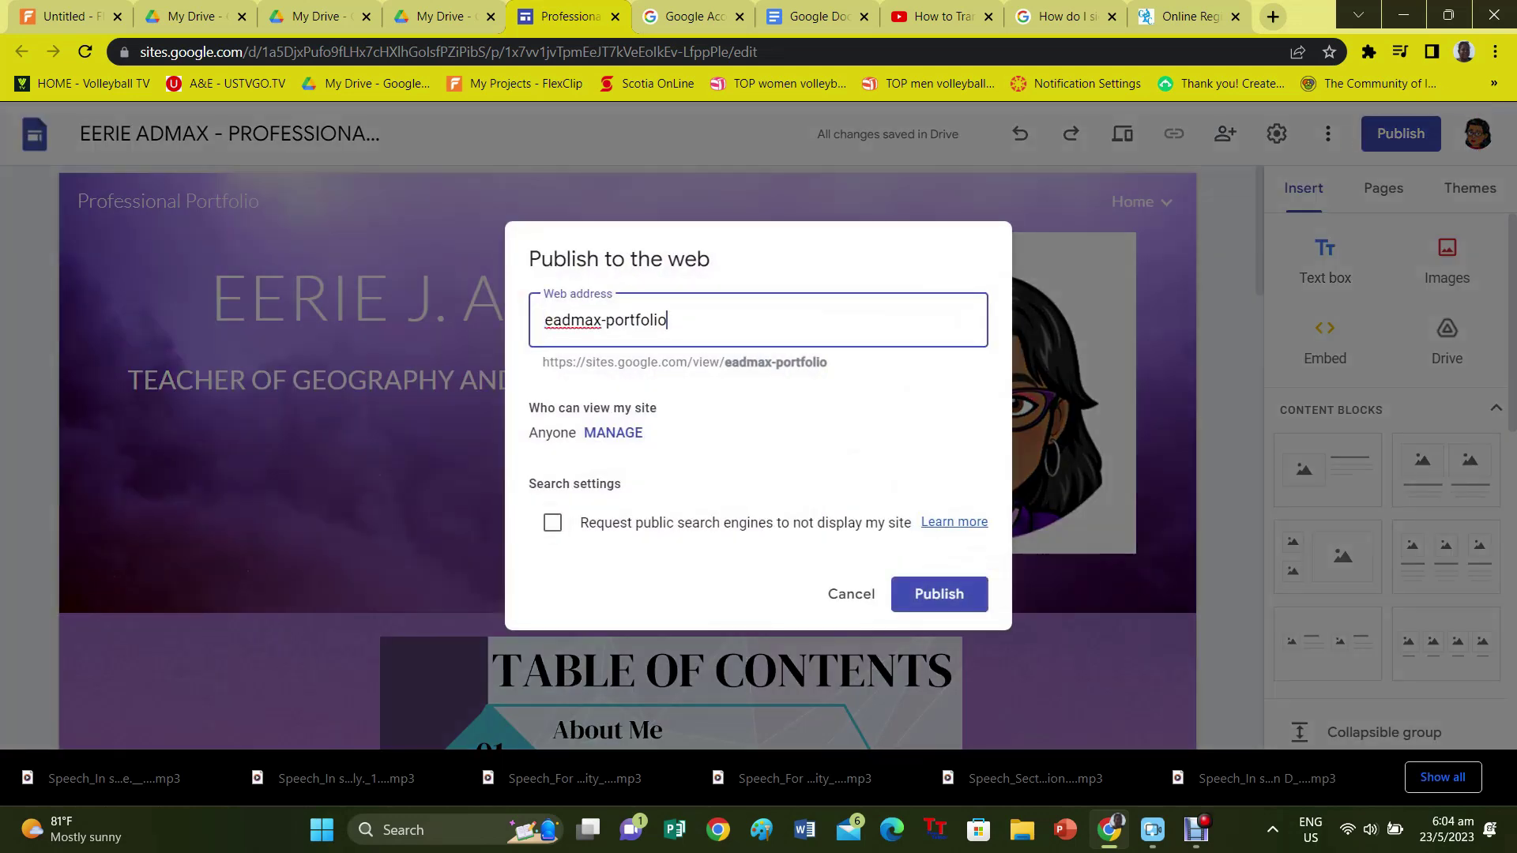
pyautogui.click(613, 433)
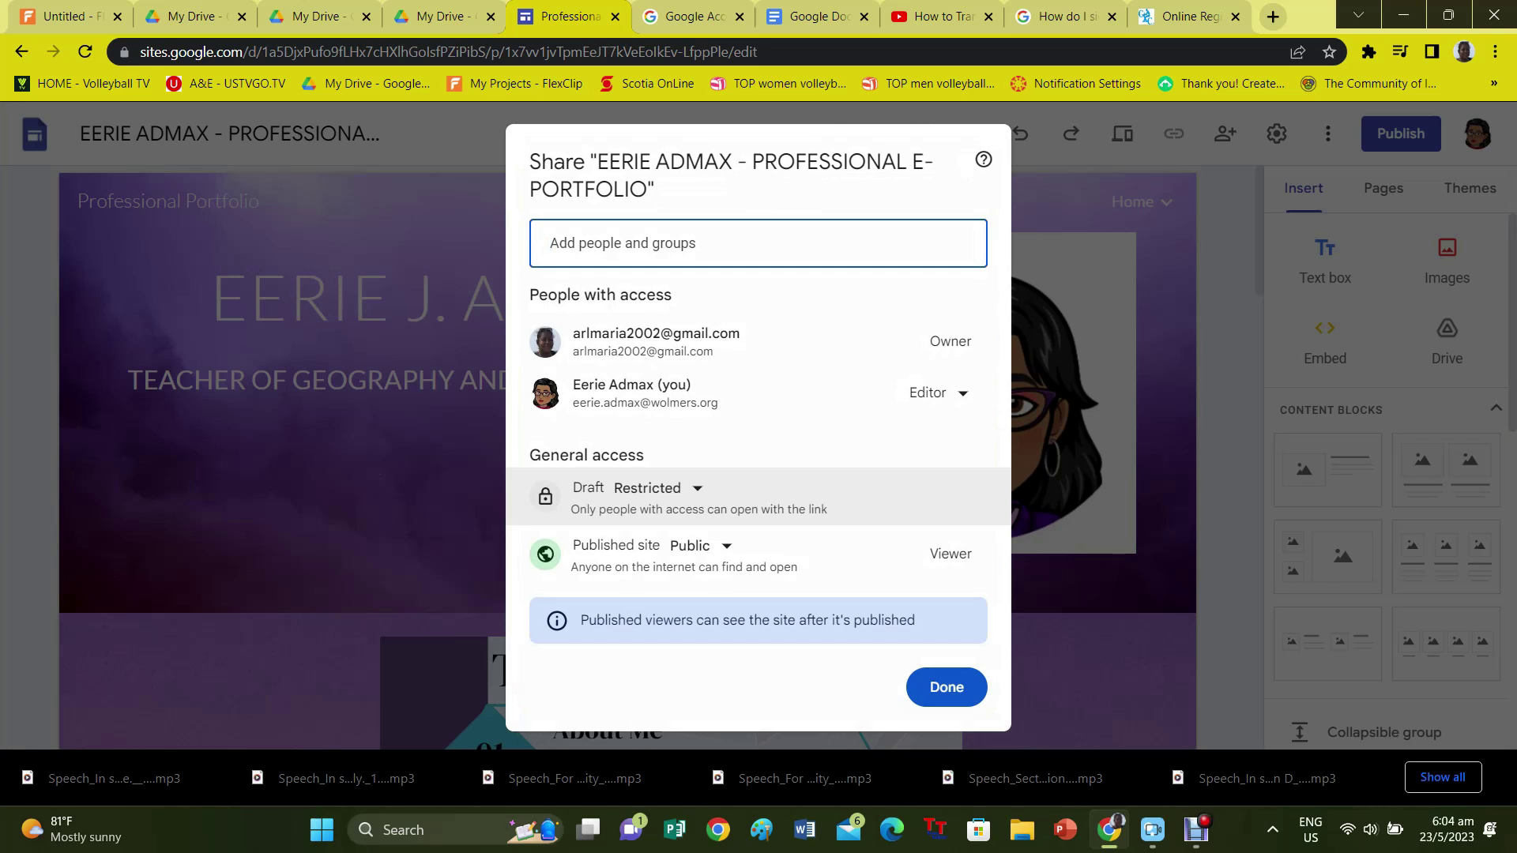
pyautogui.click(655, 487)
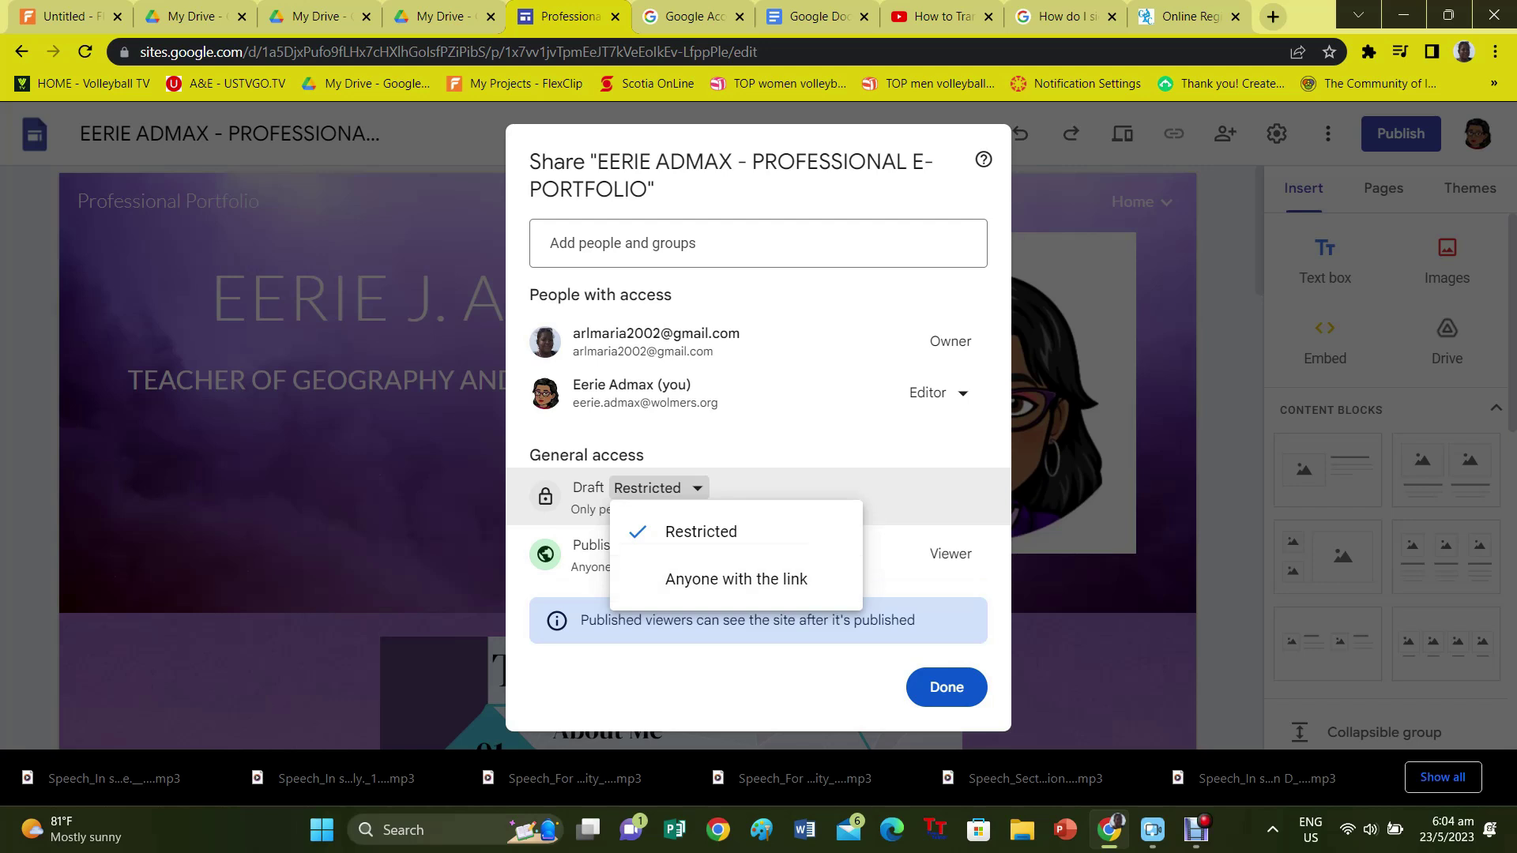
pyautogui.press('Escape')
pyautogui.click(699, 546)
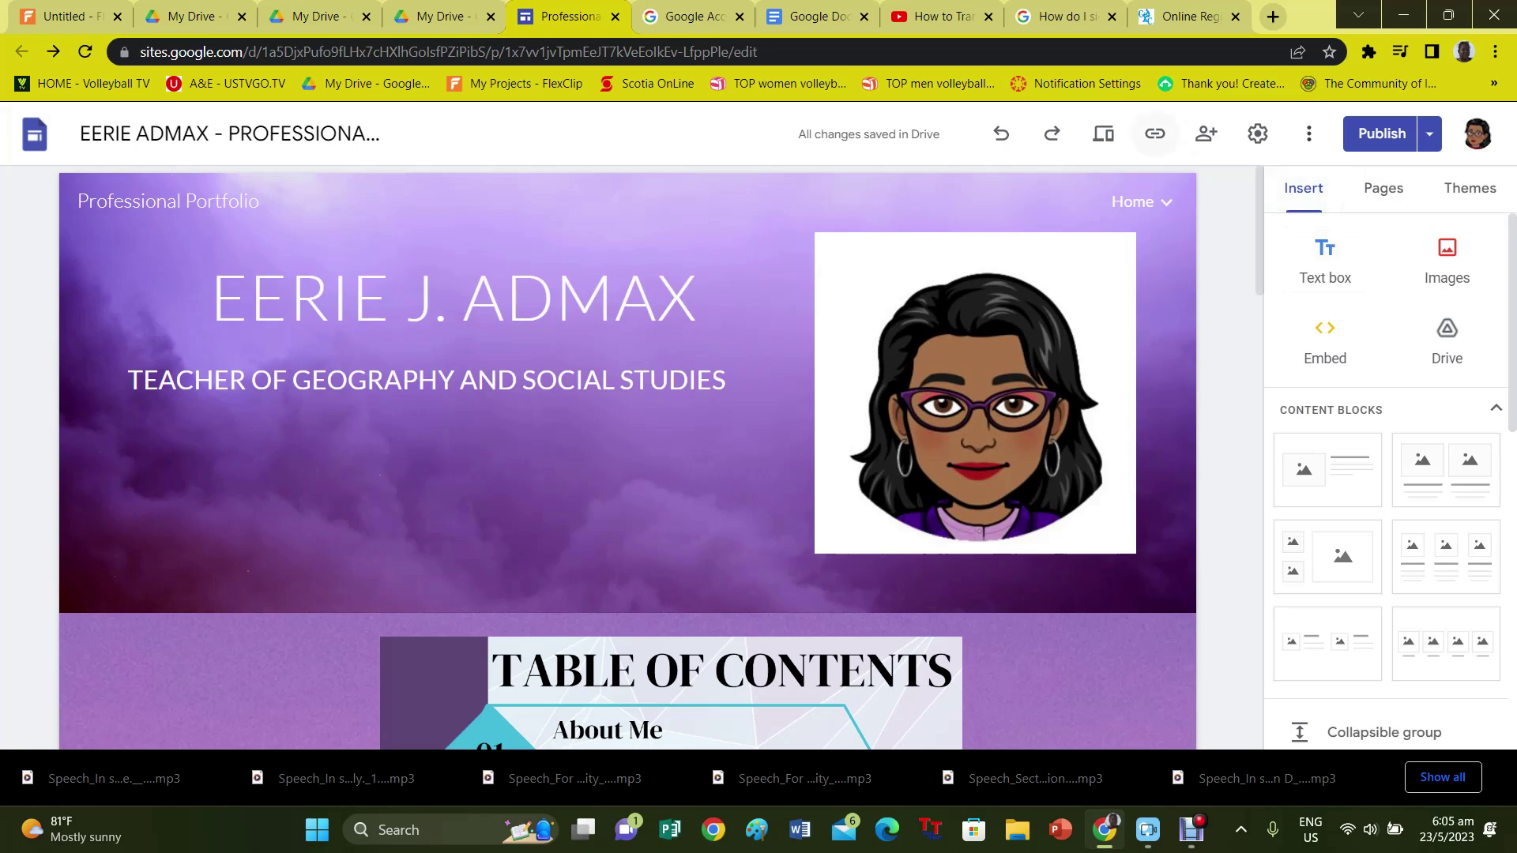
# Copy the published site's link for sharing.
pyautogui.click(1155, 133)
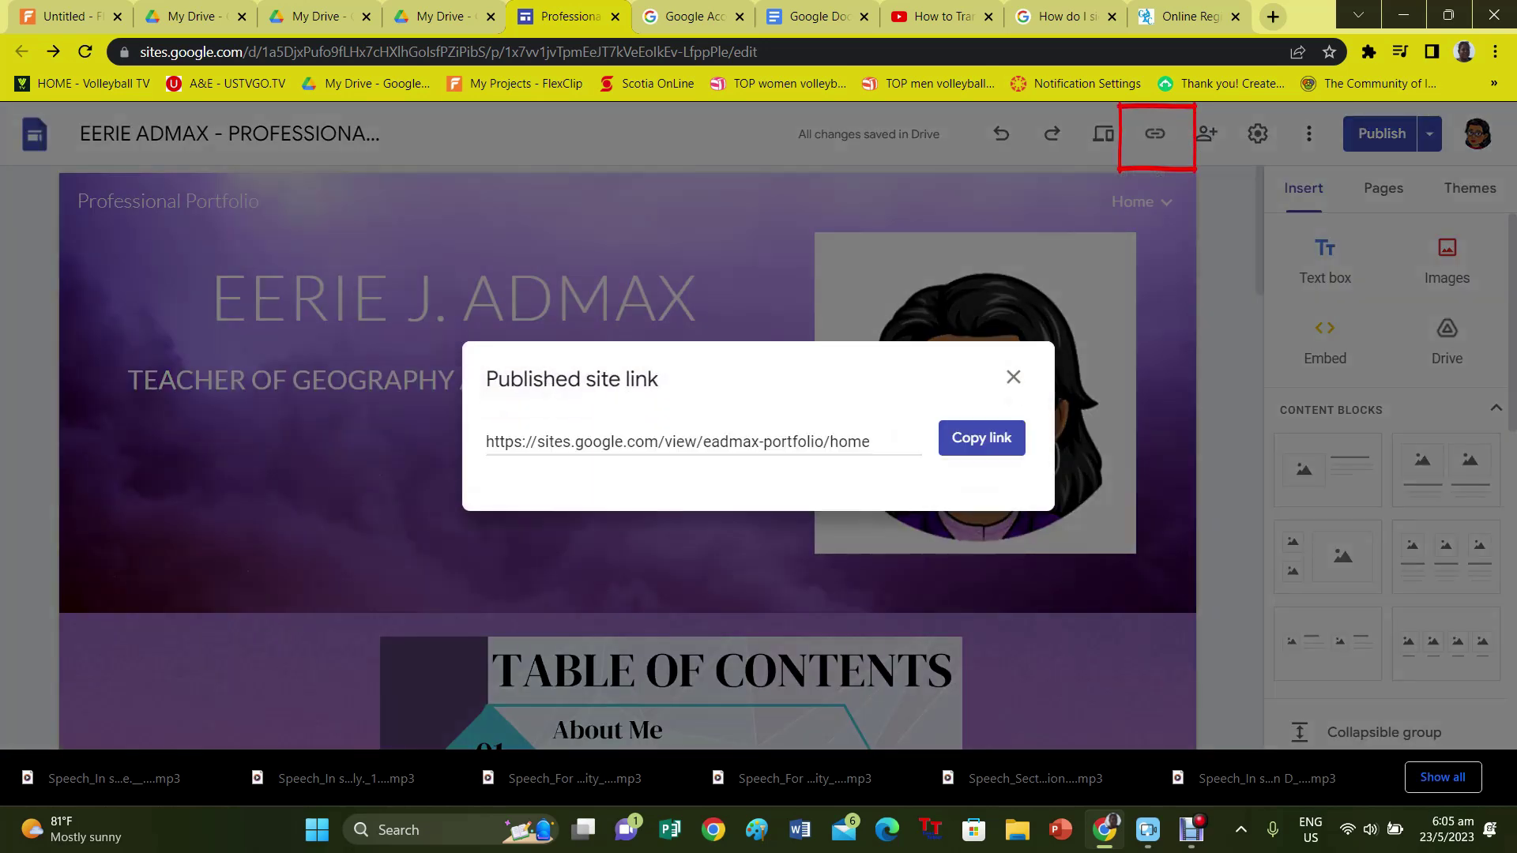
pyautogui.click(982, 438)
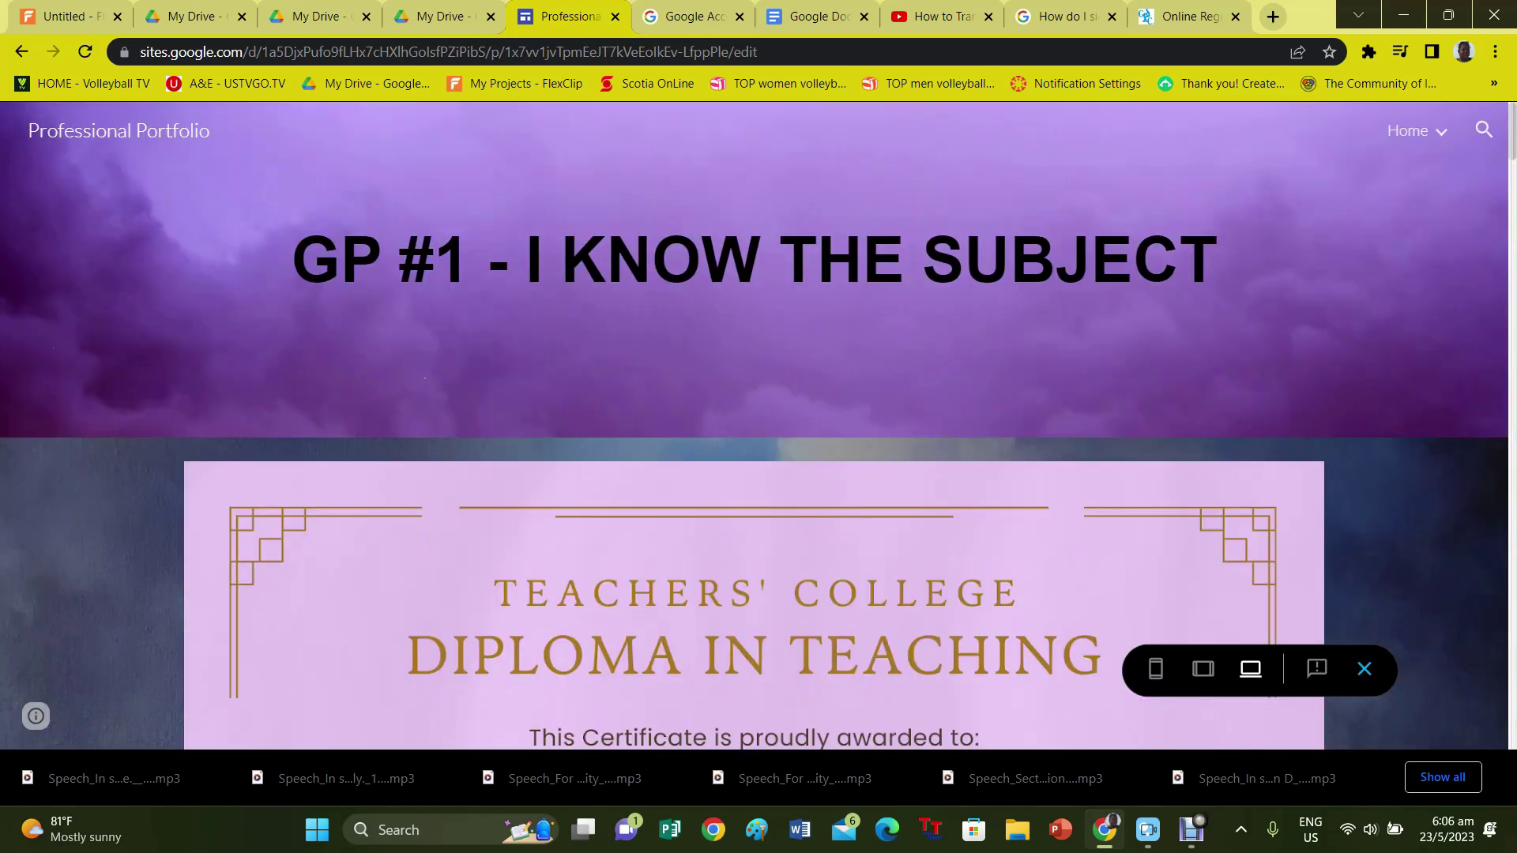
# Open the SECTION C page in the site preview to view its GP #2 content.
pyautogui.moveTo(1416, 131)
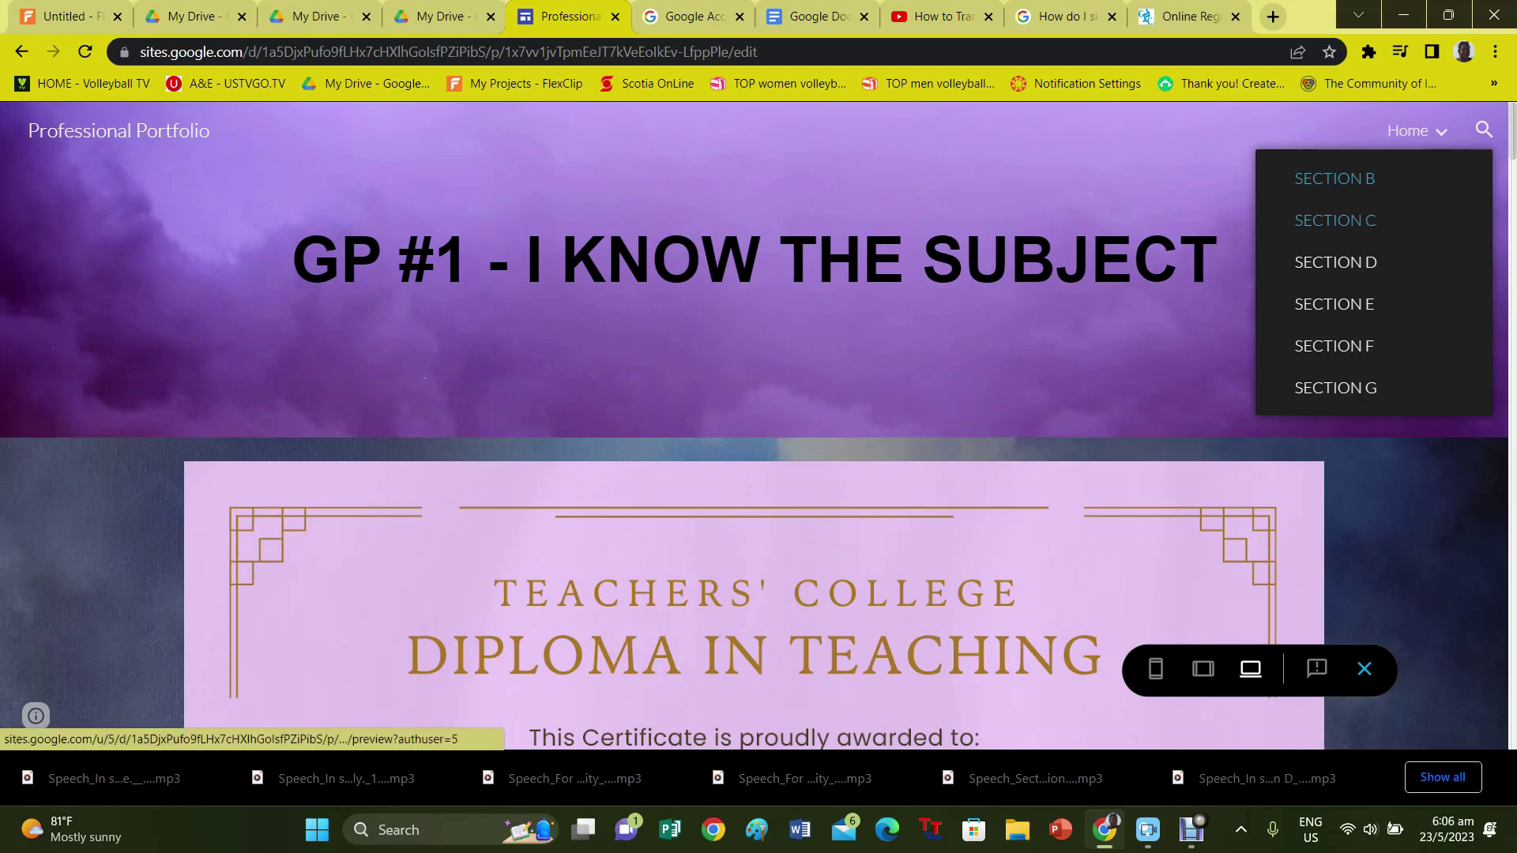
pyautogui.click(1334, 221)
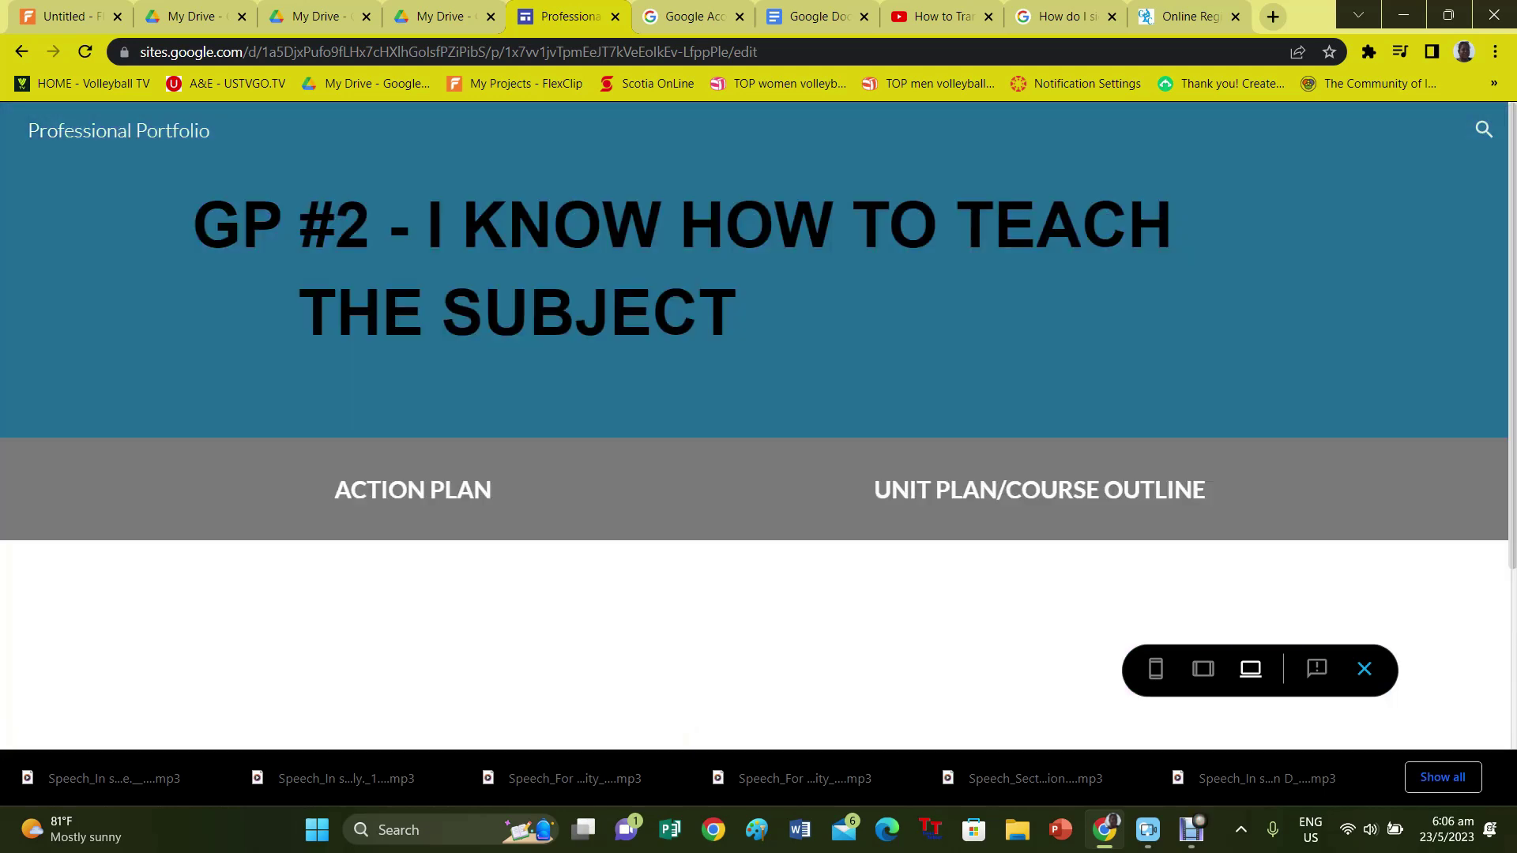